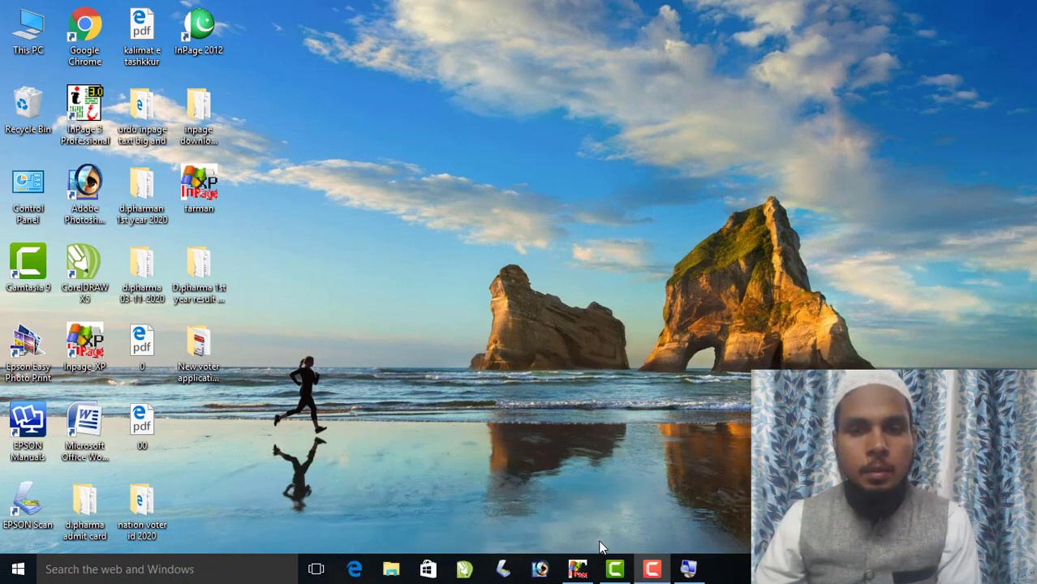
# Step: Switch to InPage and create a new single-page A4 portrait document with the default settings
pyautogui.click(583, 573)
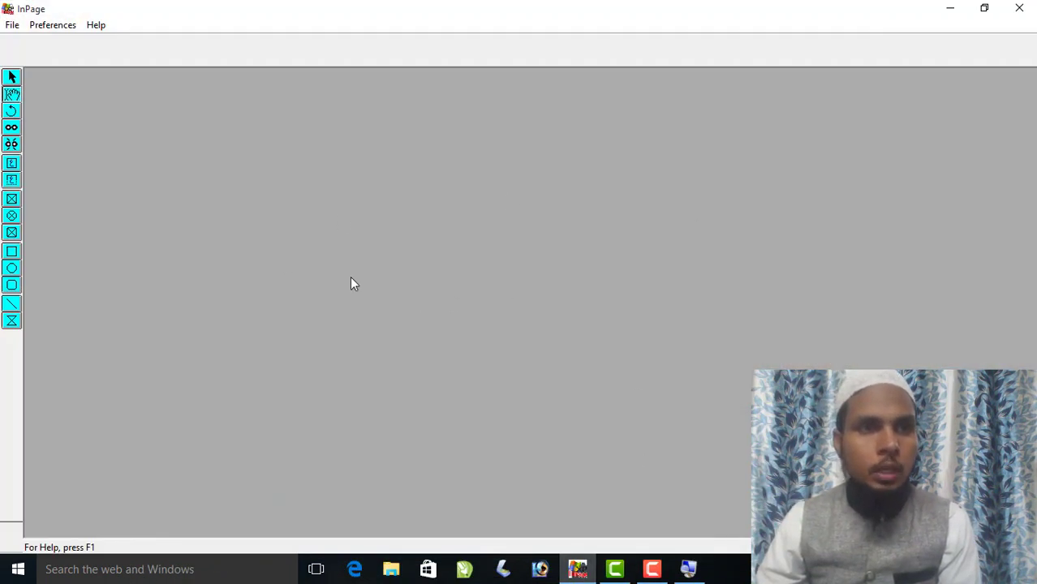
pyautogui.click(10, 27)
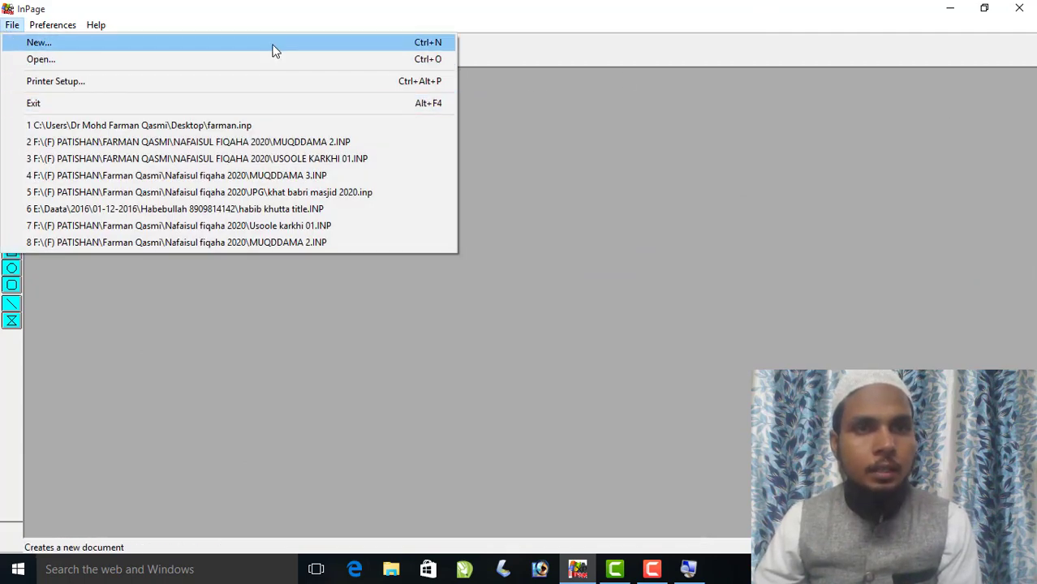
pyautogui.click(272, 43)
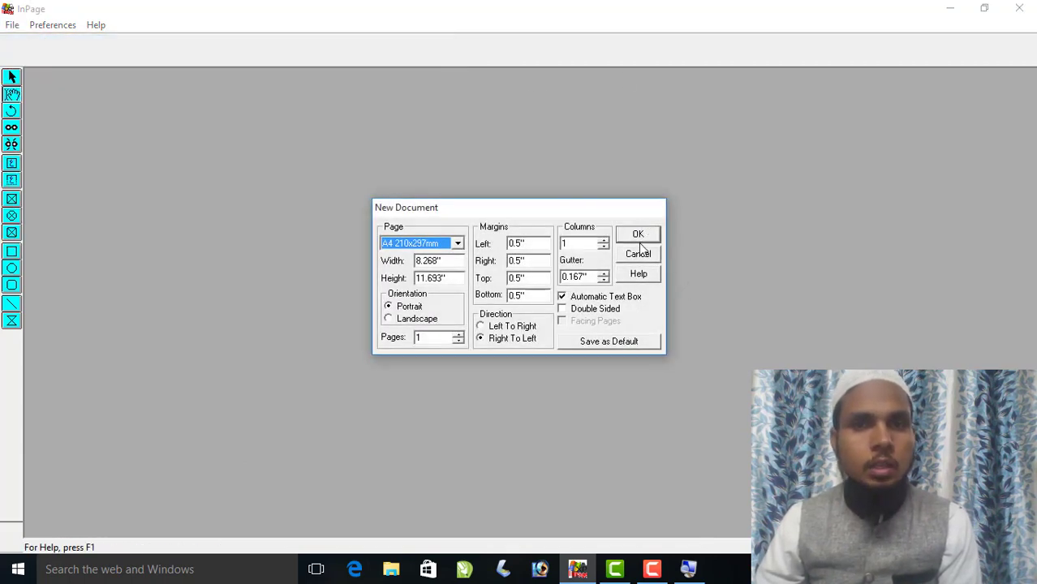
pyautogui.click(638, 241)
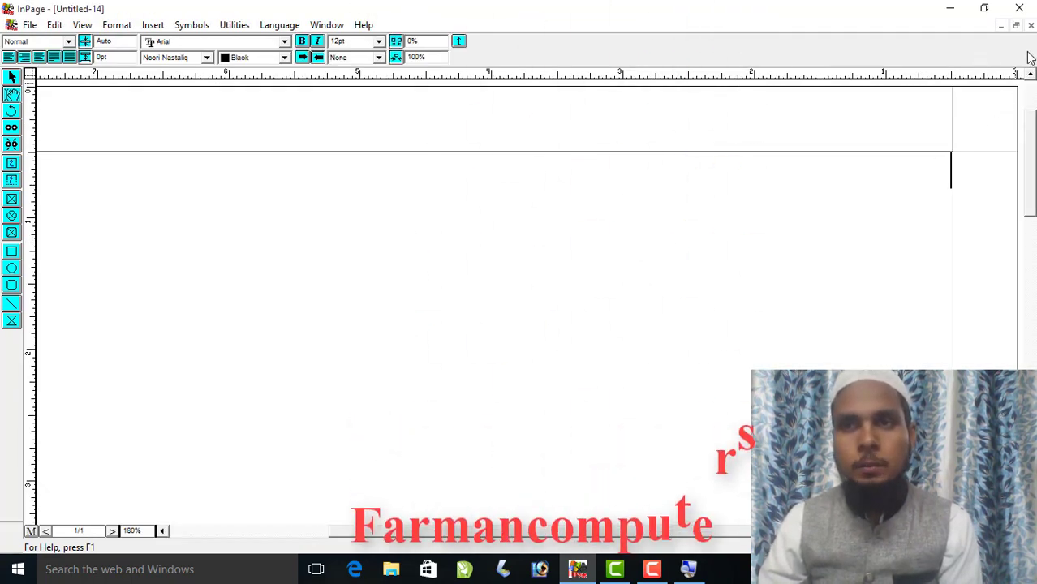
# Step: Close the blank document and bring up the settings for another new document
pyautogui.click(1031, 25)
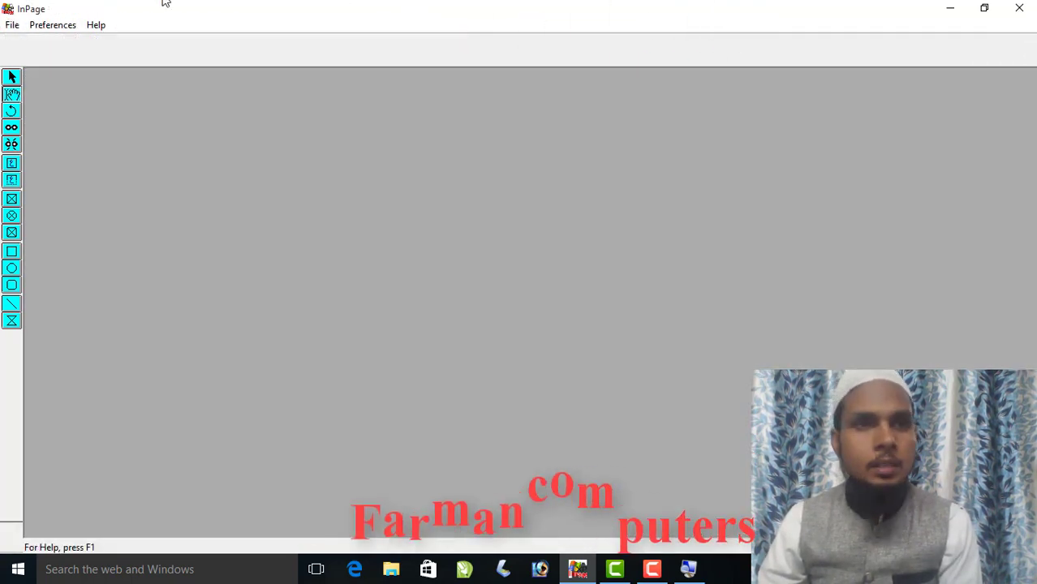
pyautogui.click(12, 25)
pyautogui.click(35, 42)
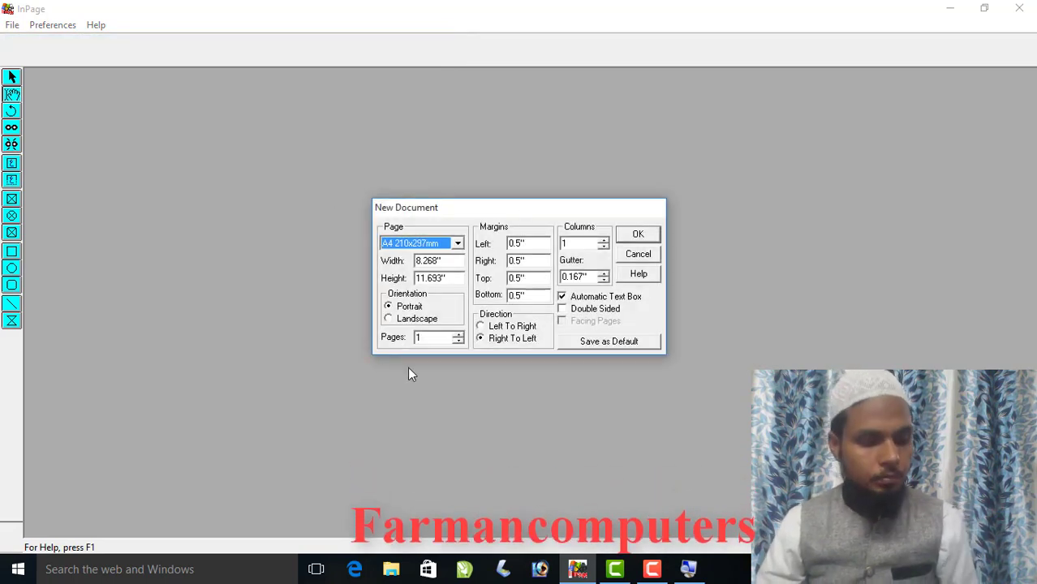
pyautogui.press('super')
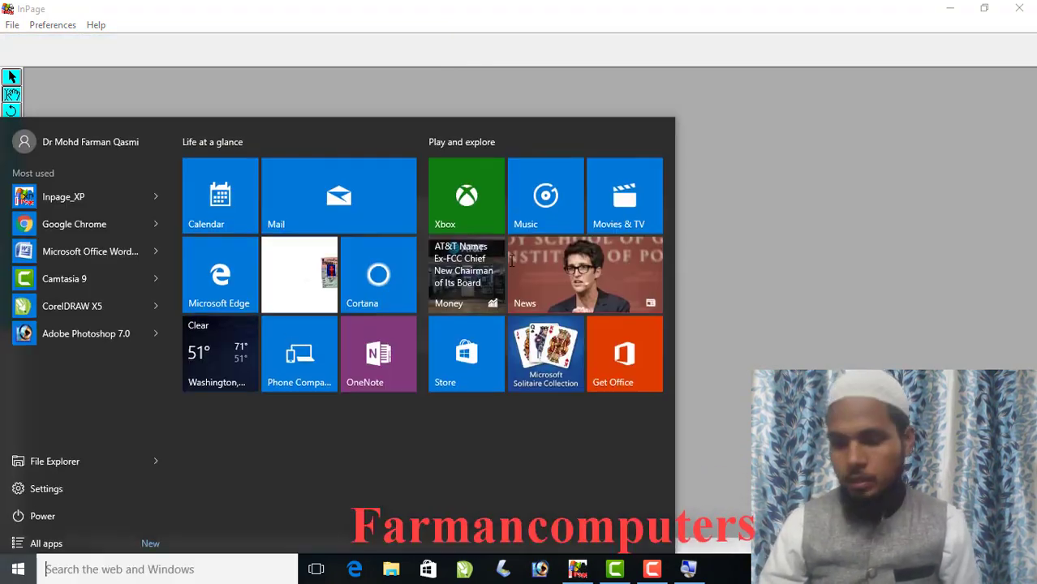
pyautogui.click(791, 134)
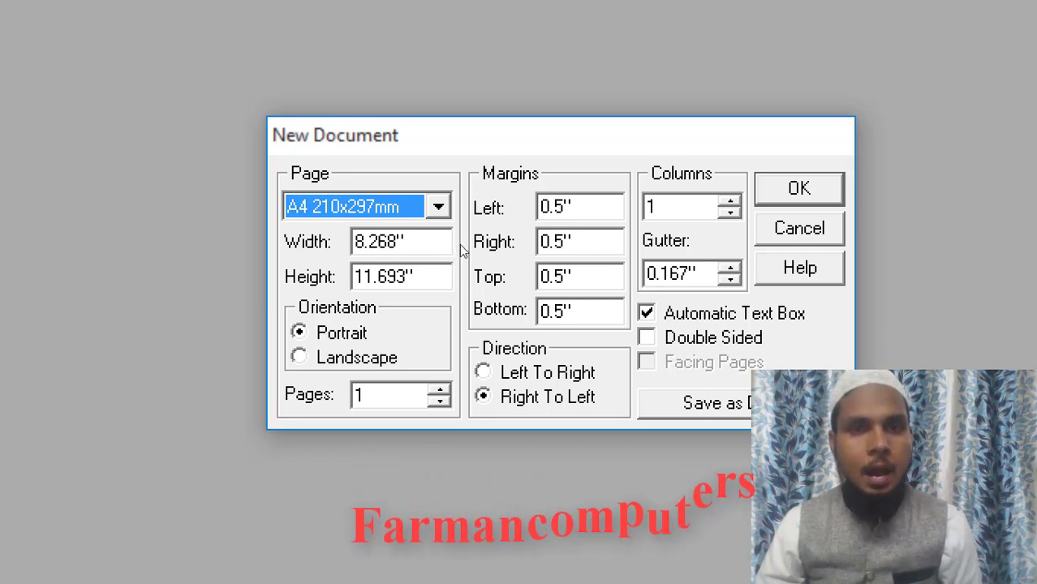
# Step: View the available page sizes, keep A4 210x297mm, and create the document in landscape orientation
pyautogui.hotkey('alt', 'Down')
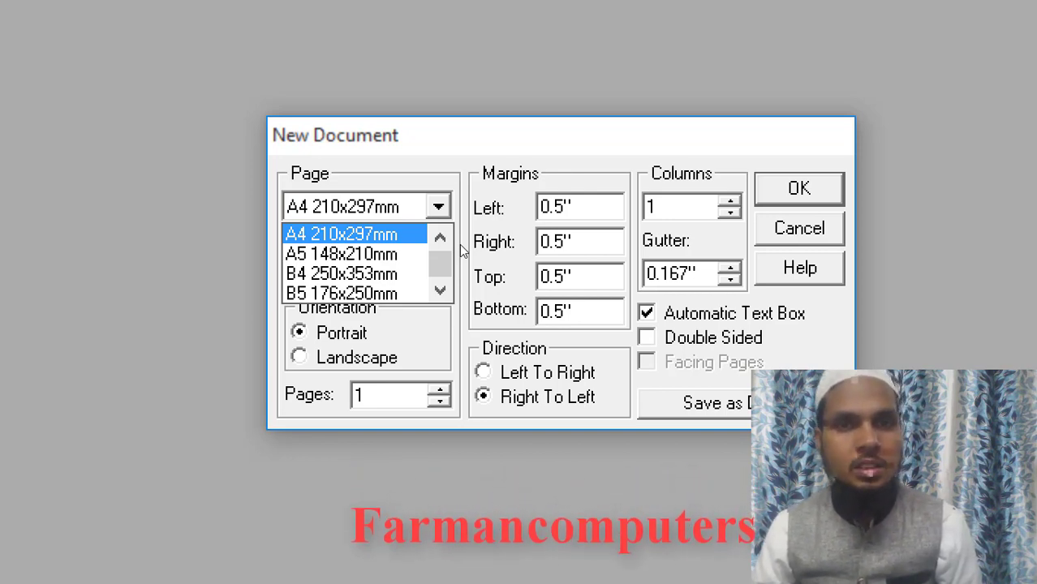
pyautogui.click(461, 246)
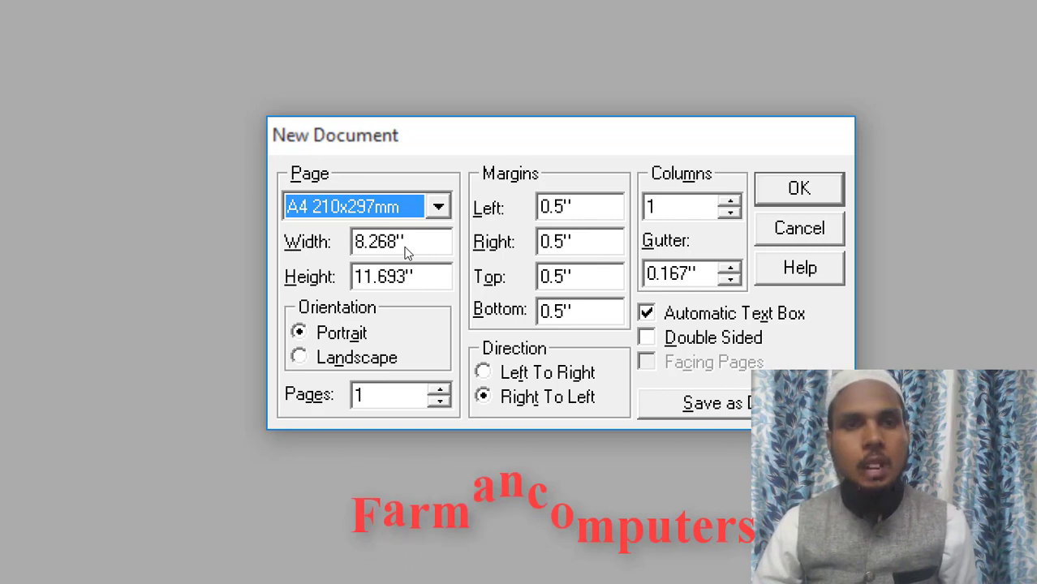
pyautogui.press('alt')
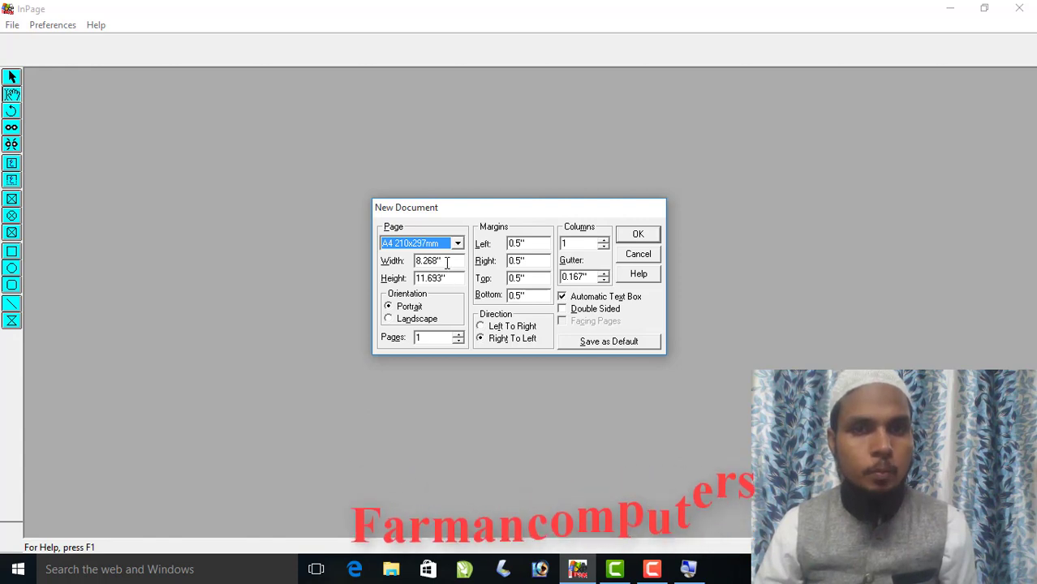
pyautogui.click(395, 320)
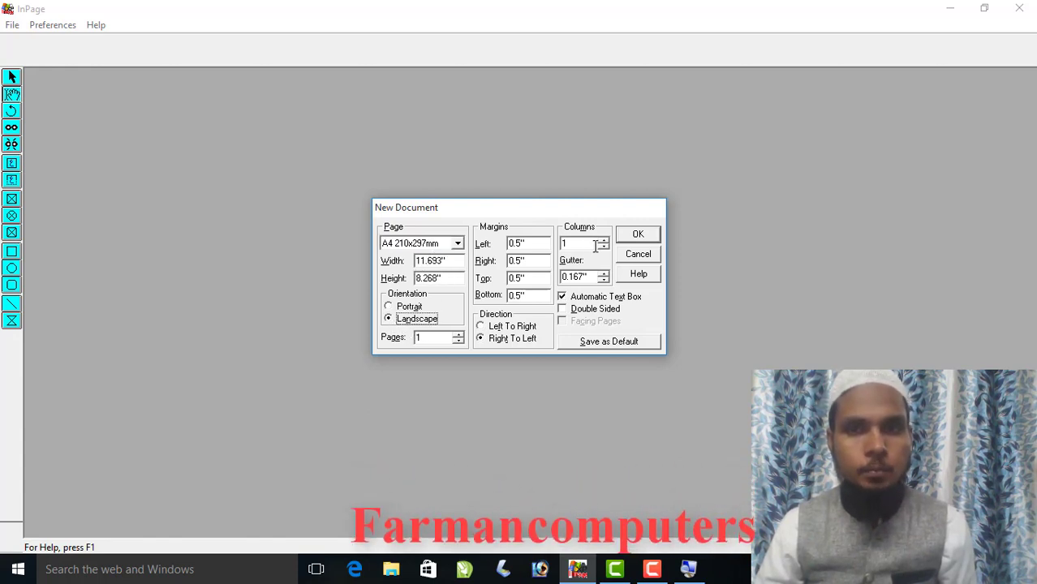
pyautogui.click(646, 236)
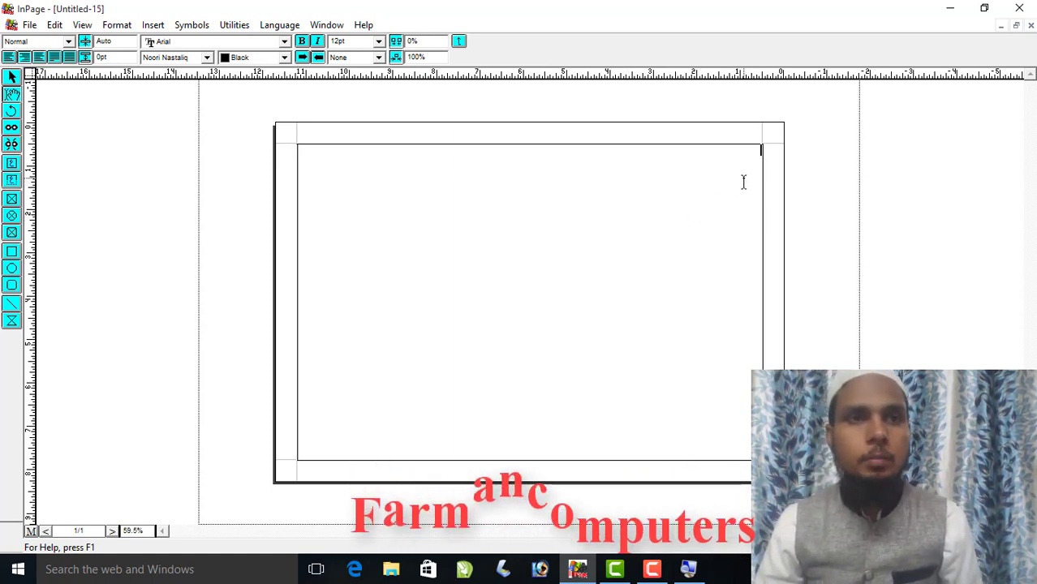
# Step: Change the open document's page orientation to portrait in its page setup
pyautogui.click(118, 26)
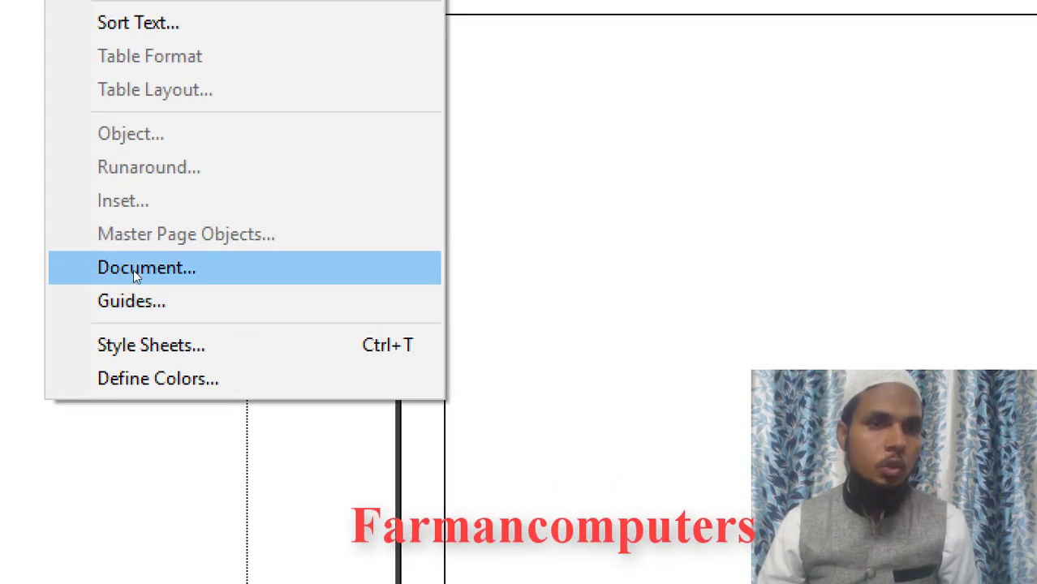
pyautogui.click(148, 267)
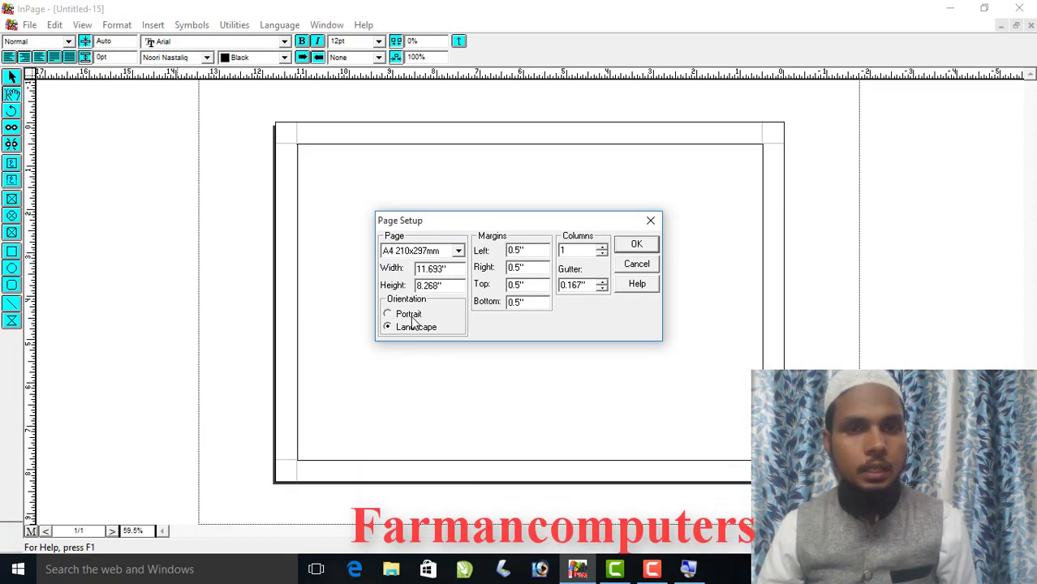
pyautogui.click(637, 244)
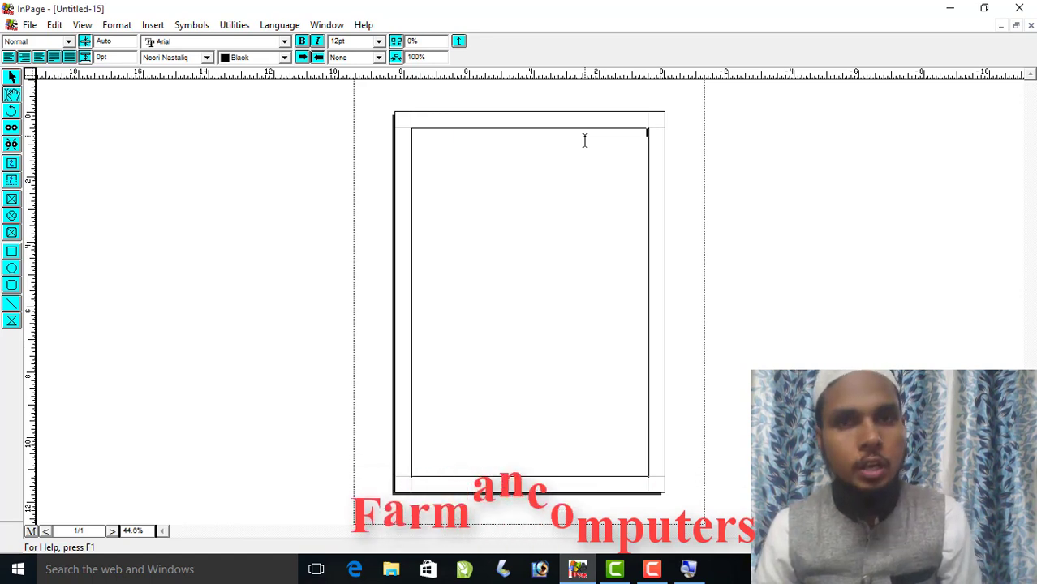
# Step: Close the current document and create a new A4 portrait document with 1 page
pyautogui.click(1030, 26)
pyautogui.click(531, 315)
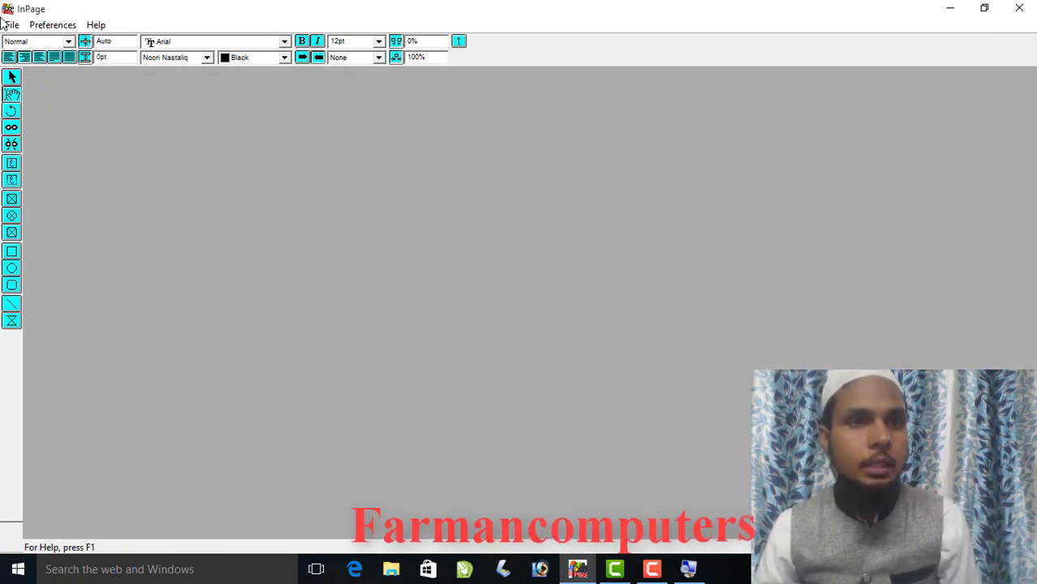
pyautogui.click(12, 25)
pyautogui.click(16, 42)
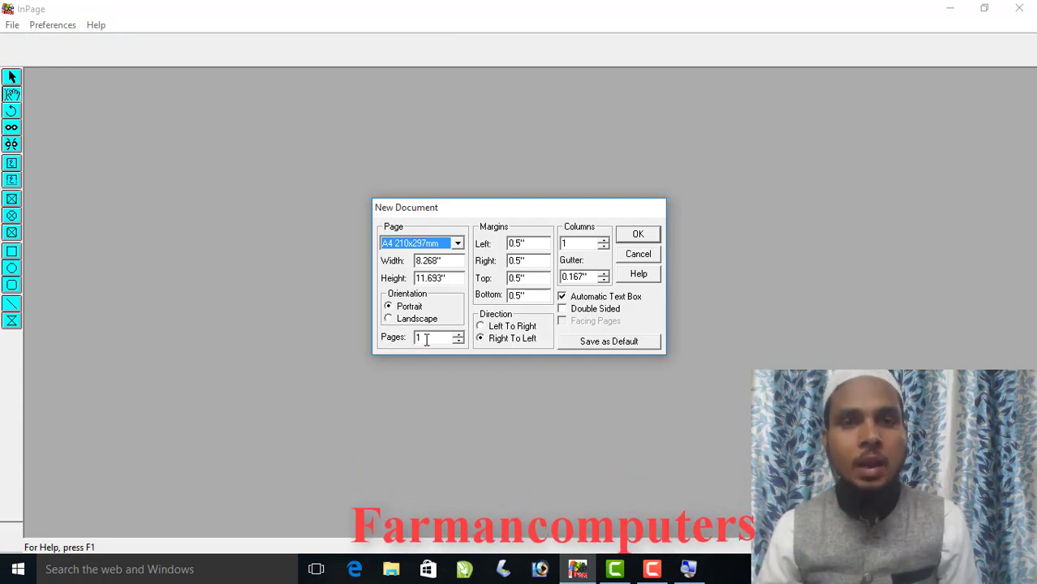
pyautogui.moveTo(426, 339); pyautogui.dragTo(392, 341)
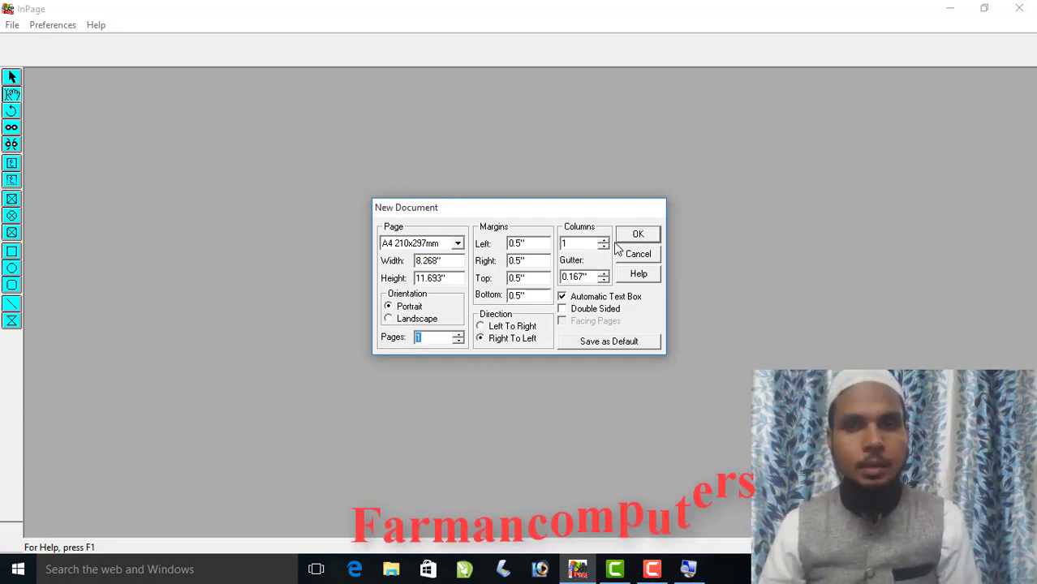
pyautogui.click(638, 236)
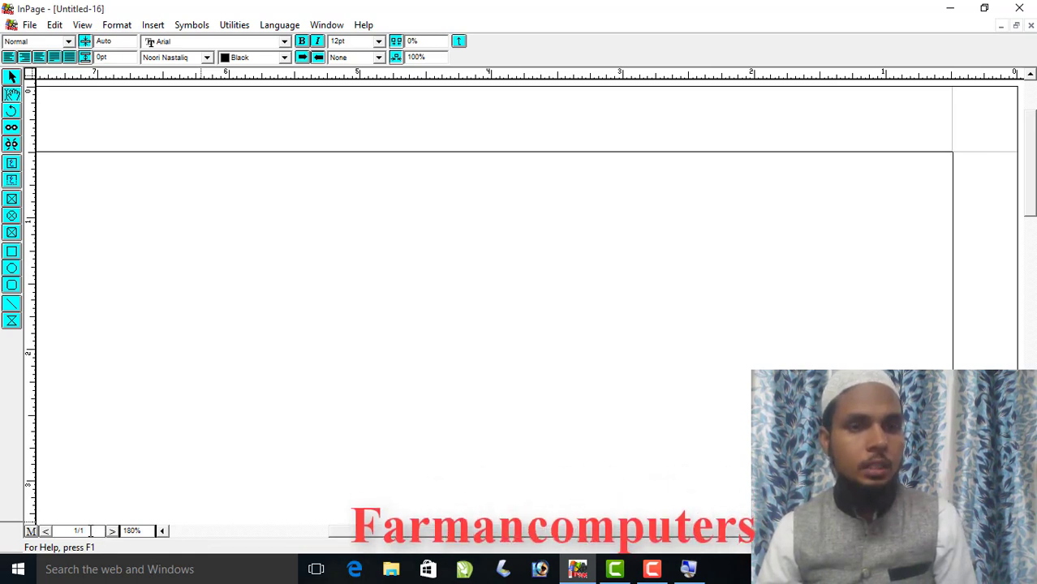
# Step: Close the single-page document and create a new A4 portrait document with 20 pages
pyautogui.click(1030, 25)
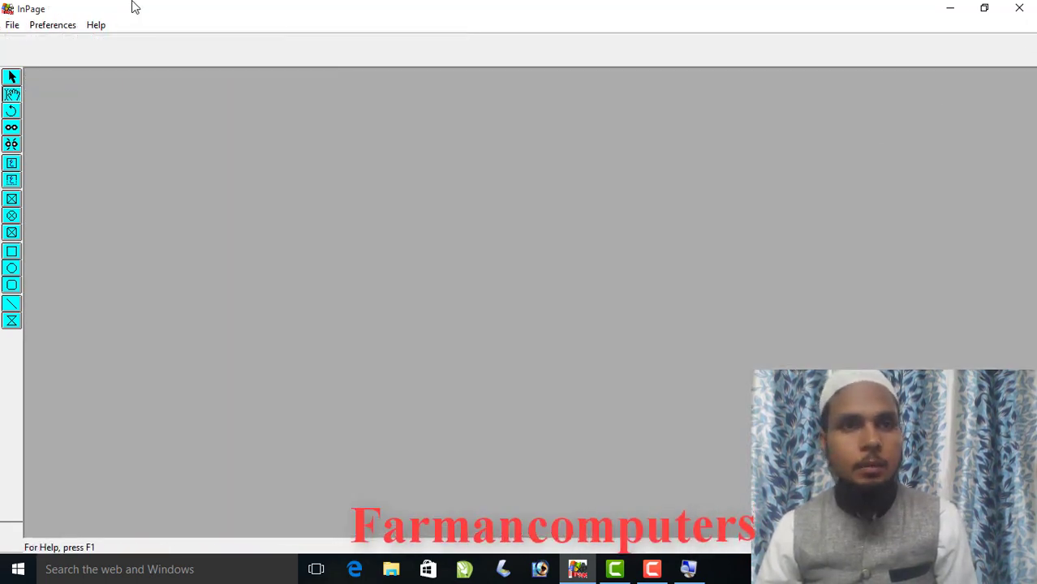
pyautogui.click(16, 29)
pyautogui.click(49, 40)
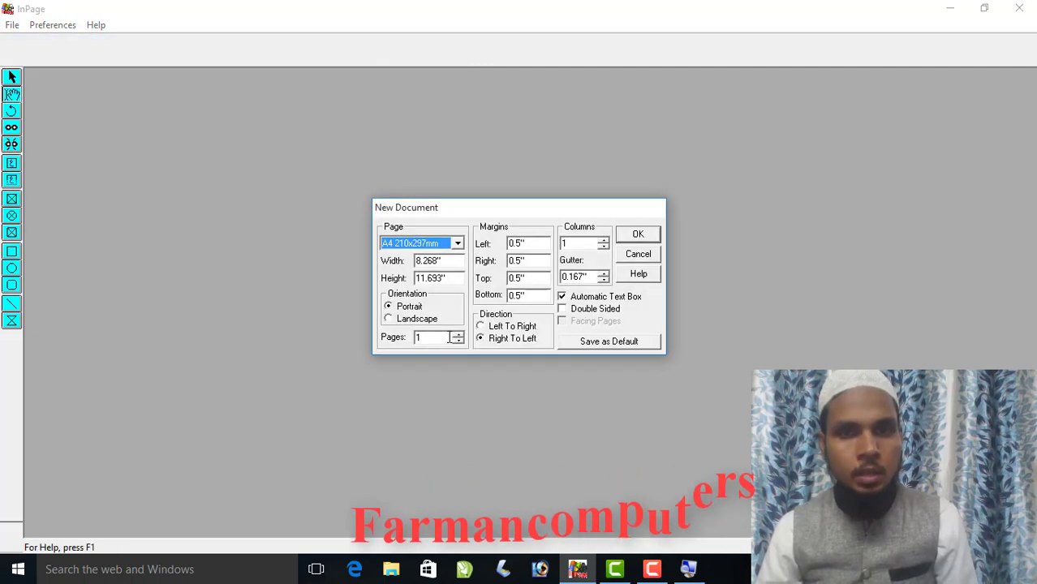
pyautogui.write('20')
pyautogui.press('Return')
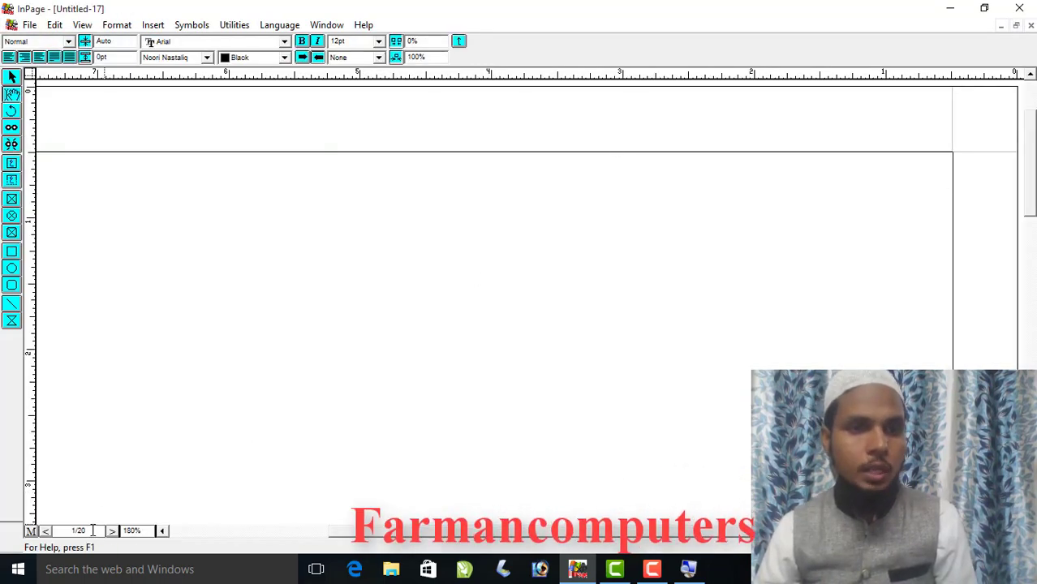
# Step: Close the 20-page document and create a single-page A4 document with 0.5" margins on all sides
pyautogui.click(1030, 26)
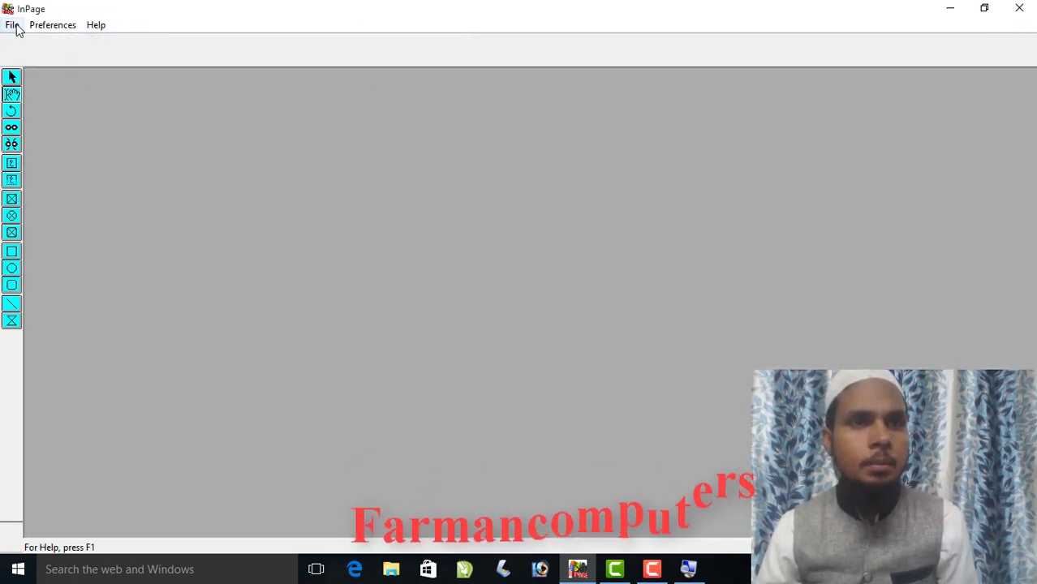
pyautogui.click(12, 25)
pyautogui.click(37, 43)
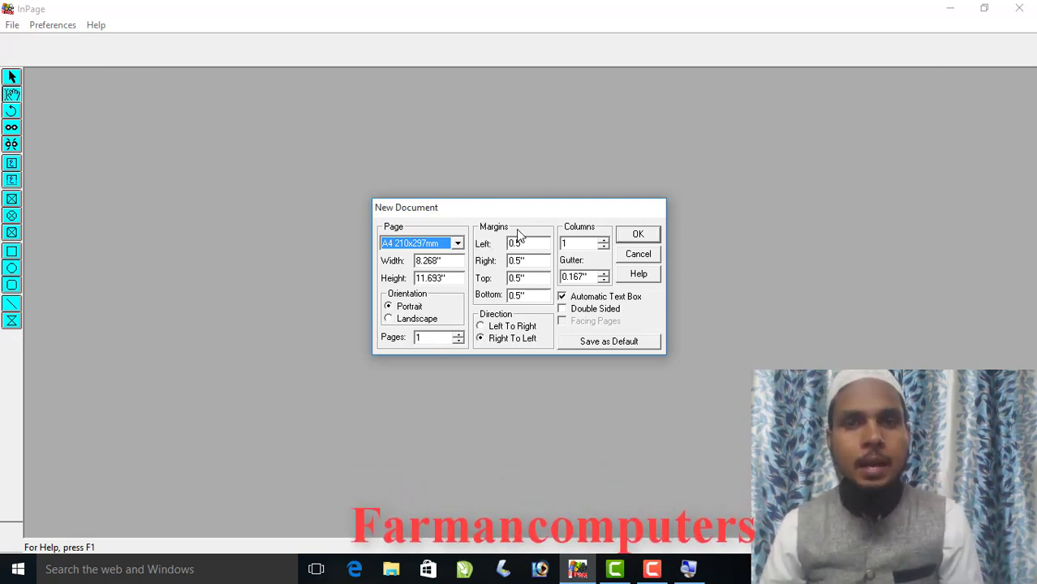
pyautogui.click(634, 240)
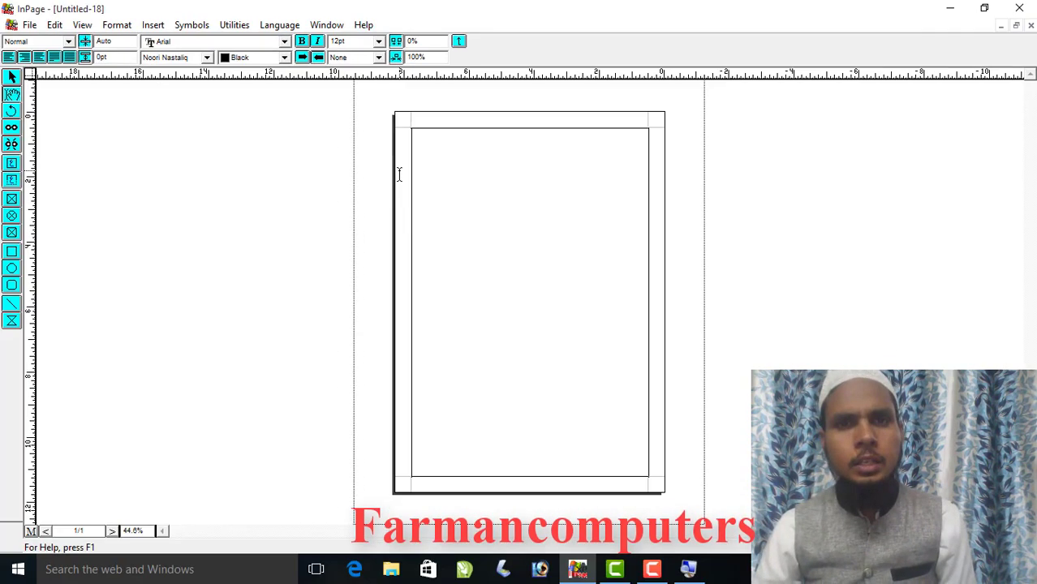
# Step: Create another A4 portrait document with the left and right margins set to 1 inch
pyautogui.click(28, 24)
pyautogui.click(48, 39)
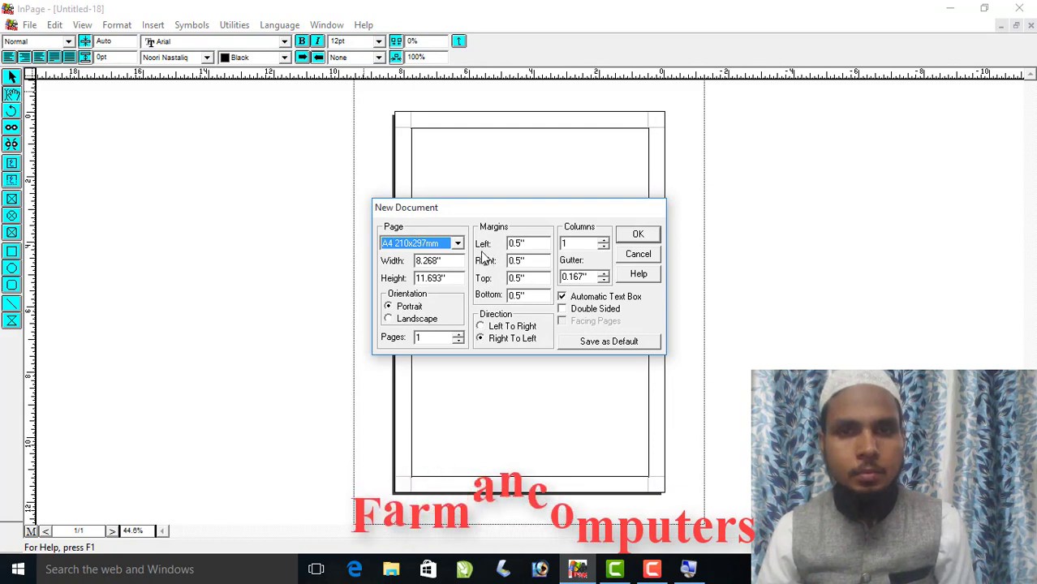
pyautogui.doubleClick(532, 245)
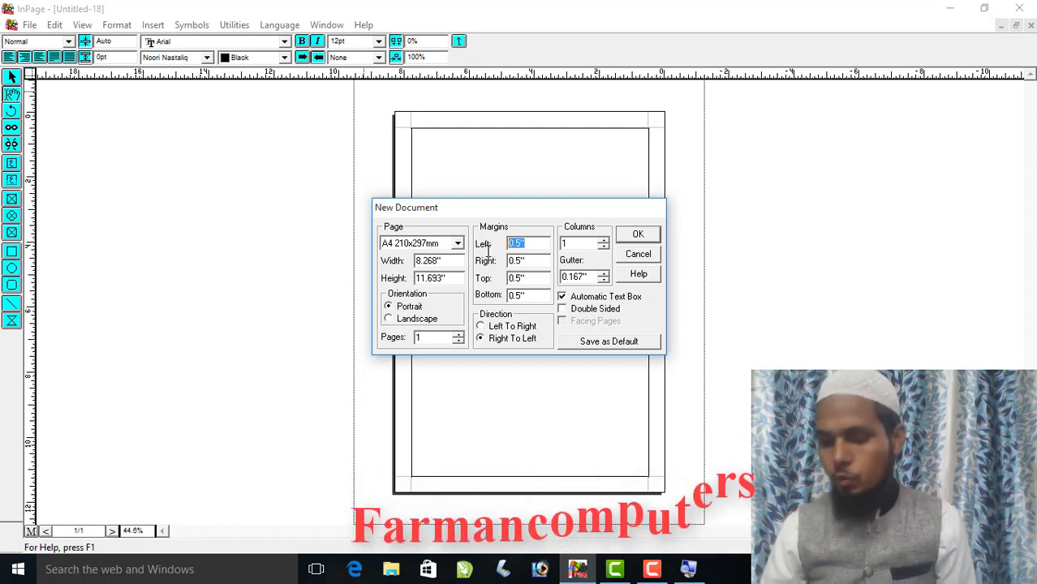
pyautogui.write('1')
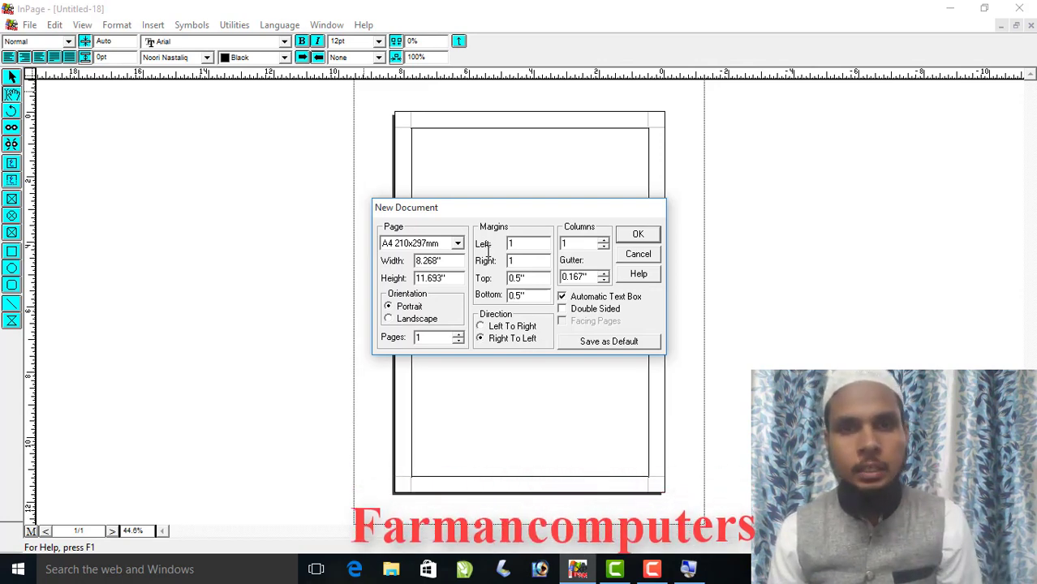
pyautogui.press('Return')
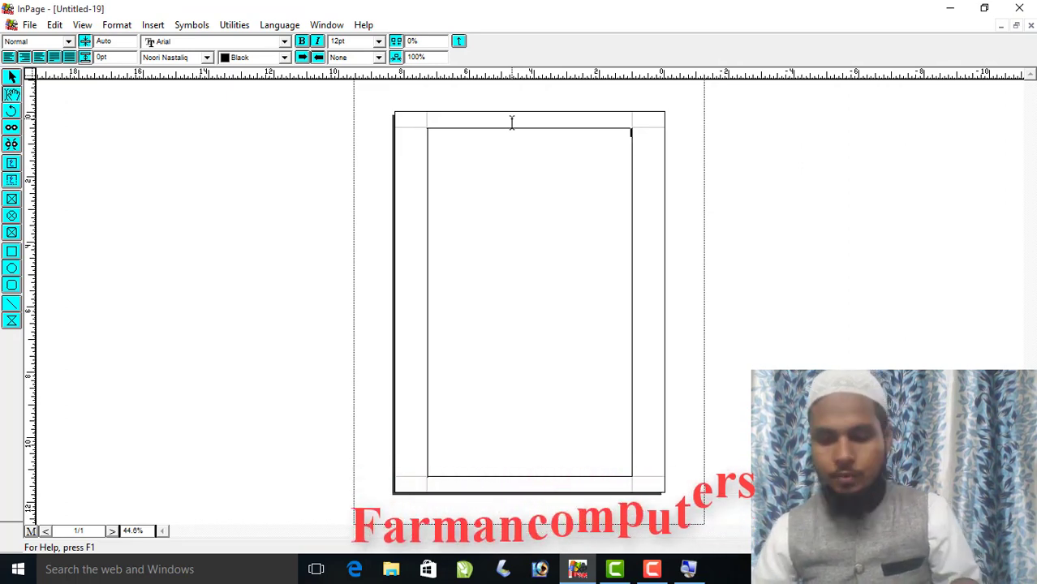
# Step: Create another A4 portrait document with the top and bottom margins set to 1 inch
pyautogui.hotkey('ctrl', 'n')
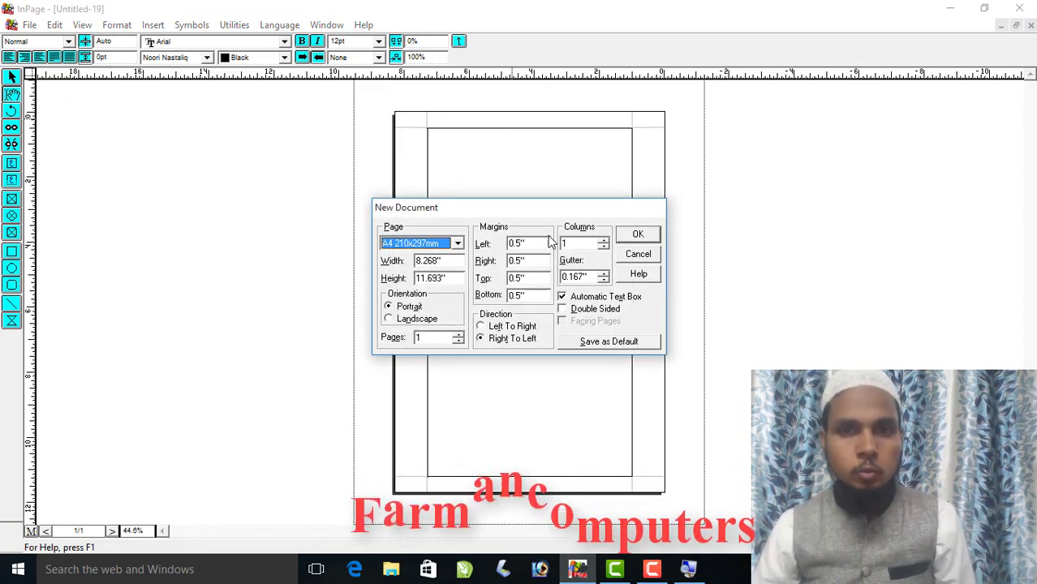
pyautogui.doubleClick(534, 278)
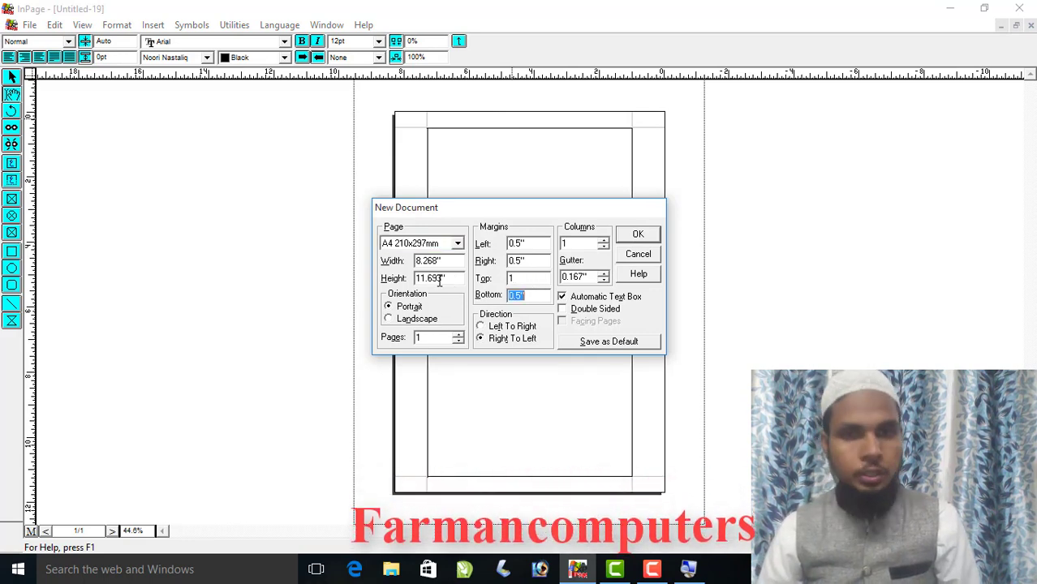
pyautogui.press('Return')
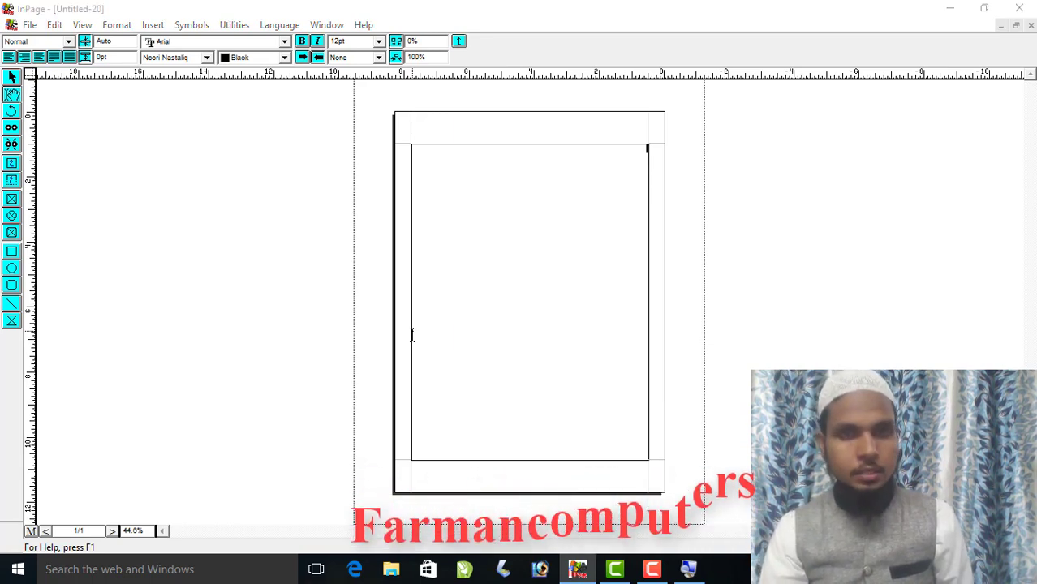
# Step: Create another A4 portrait document with default 0.5" margins and right-to-left direction
pyautogui.hotkey('ctrl', 'n')
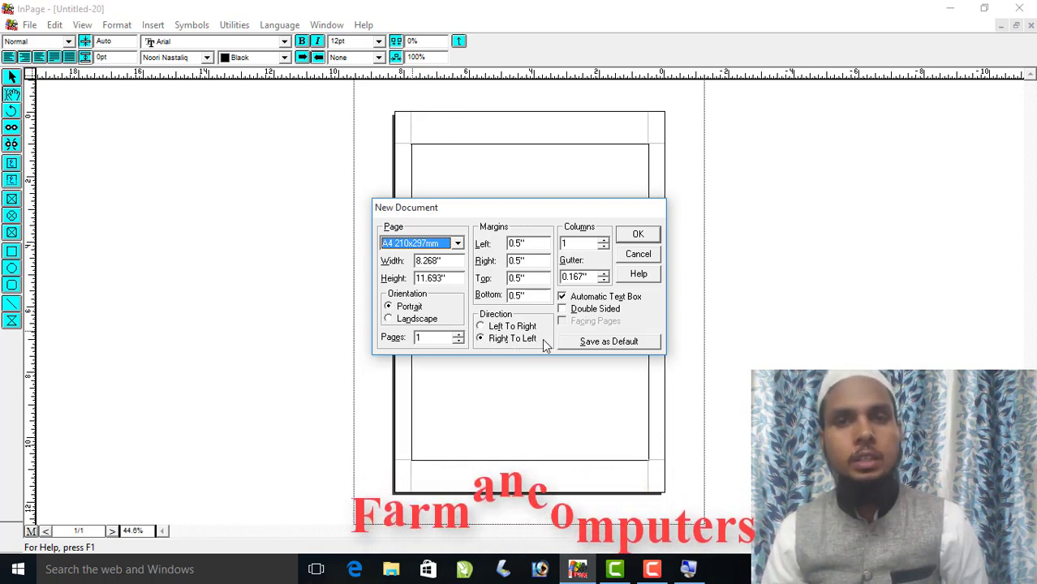
pyautogui.click(637, 236)
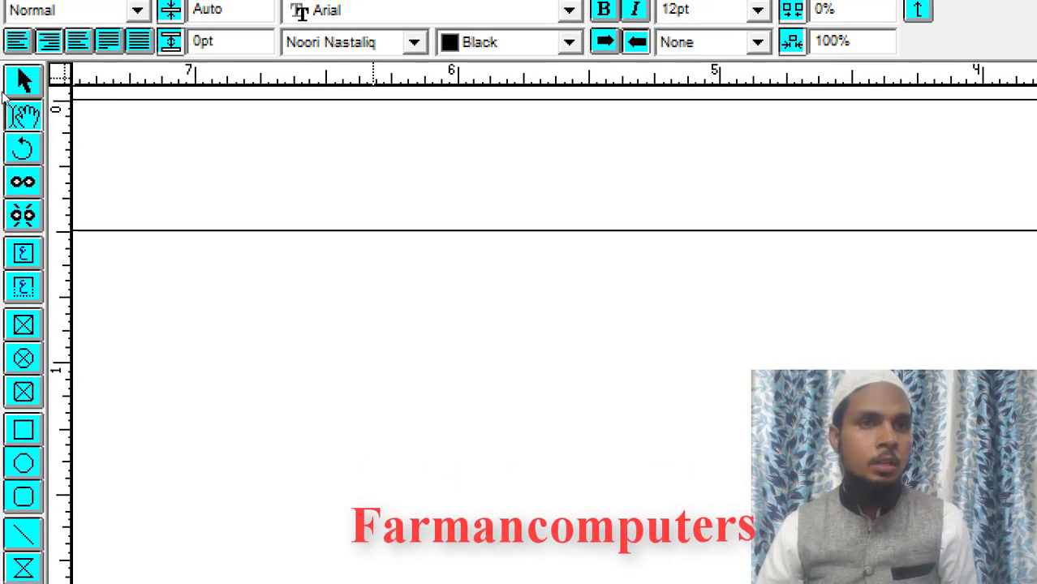
# Step: Try centred and left alignment on the empty document's text, finishing with justified alignment
pyautogui.click(78, 41)
pyautogui.click(108, 41)
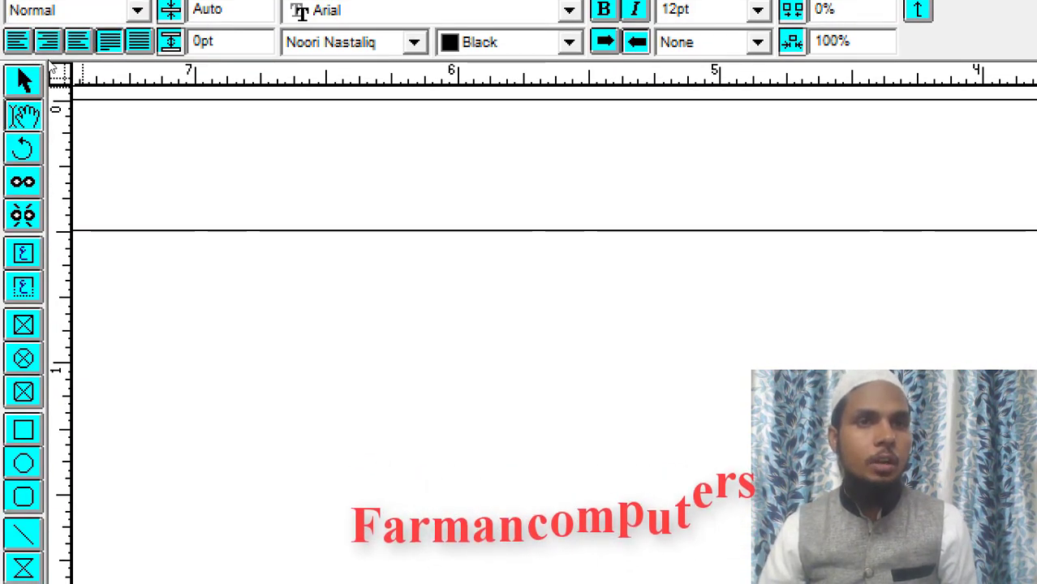
pyautogui.click(17, 42)
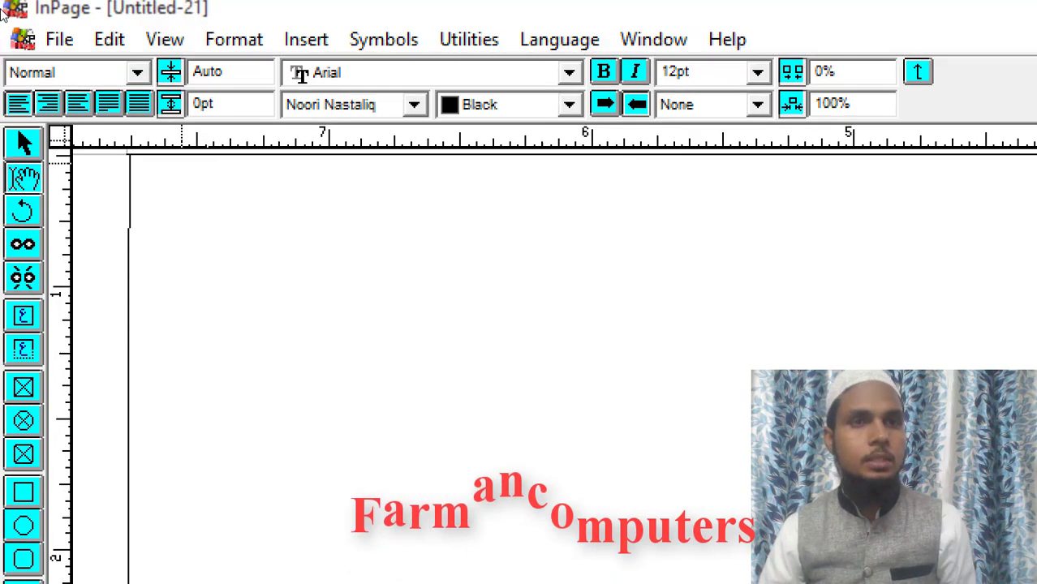
pyautogui.click(78, 104)
pyautogui.click(109, 103)
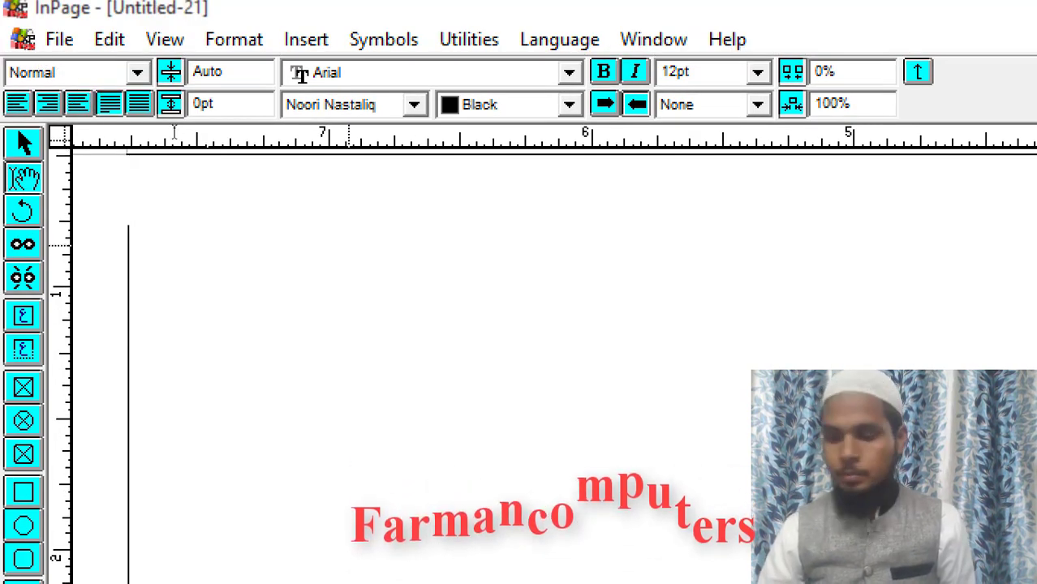
# Step: Create a single-page A4 portrait document with 5 columns and right-to-left direction, and show the whole page
pyautogui.click(60, 39)
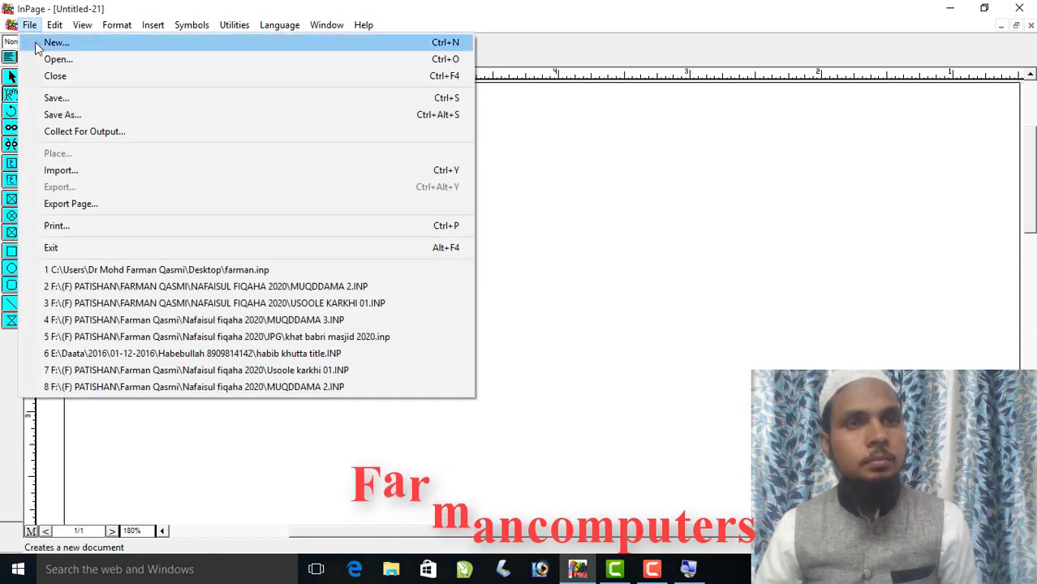
pyautogui.click(49, 43)
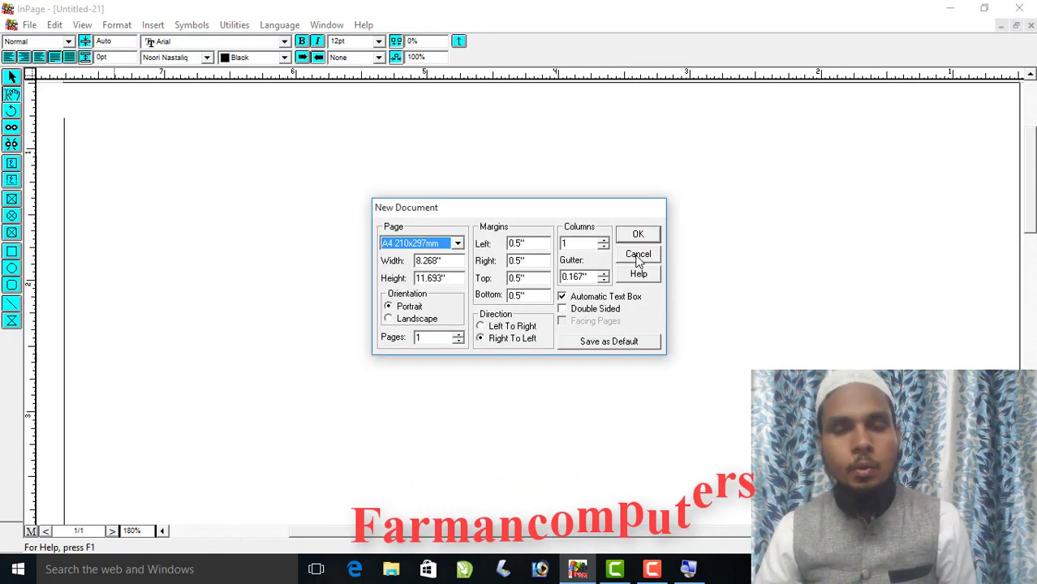
pyautogui.doubleClick(575, 243)
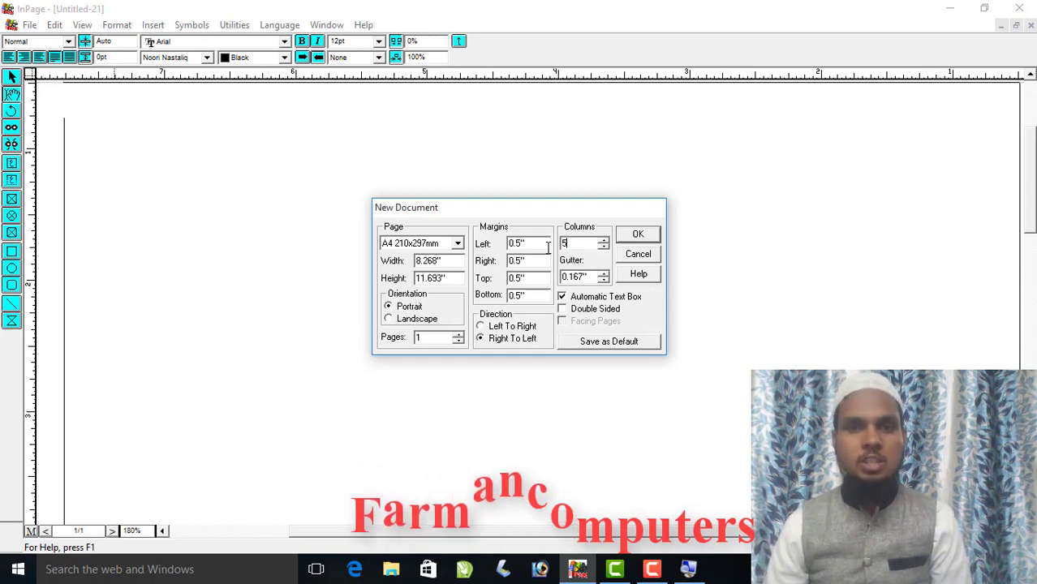
pyautogui.write('5')
pyautogui.press('Return')
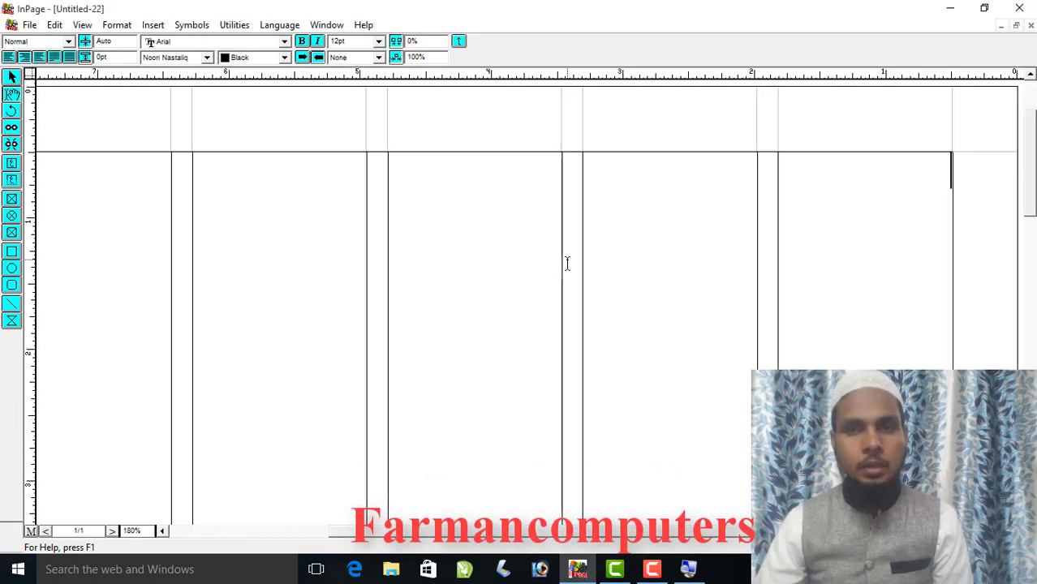
pyautogui.hotkey('ctrl', '0')
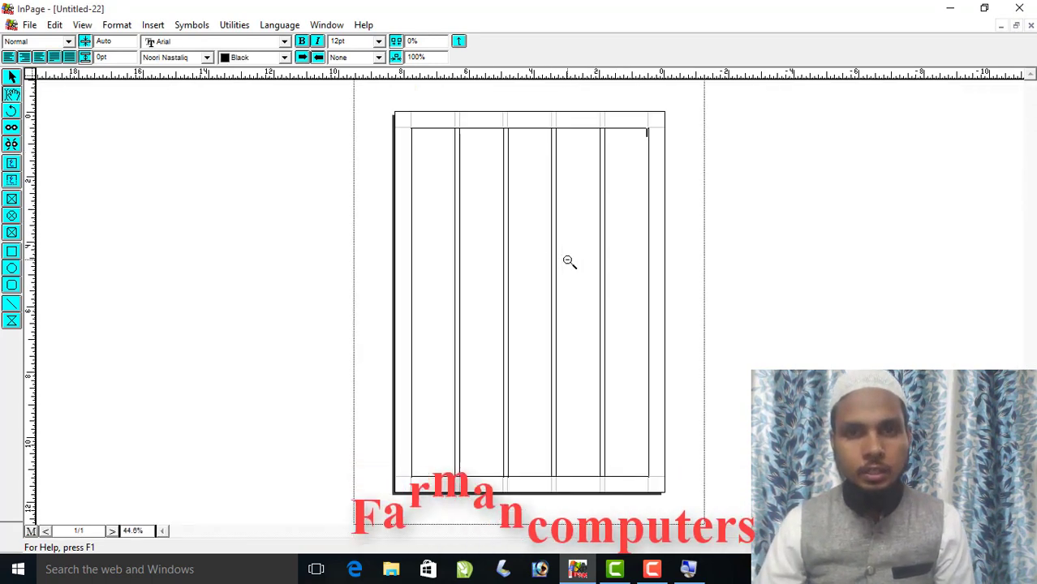
# Step: Enter "اللہ ایک ہے اس کے سوا کوئی معبود نہیں ہے" at the start of the first column and justify it
pyautogui.rightClick(551, 153)
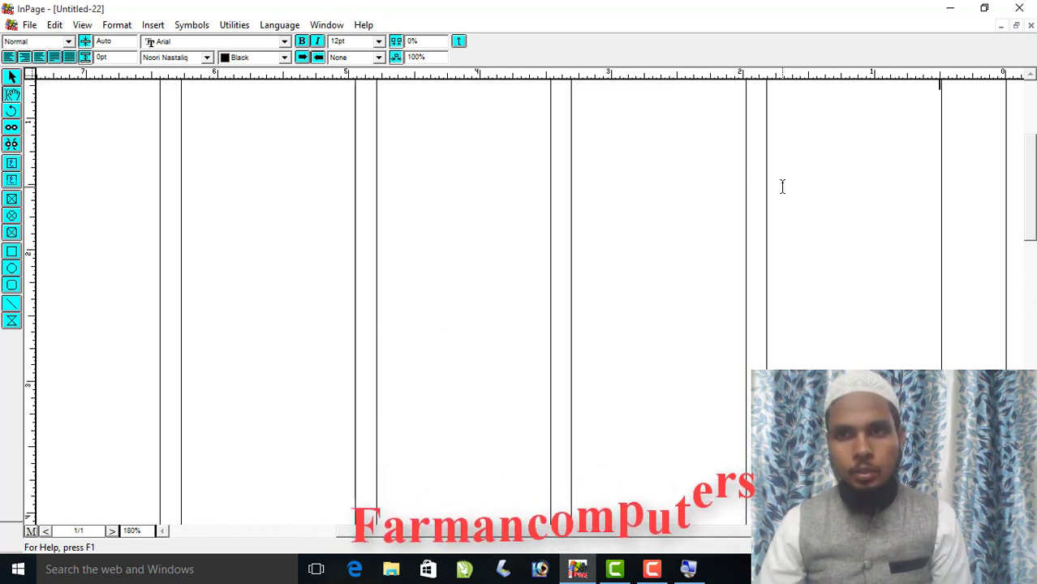
pyautogui.click(1030, 74)
pyautogui.click(1031, 75)
pyautogui.click(1030, 75)
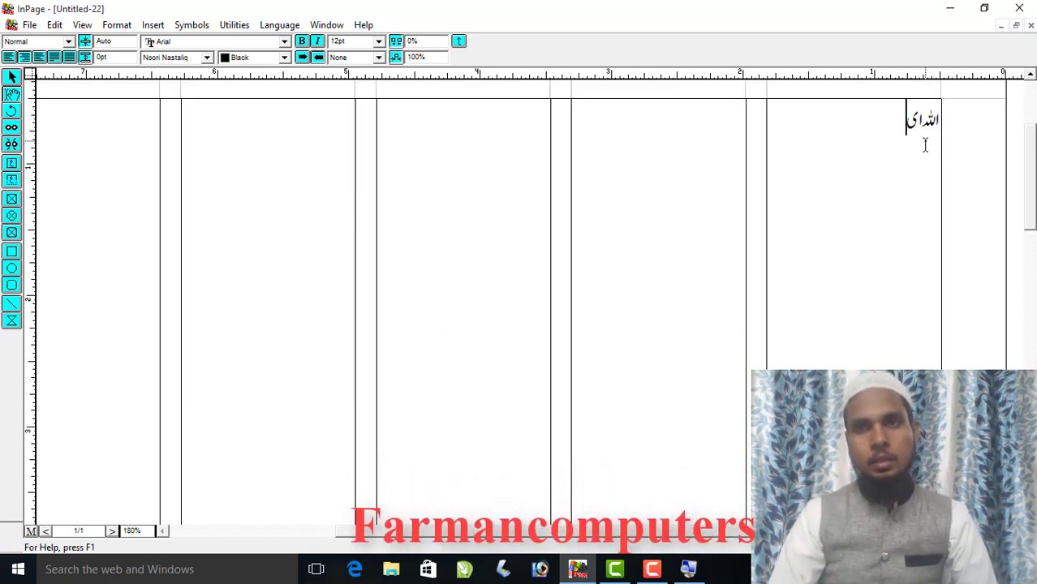
pyautogui.write('ک ہے اس کے سوا')
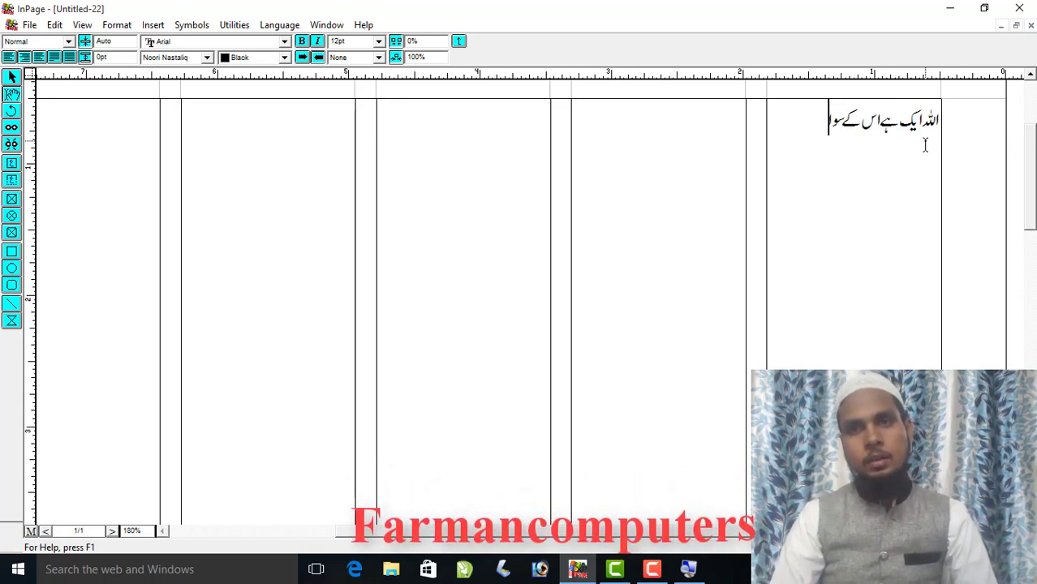
pyautogui.write(' کوئی معبود نہیں ہے')
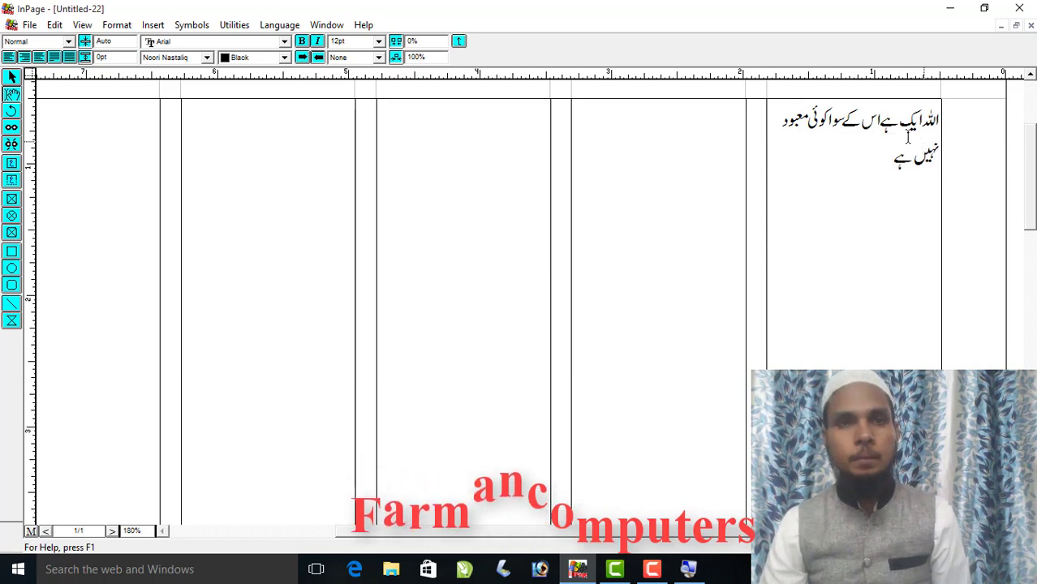
pyautogui.hotkey('ctrl', 'shift', 'j')
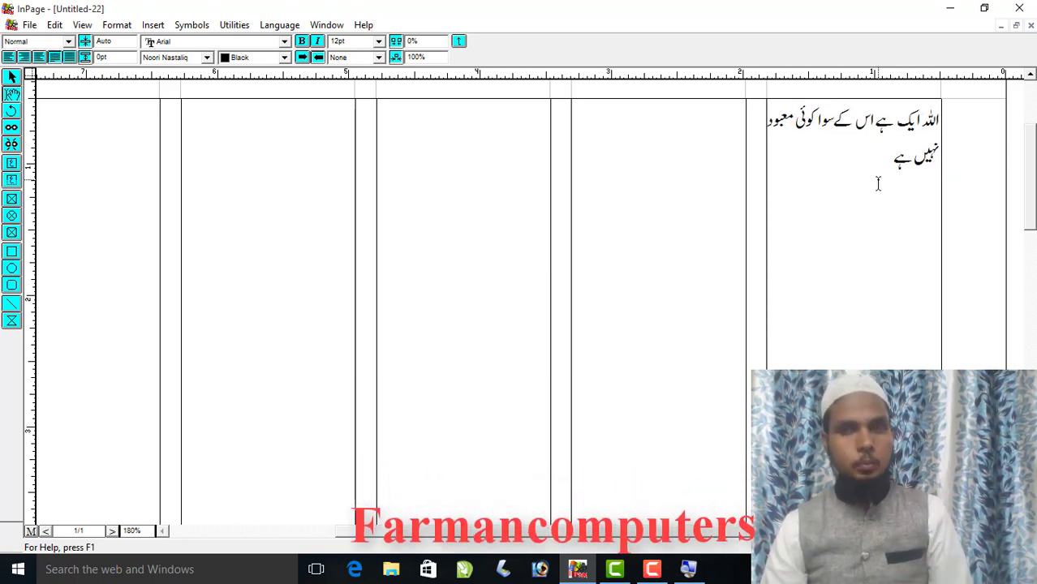
# Step: Duplicate the Urdu sentence repeatedly until the text flows through all five columns of the page
pyautogui.hotkey('ctrl', 'a')
pyautogui.click(877, 184)
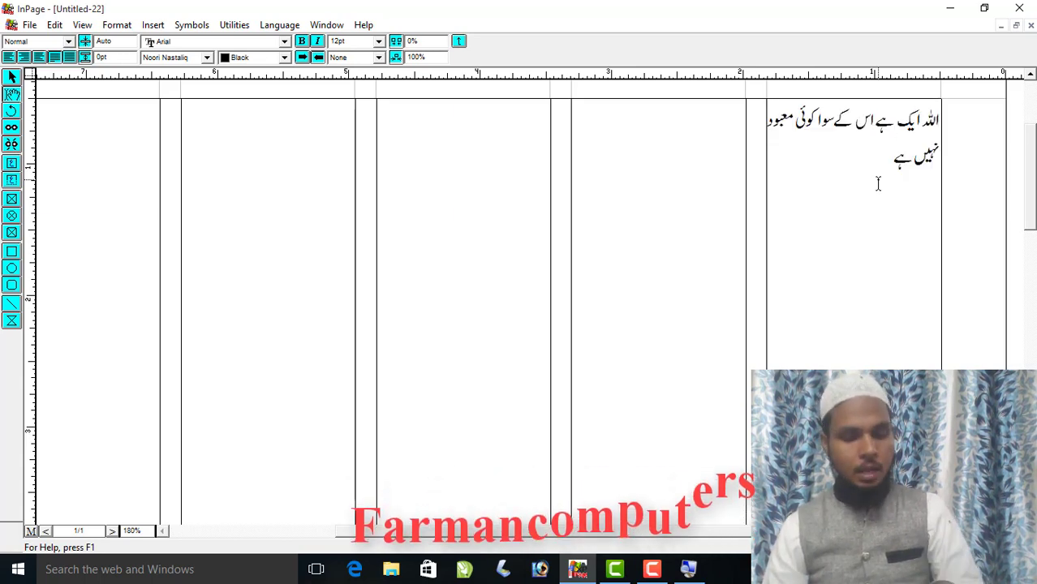
pyautogui.hotkey('ctrl', 'v')
pyautogui.hotkey('ctrl', 'v')
pyautogui.hotkey('ctrl', 'v')
pyautogui.hotkey('ctrl', 'v')
pyautogui.hotkey('ctrl', 'v')
pyautogui.hotkey('ctrl', 'v')
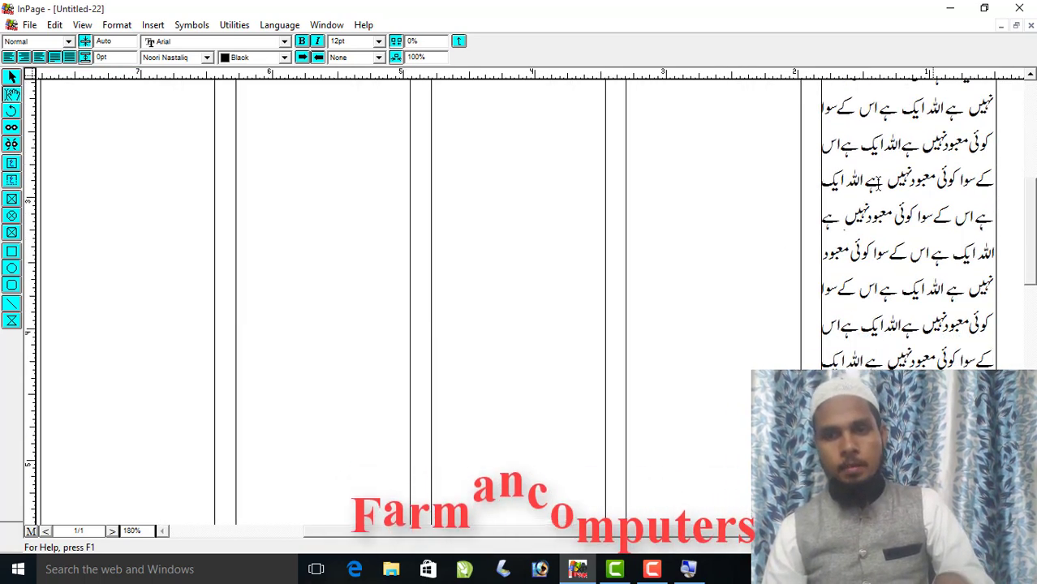
pyautogui.hotkey('ctrl', 'v')
pyautogui.hotkey('ctrl', 'a')
pyautogui.click(877, 181)
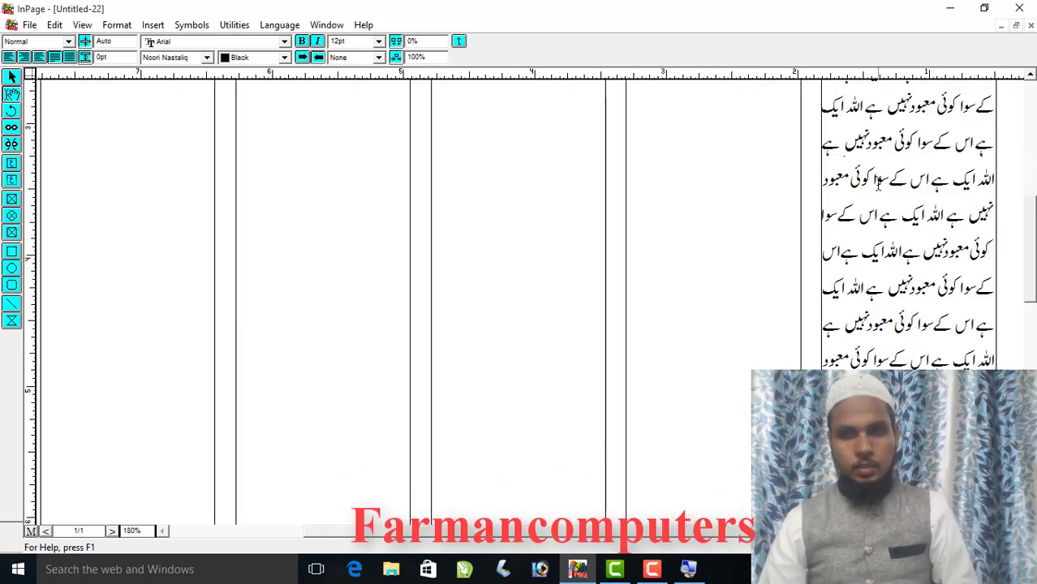
pyautogui.hotkey('ctrl', 'v')
pyautogui.hotkey('ctrl', 'v')
pyautogui.hotkey('ctrl', 'v')
pyautogui.hotkey('ctrl', 'v')
pyautogui.hotkey('ctrl', 'v')
pyautogui.hotkey('ctrl', 'v')
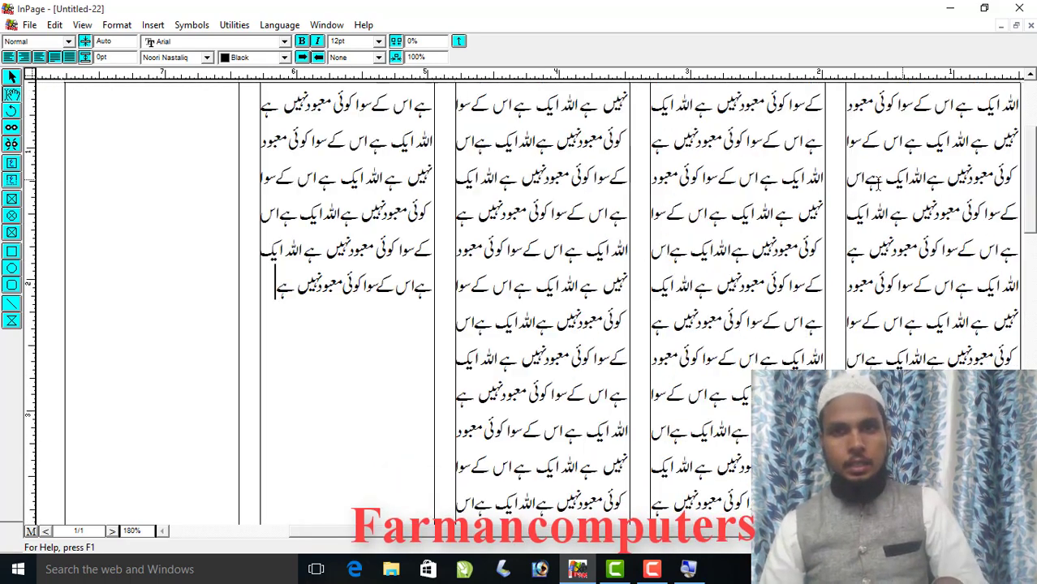
pyautogui.rightClick(779, 278)
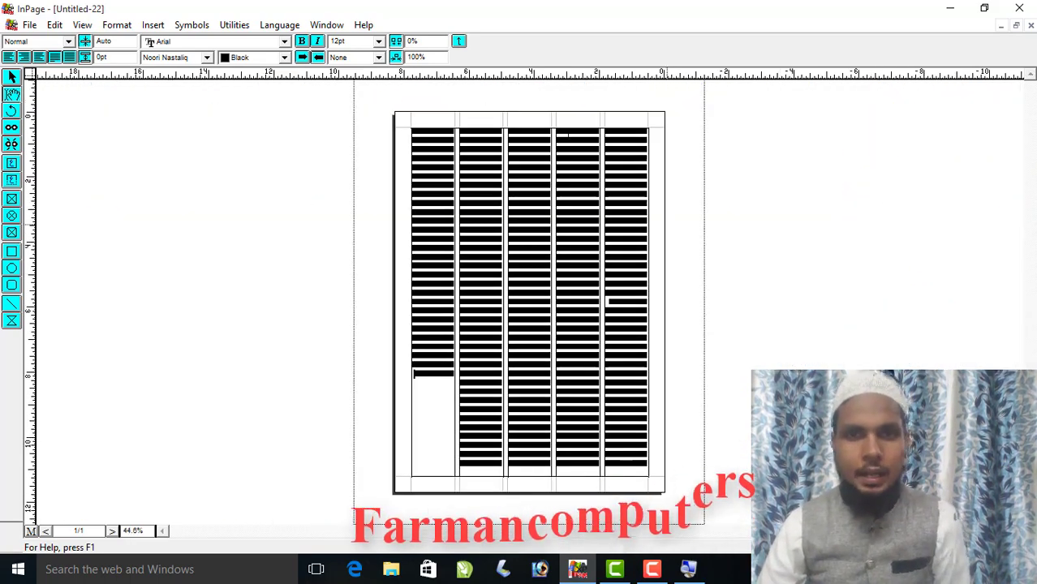
# Step: Set the font size of all the Urdu text in the columns to 10 pt
pyautogui.rightClick(548, 161)
pyautogui.hotkey('ctrl', 'a')
pyautogui.hotkey('ctrl', 'c')
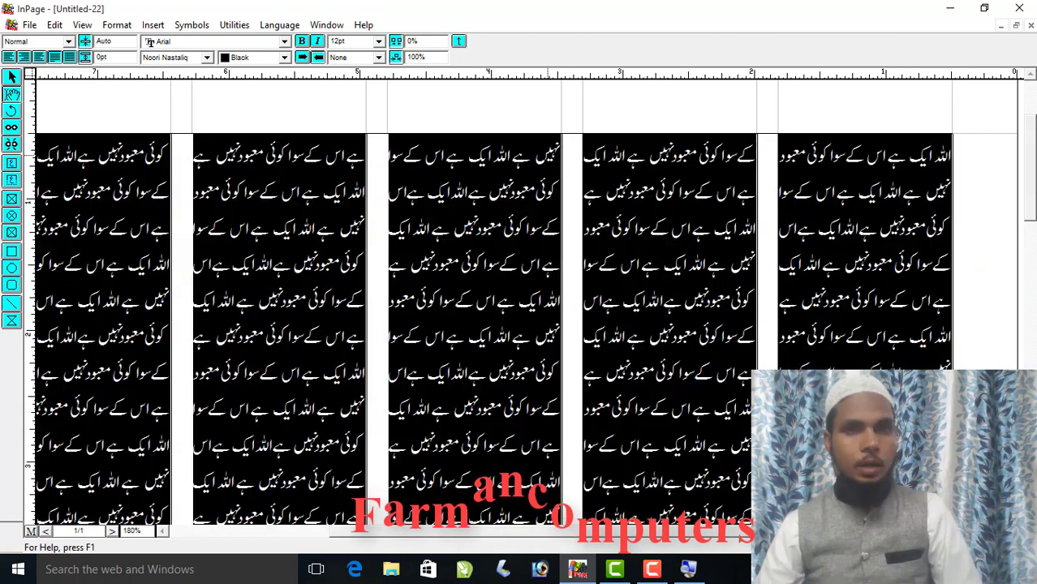
pyautogui.click(355, 43)
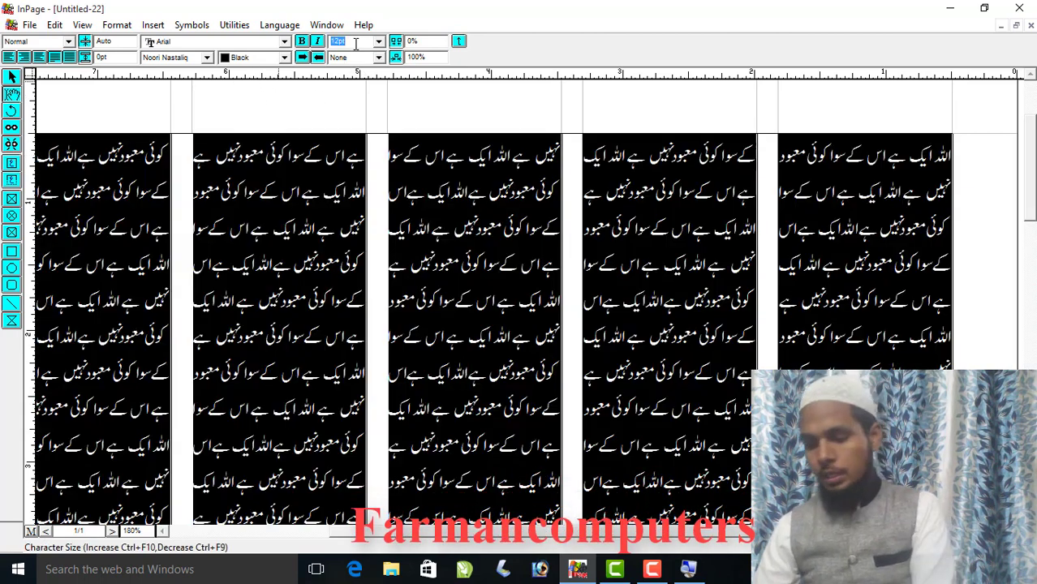
pyautogui.write('10')
pyautogui.press('Return')
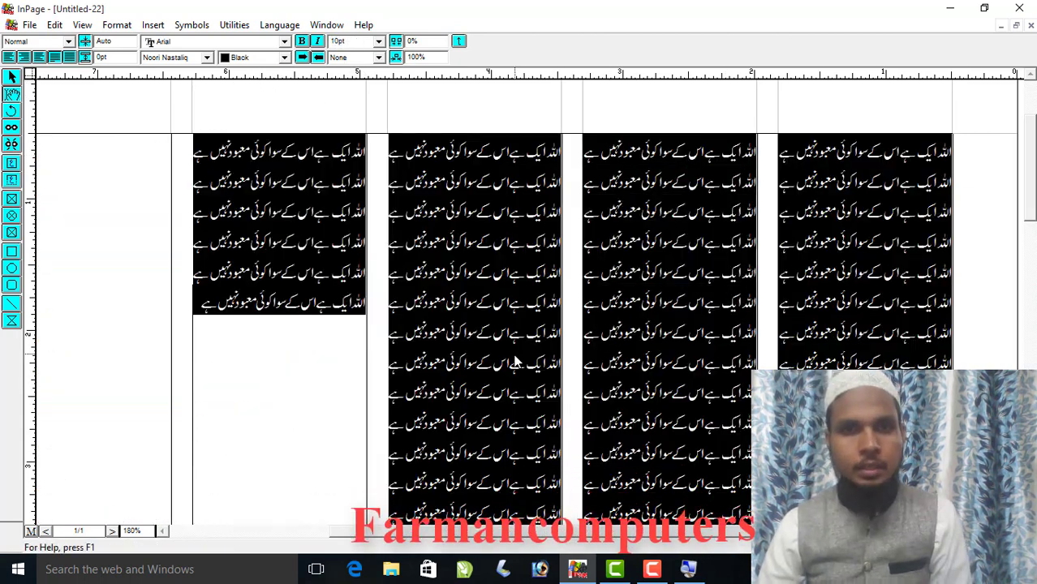
pyautogui.click(514, 363)
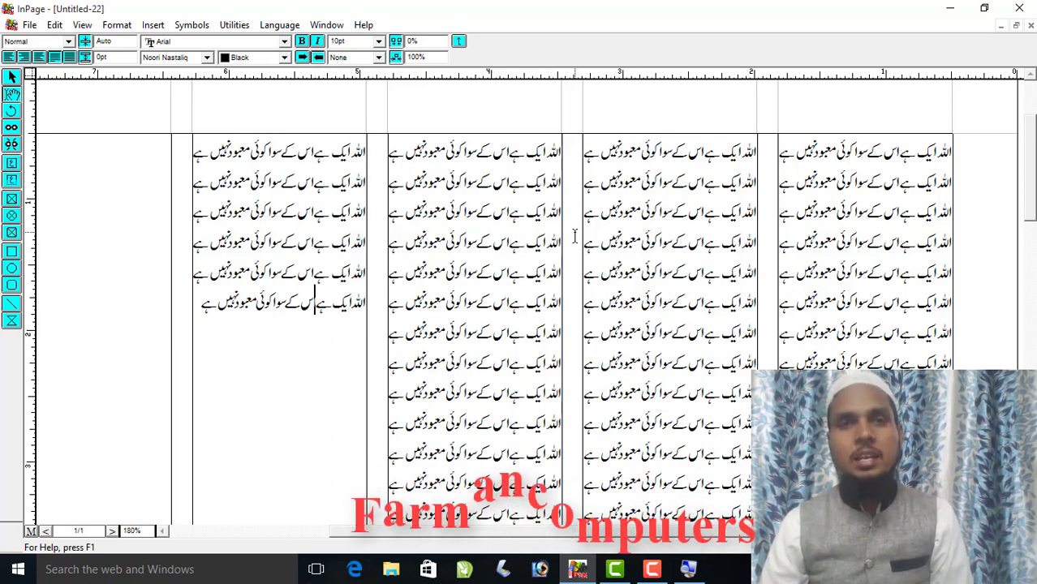
# Step: Create another A4 portrait document with 5 columns and a 0.1" gutter
pyautogui.click(29, 25)
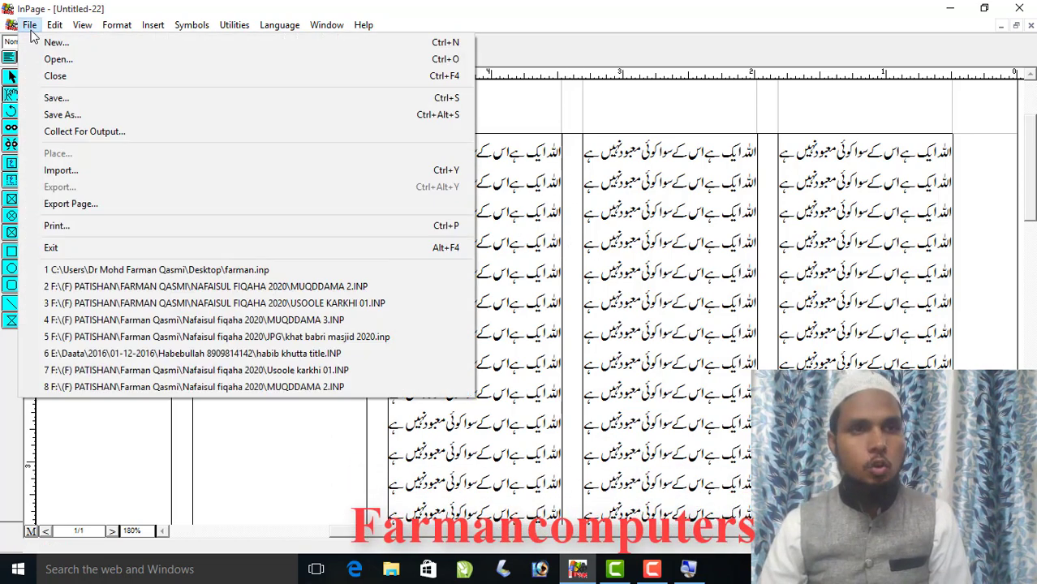
pyautogui.click(49, 40)
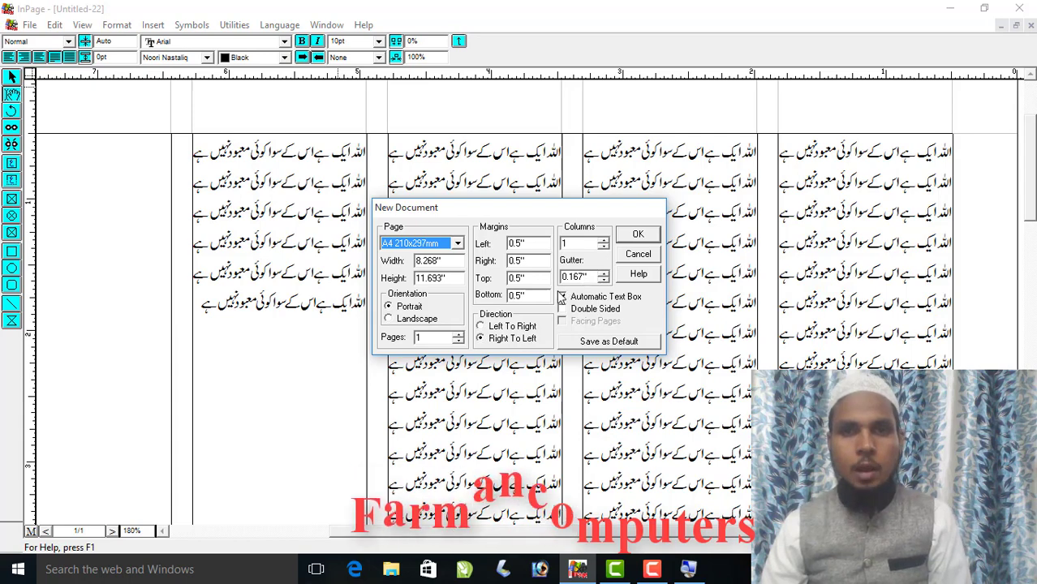
pyautogui.doubleClick(572, 245)
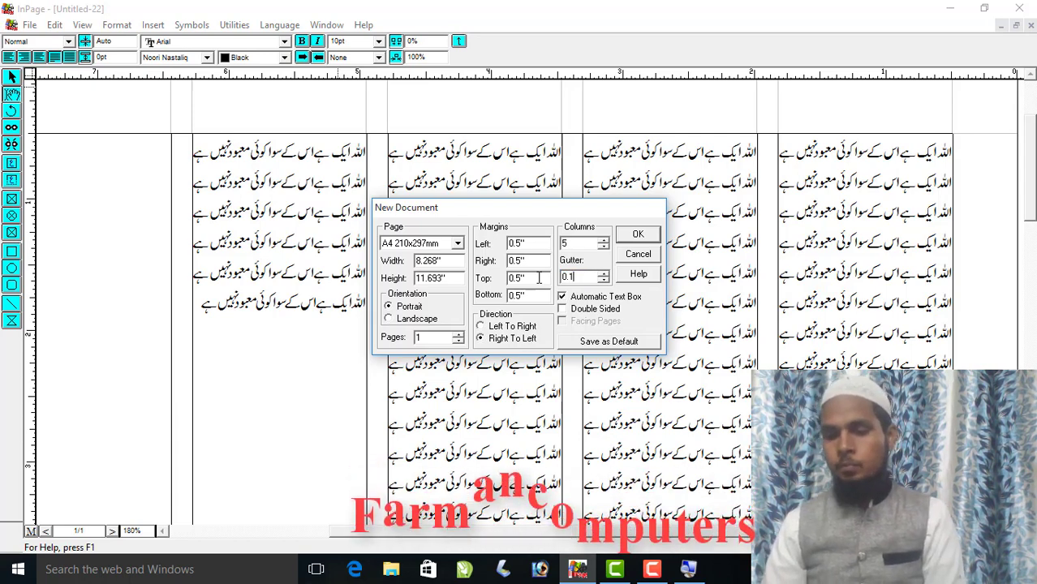
pyautogui.press('Return')
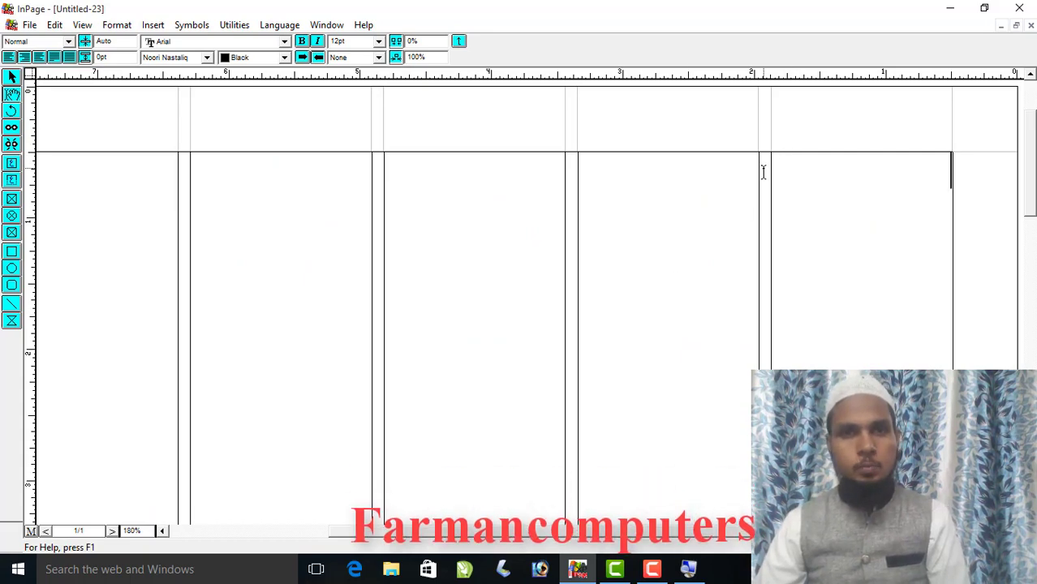
# Step: Fill the five narrow-gutter columns with repeated copies of the Urdu text and check the column spacing
pyautogui.hotkey('ctrl', 'v')
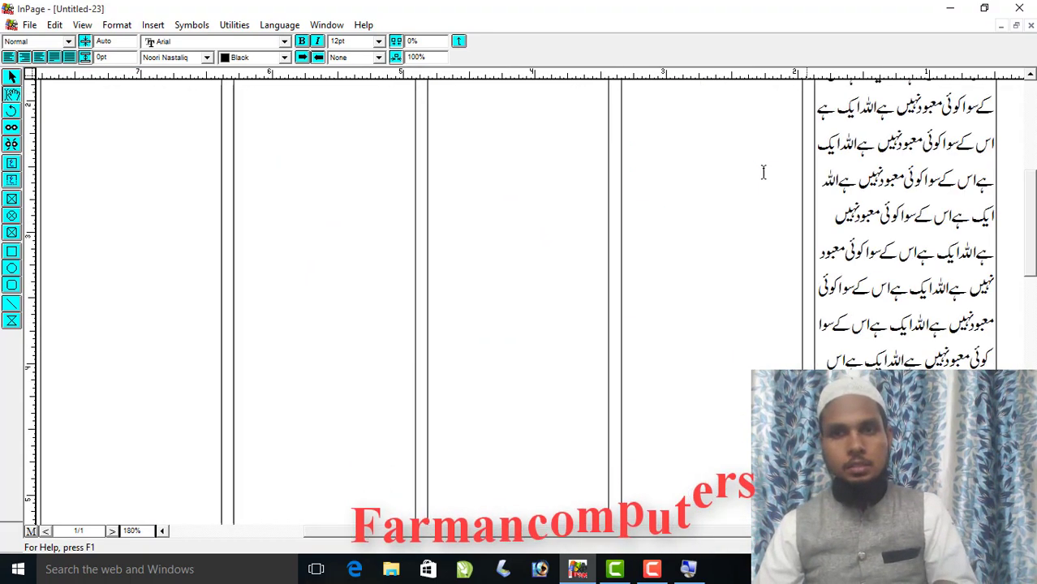
pyautogui.hotkey('ctrl', 'v')
pyautogui.hotkey('ctrl', 'v')
pyautogui.rightClick(709, 239)
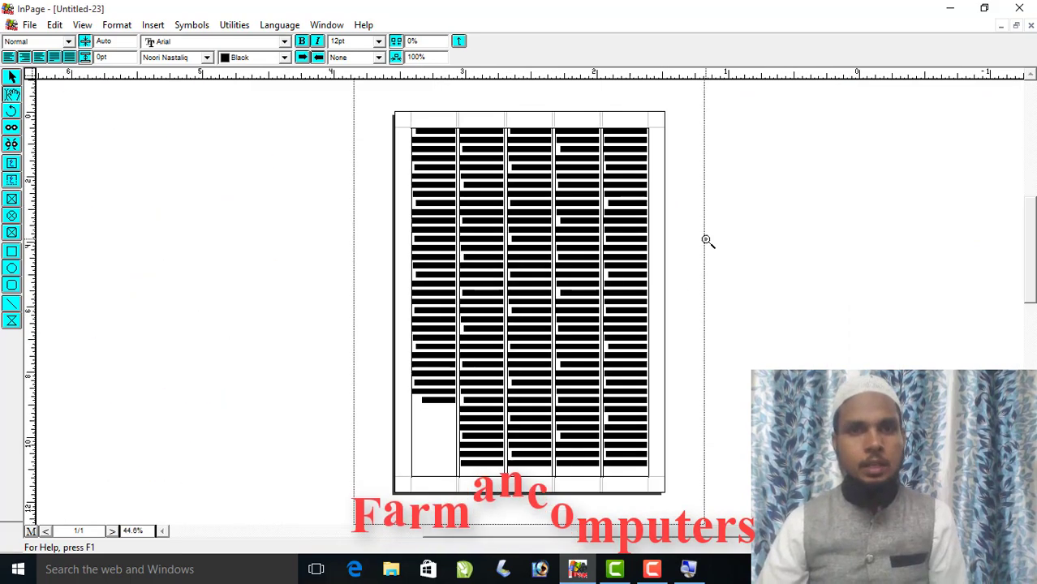
pyautogui.rightClick(708, 238)
pyautogui.rightClick(706, 227)
pyautogui.rightClick(543, 137)
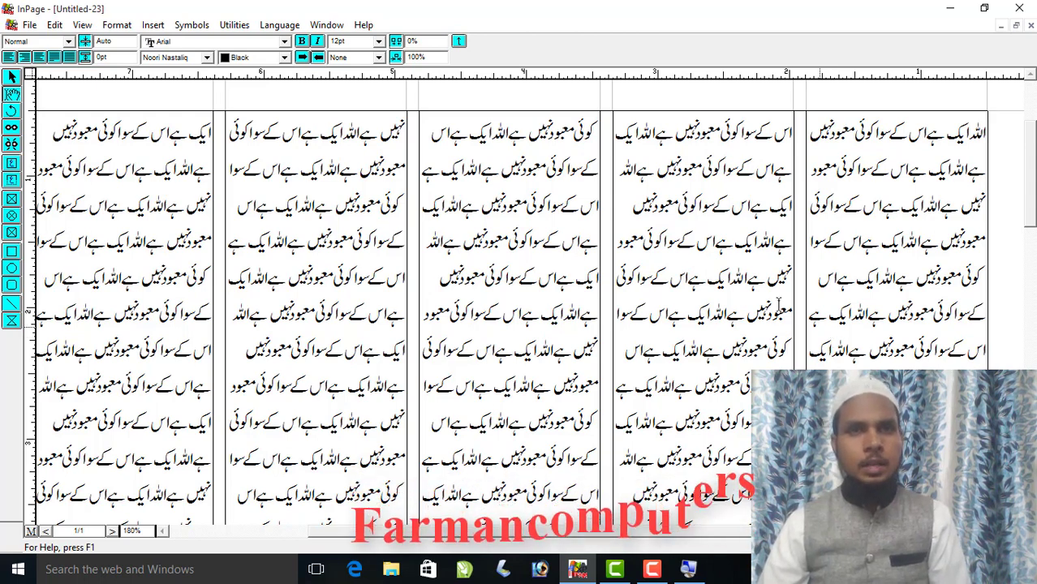
# Step: Create an A4 document with the automatic text box turned off and draw a text box filling the area inside the margins
pyautogui.click(29, 25)
pyautogui.click(47, 42)
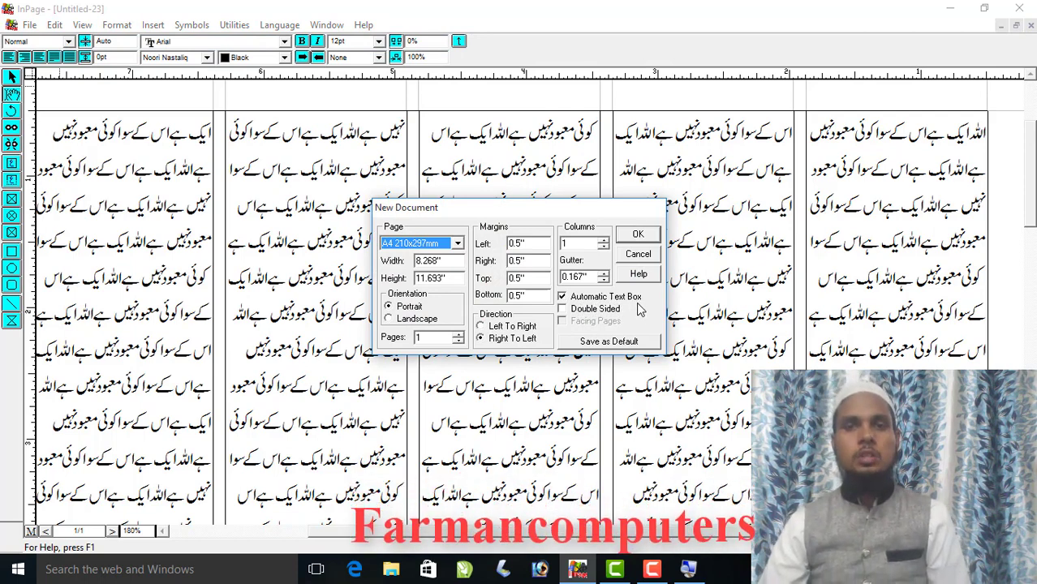
pyautogui.click(588, 297)
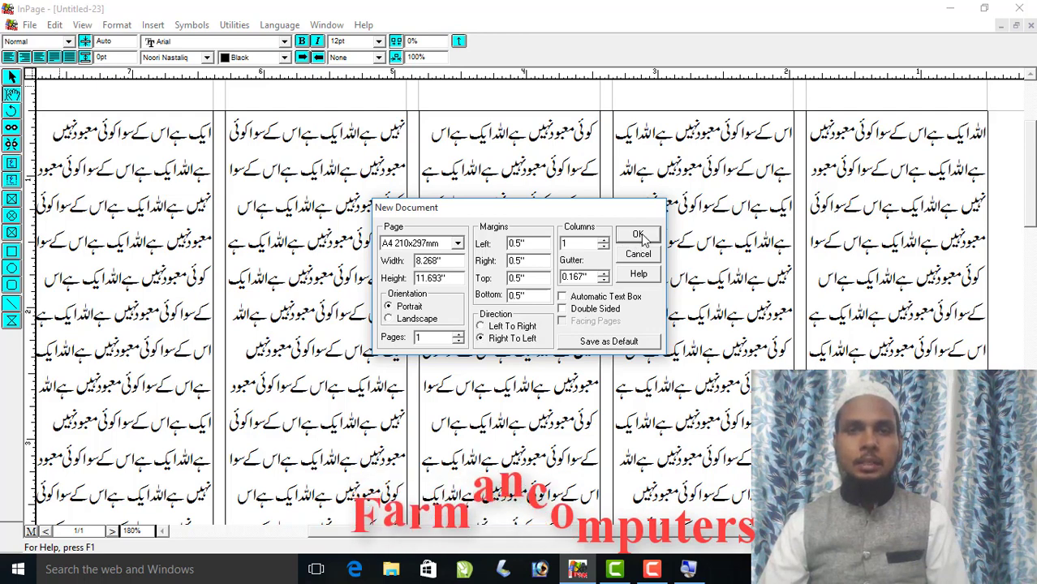
pyautogui.click(639, 235)
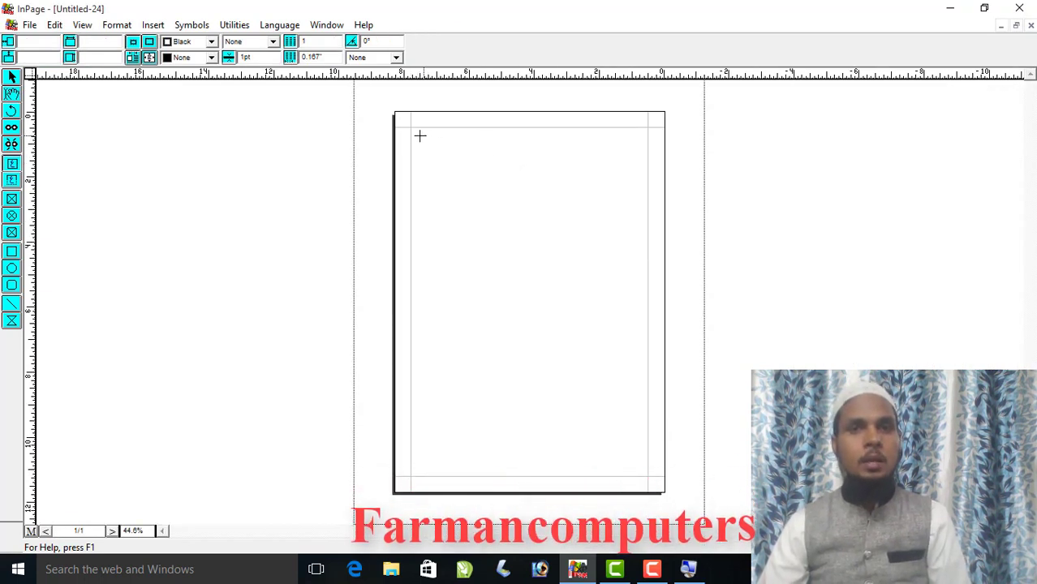
pyautogui.moveTo(412, 128); pyautogui.dragTo(646, 478)
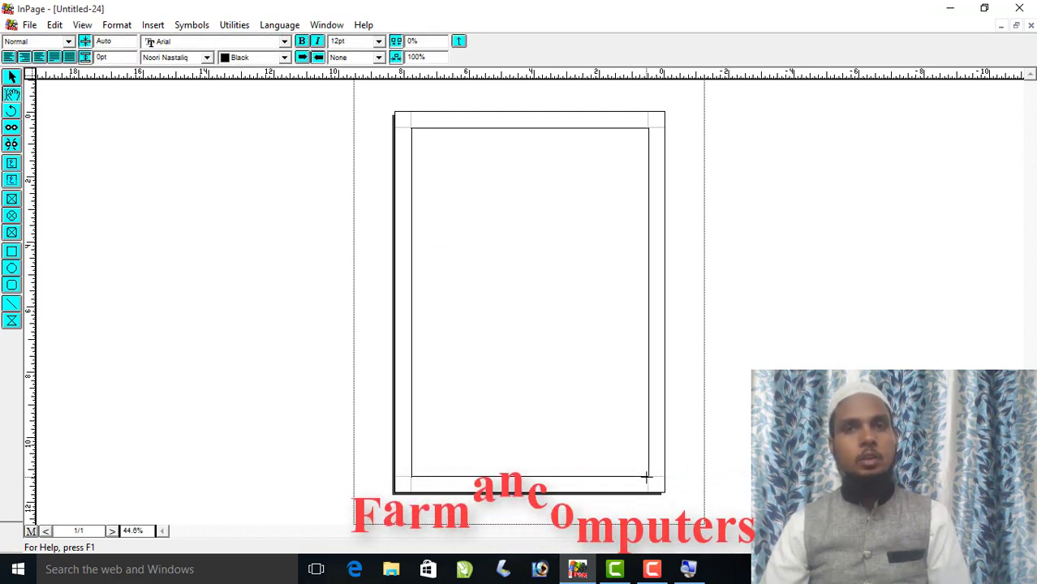
# Step: Close the document with the hand-drawn text box without saving it
pyautogui.click(1031, 26)
pyautogui.click(532, 315)
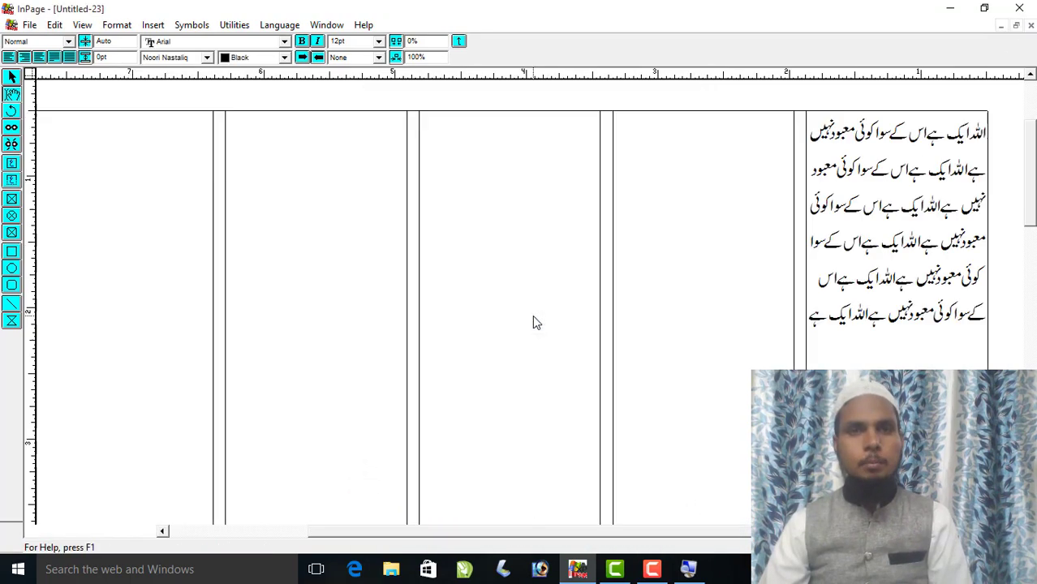
pyautogui.click(30, 25)
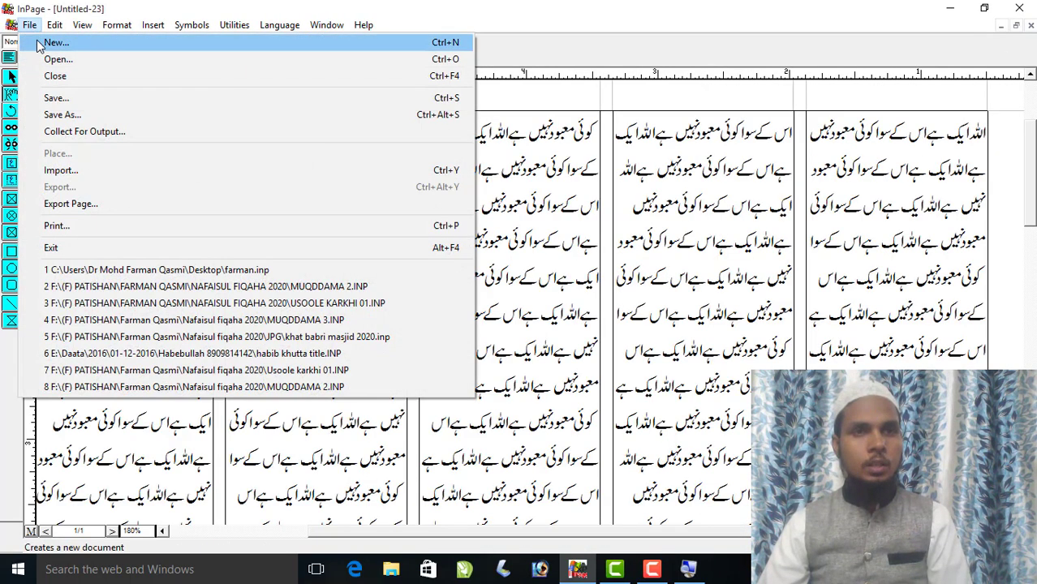
pyautogui.click(39, 38)
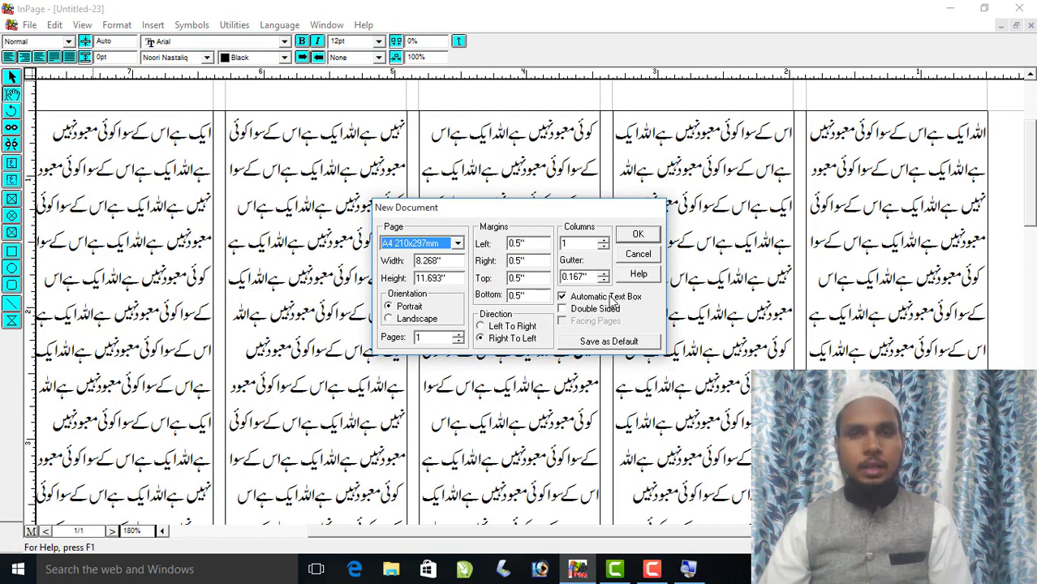
pyautogui.click(566, 308)
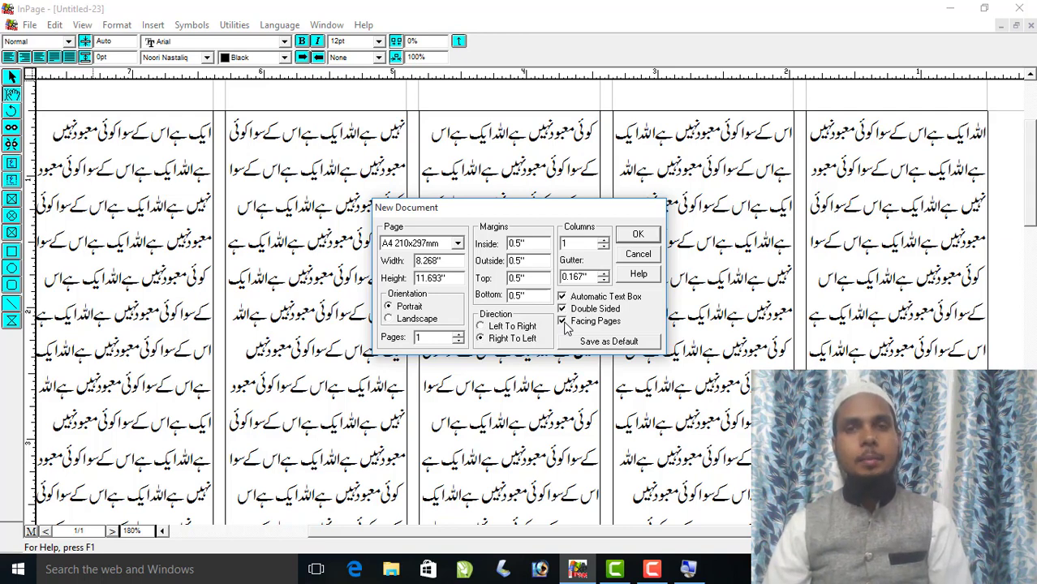
pyautogui.click(637, 254)
pyautogui.hotkey('ctrl', '0')
pyautogui.rightClick(490, 129)
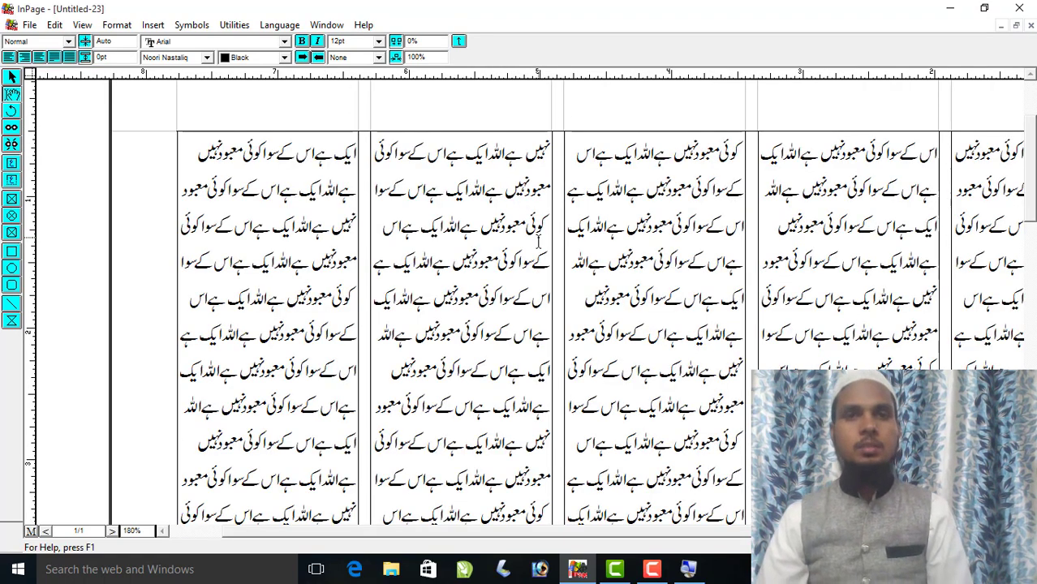
# Step: Create a one-column A4 portrait document running right to left, with automatic text box, double sided and facing pages turned on
pyautogui.click(30, 24)
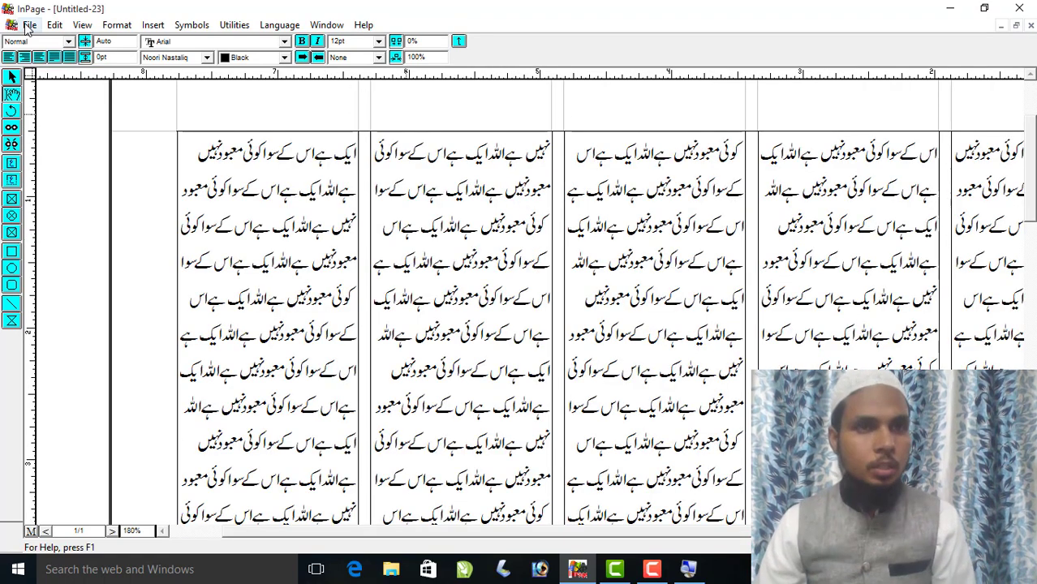
pyautogui.click(46, 39)
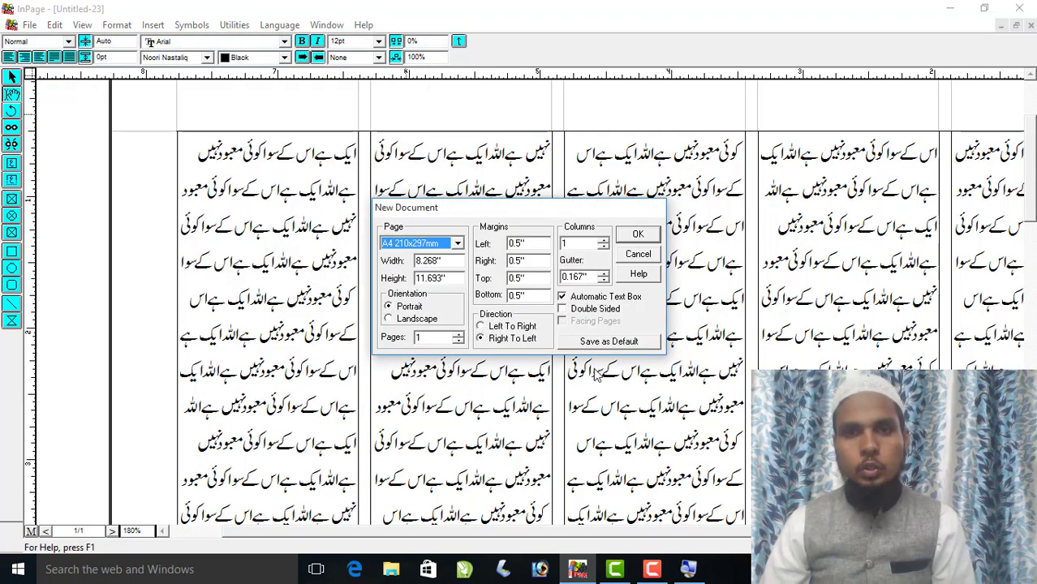
pyautogui.click(577, 312)
pyautogui.click(569, 325)
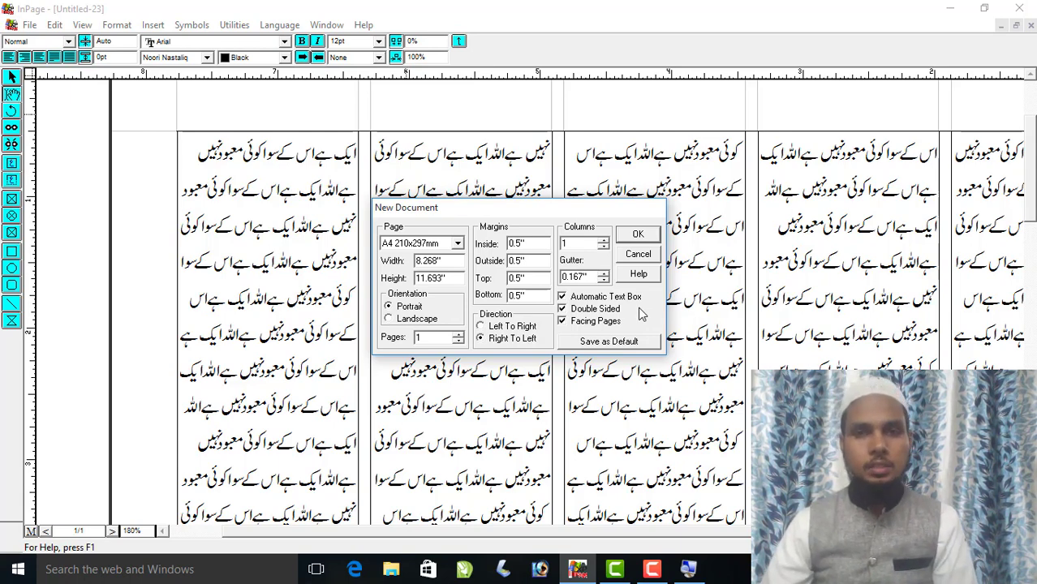
pyautogui.click(638, 234)
pyautogui.keyDown('ctrl'); pyautogui.keyDown('alt'); pyautogui.click(610, 222); pyautogui.keyUp('alt'); pyautogui.keyUp('ctrl')
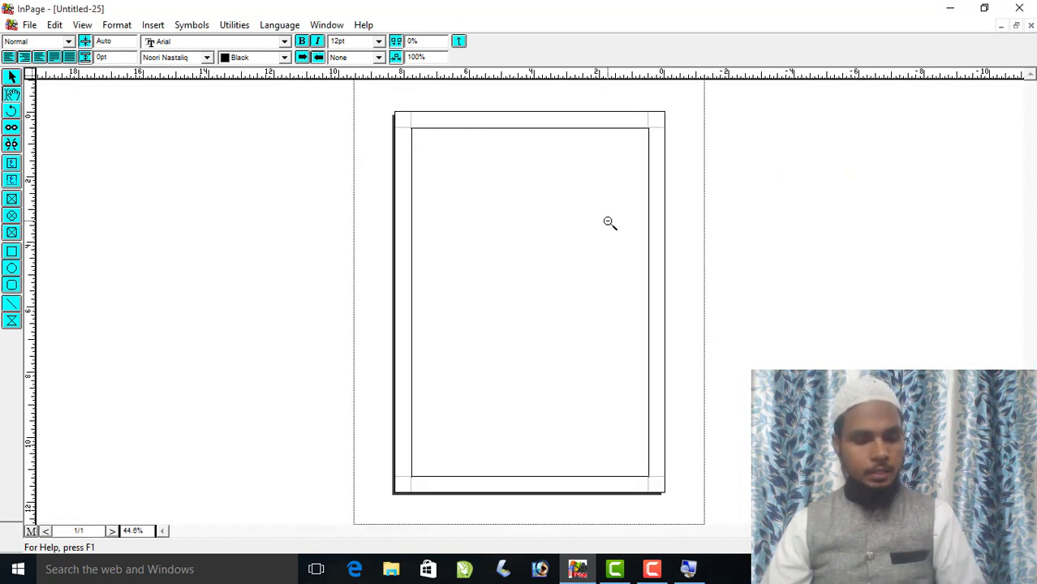
# Step: Fill the document with repeated copies of the Urdu text across 20 pages and show pages 2 and 3 as a facing spread
pyautogui.hotkey('ctrl', 'v')
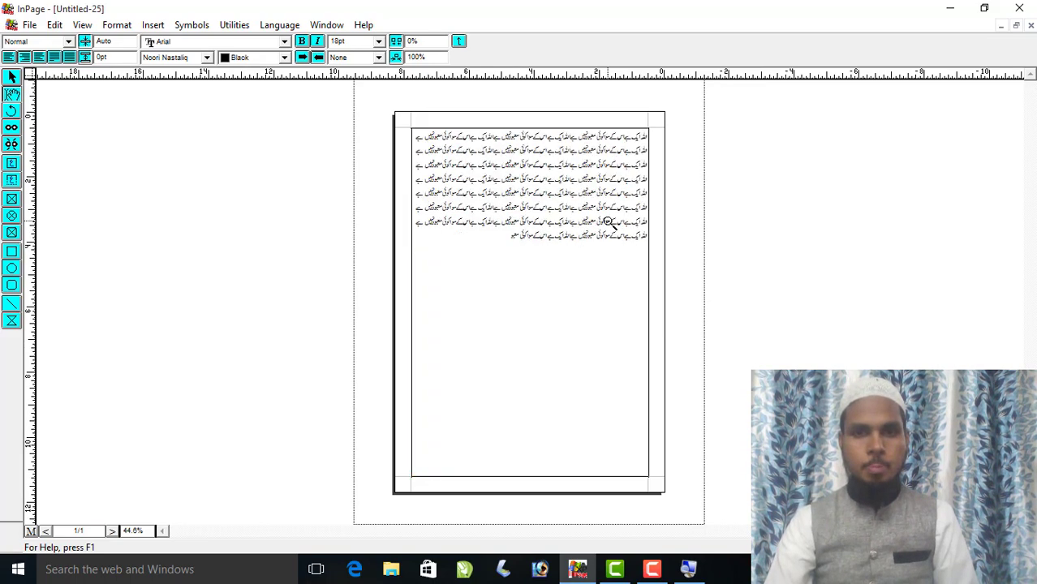
pyautogui.hotkey('ctrl', 'v')
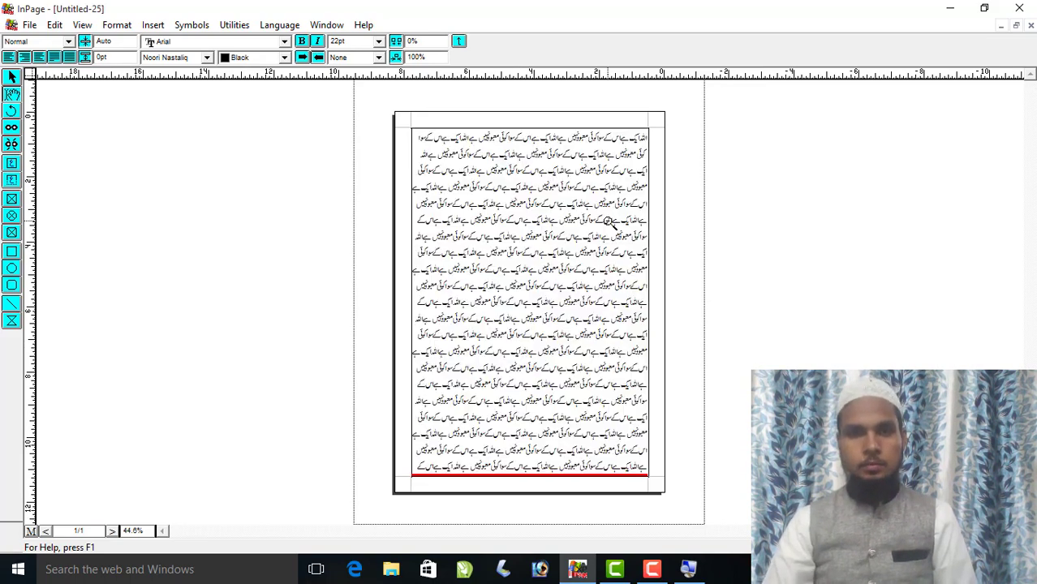
pyautogui.hotkey('ctrl', 'v')
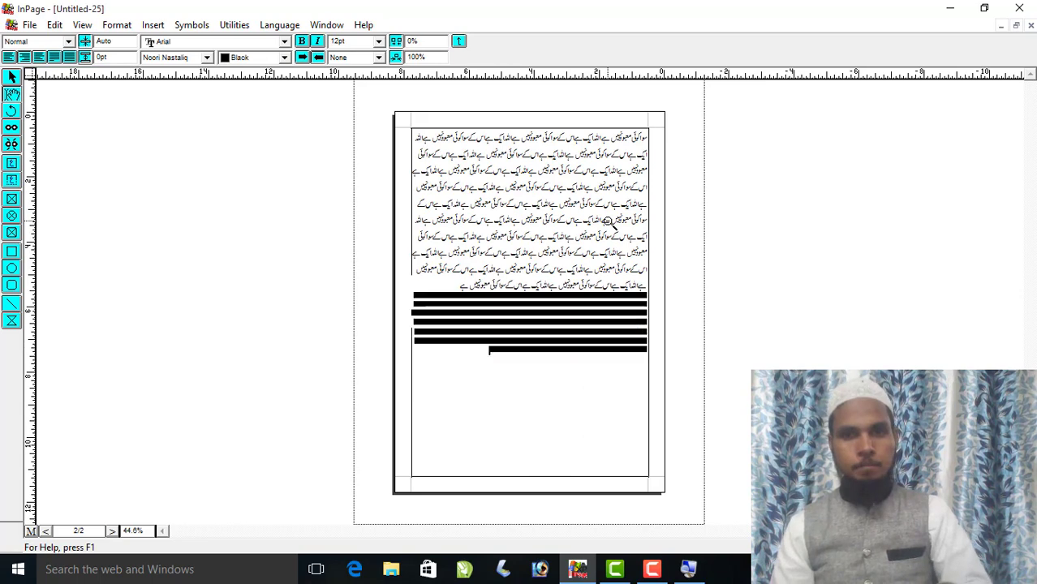
pyautogui.hotkey('ctrl', 'a')
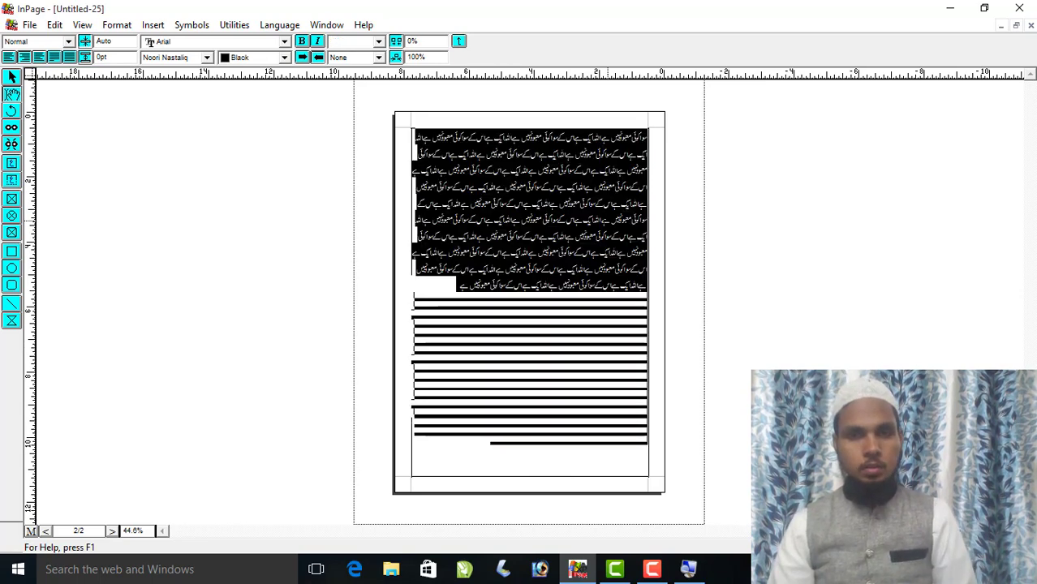
pyautogui.click(607, 220)
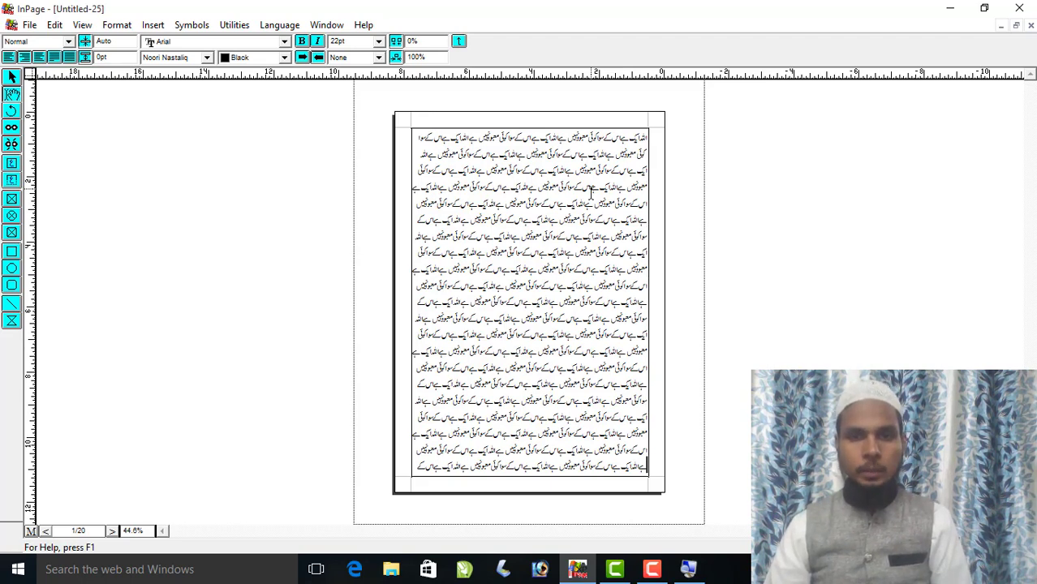
pyautogui.press('pagedown')
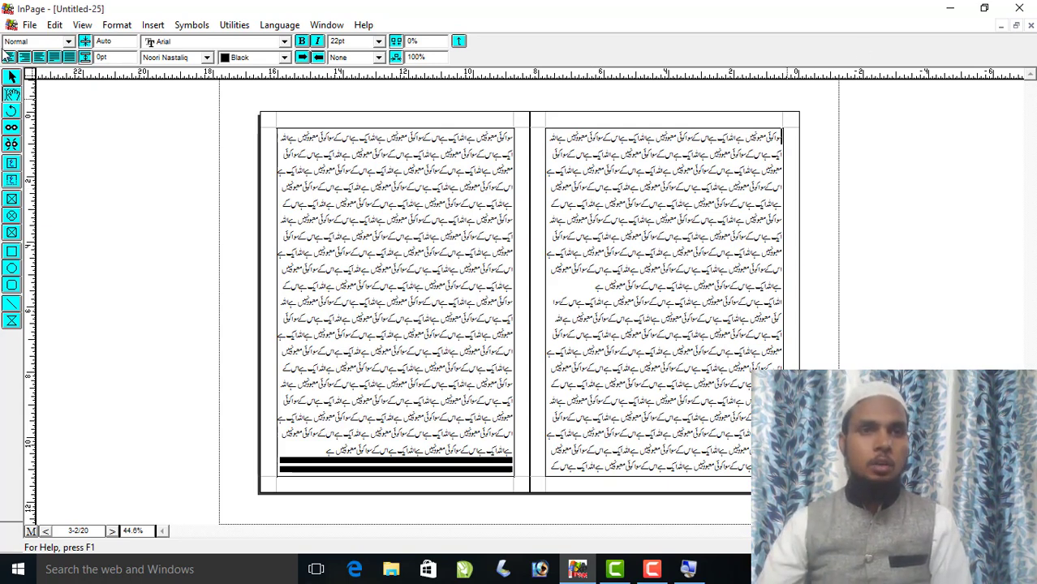
# Step: Close the facing-pages document and the five-column narrow-gutter document without saving either of them
pyautogui.click(29, 25)
pyautogui.click(55, 41)
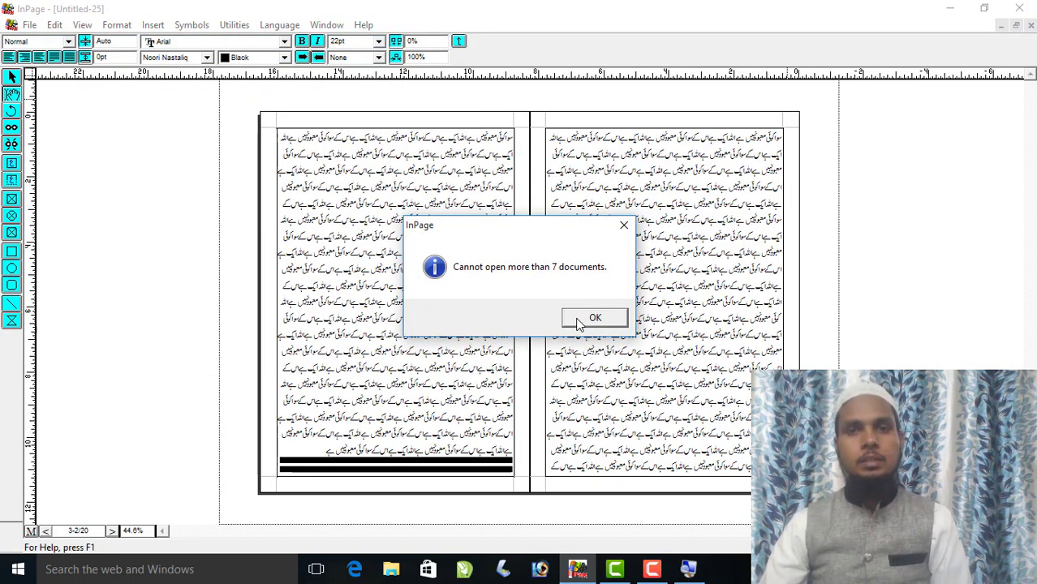
pyautogui.click(623, 225)
pyautogui.click(1030, 26)
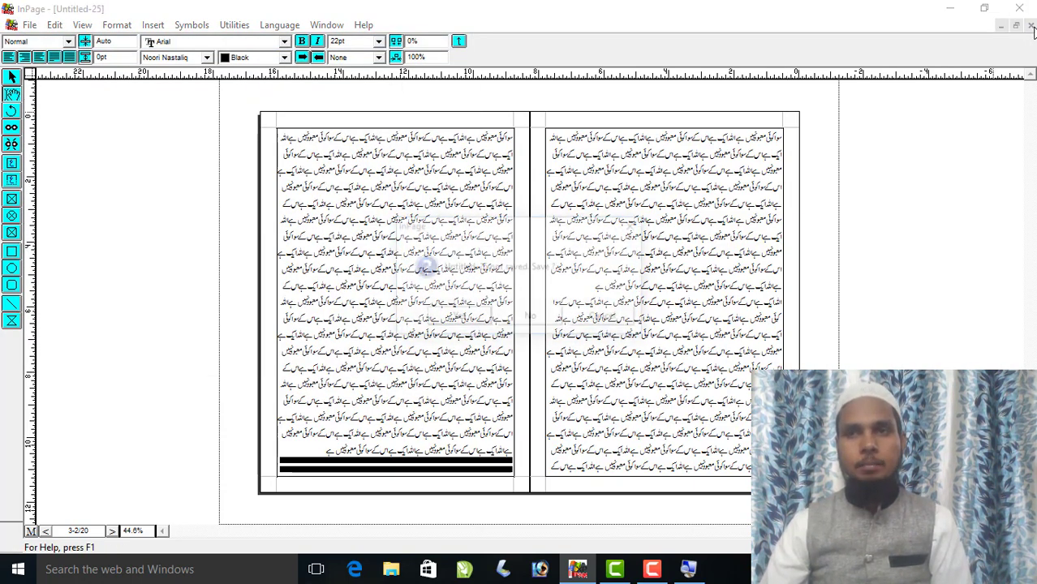
pyautogui.click(532, 316)
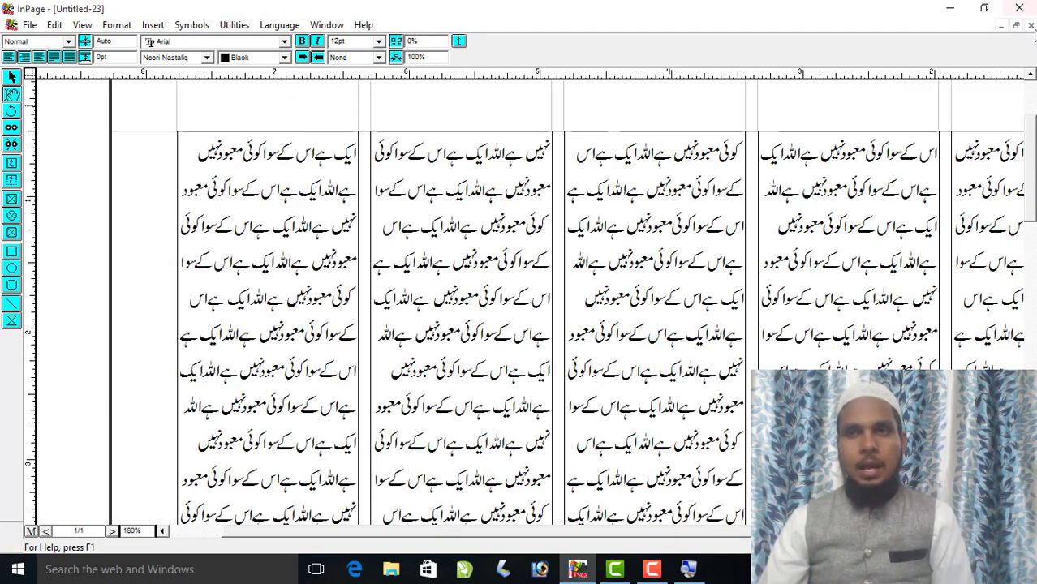
pyautogui.click(1031, 25)
pyautogui.click(530, 317)
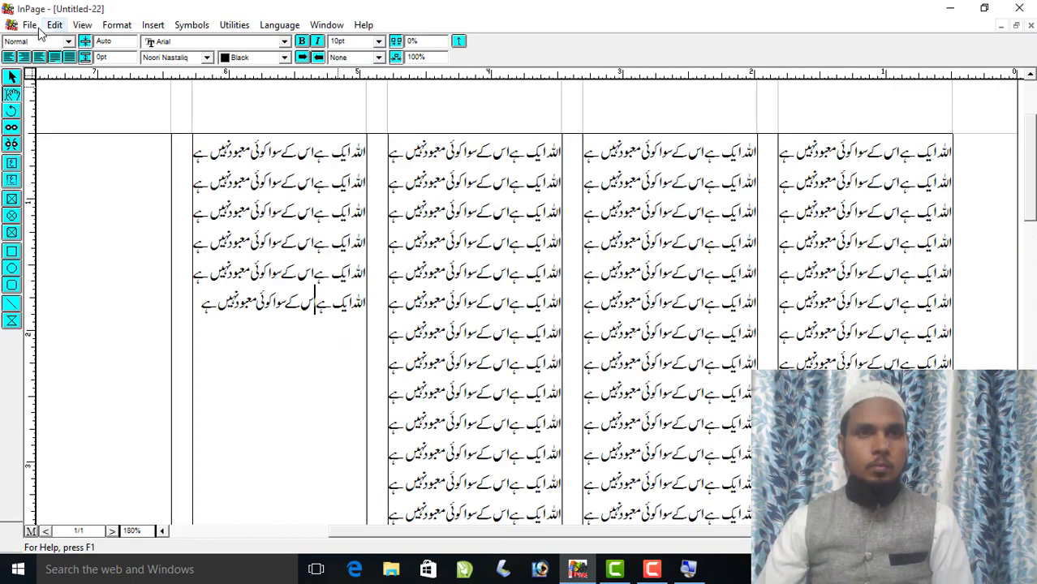
pyautogui.click(30, 24)
pyautogui.click(49, 39)
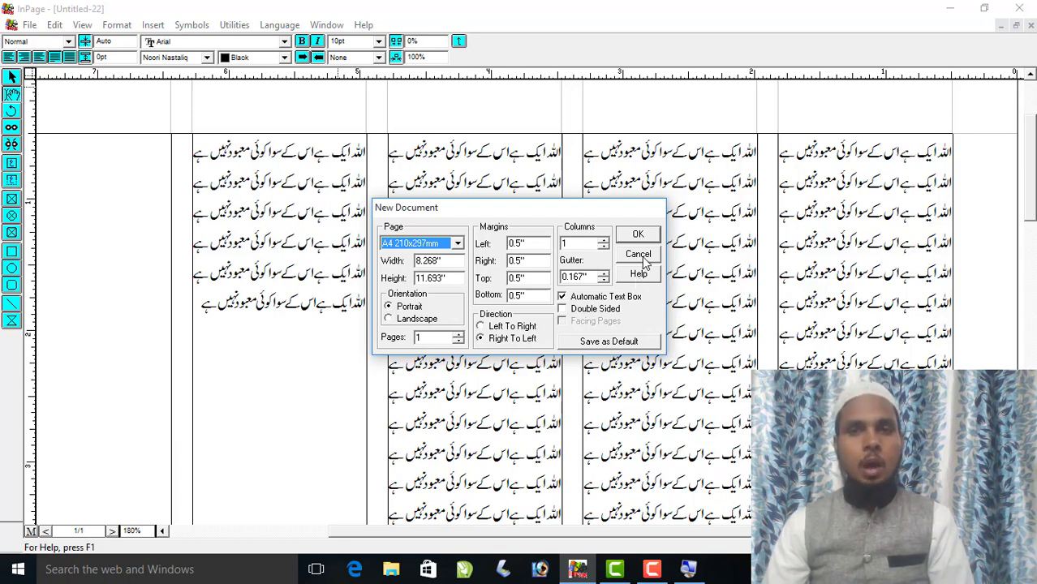
pyautogui.click(637, 254)
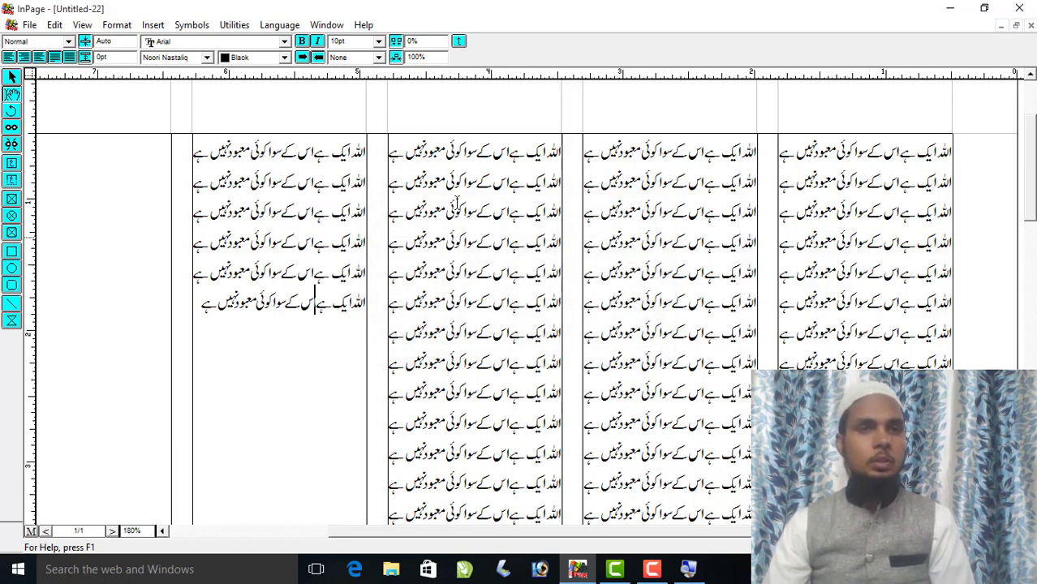
# Step: Open the existing document MUQDDAMA 2 from the Nafaisul fiqaha 2020 folder on drive F
pyautogui.click(30, 24)
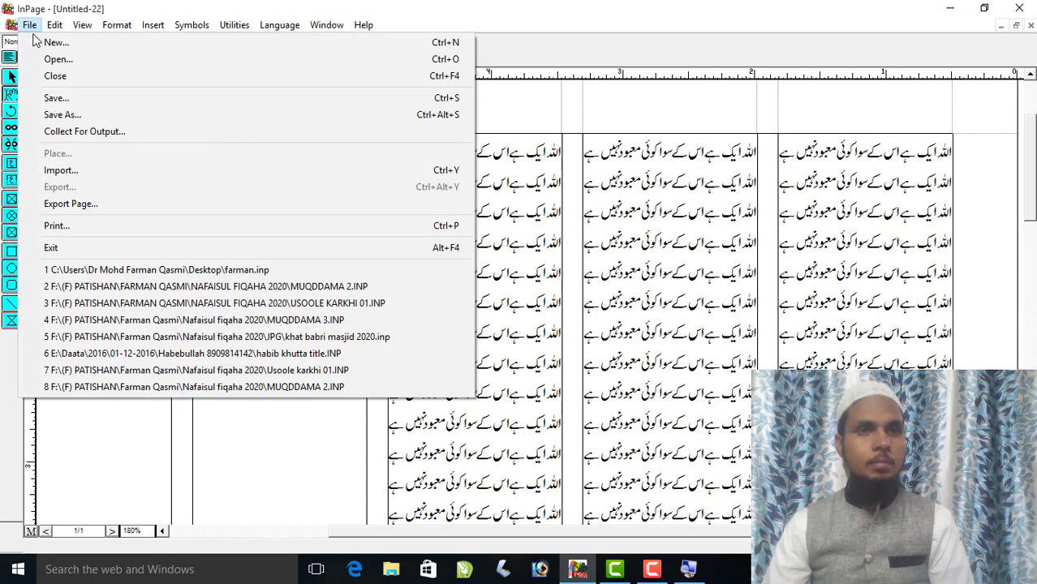
pyautogui.click(73, 59)
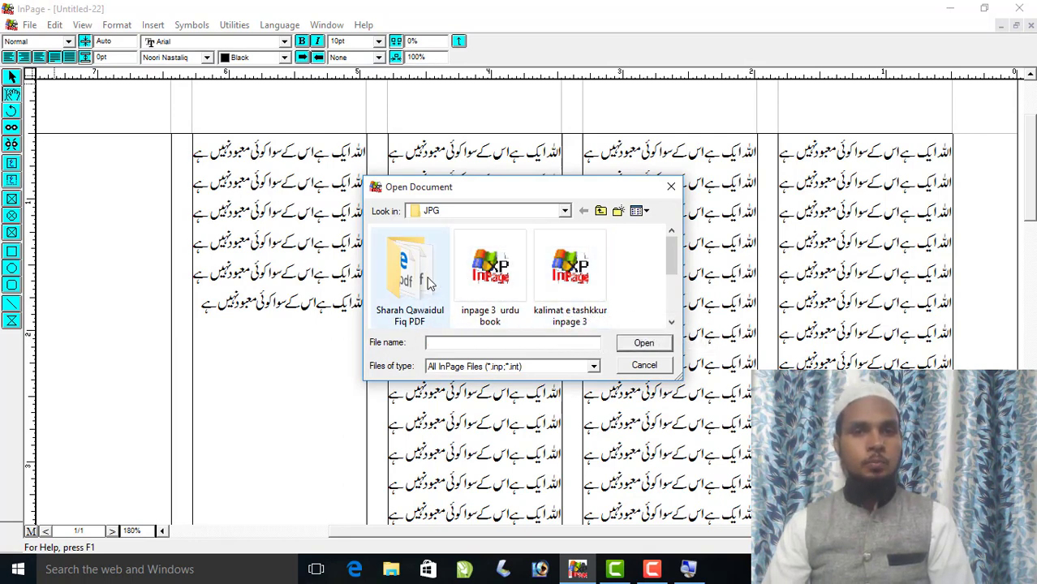
pyautogui.click(460, 212)
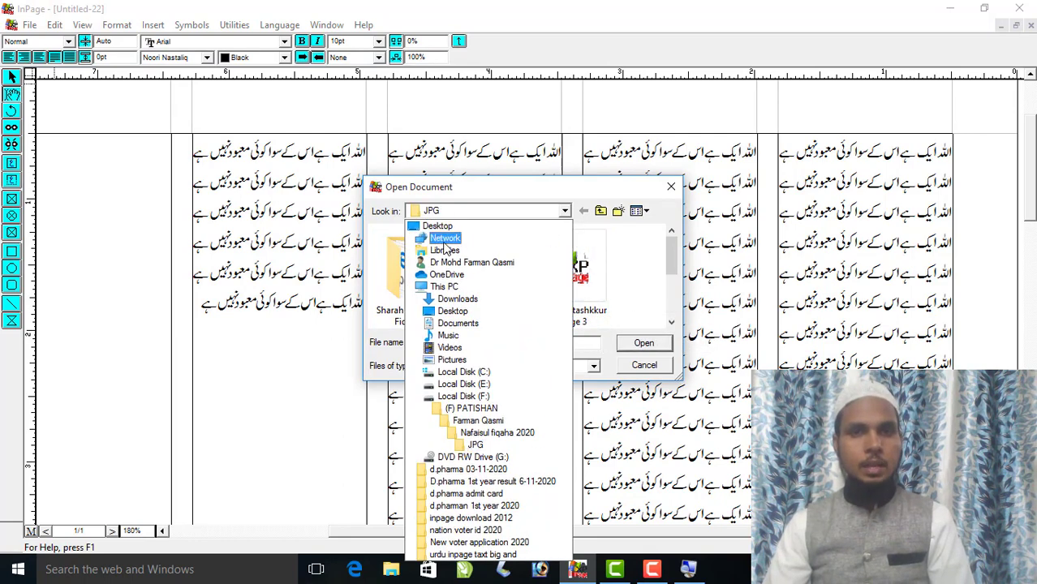
pyautogui.click(487, 411)
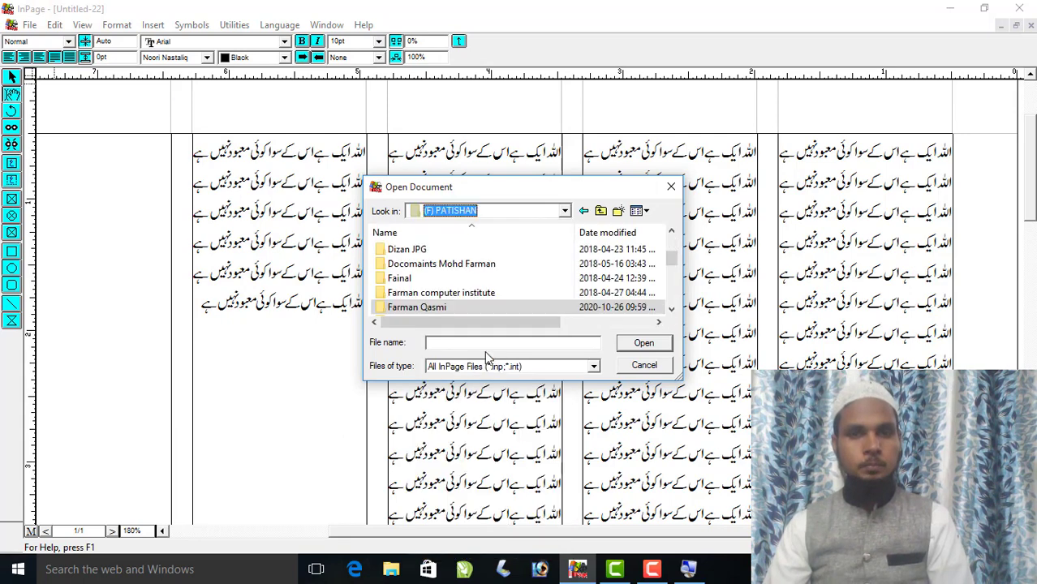
pyautogui.doubleClick(449, 306)
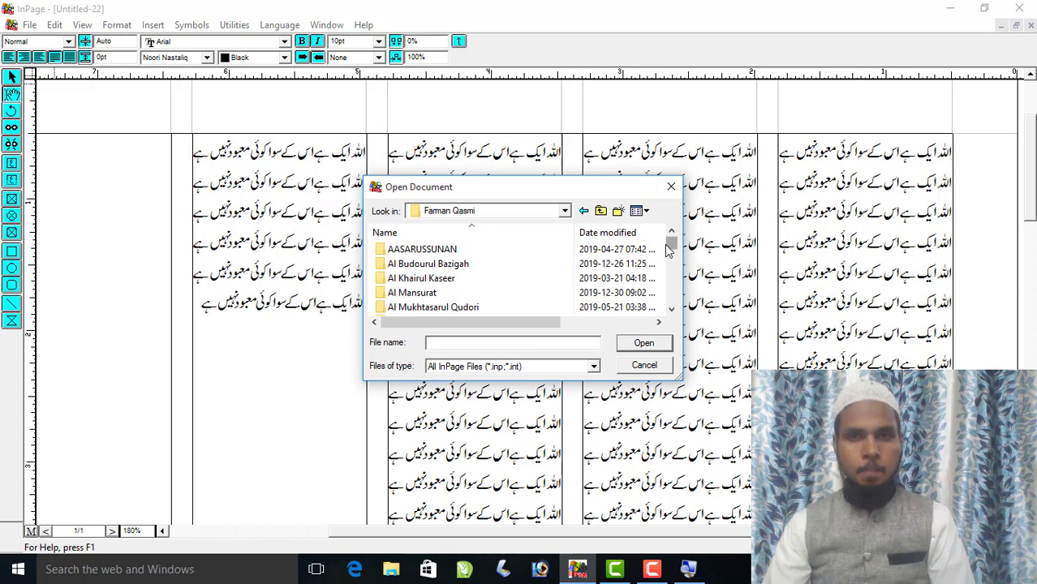
pyautogui.moveTo(672, 244)
pyautogui.mouseDown()
pyautogui.moveTo(672, 276)
pyautogui.moveTo(672, 263)
pyautogui.mouseUp()
pyautogui.doubleClick(461, 293)
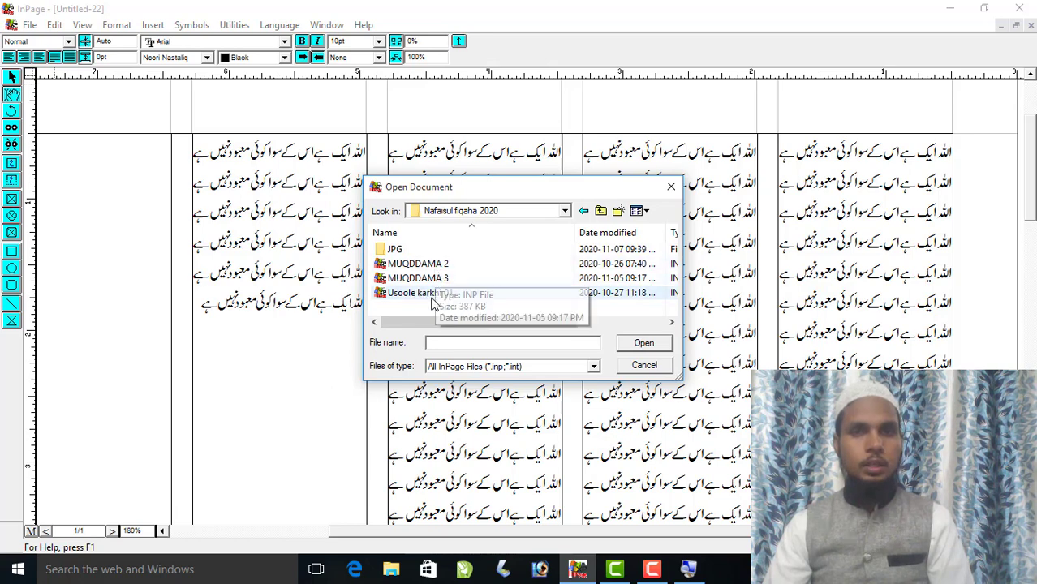
pyautogui.click(432, 294)
pyautogui.click(432, 264)
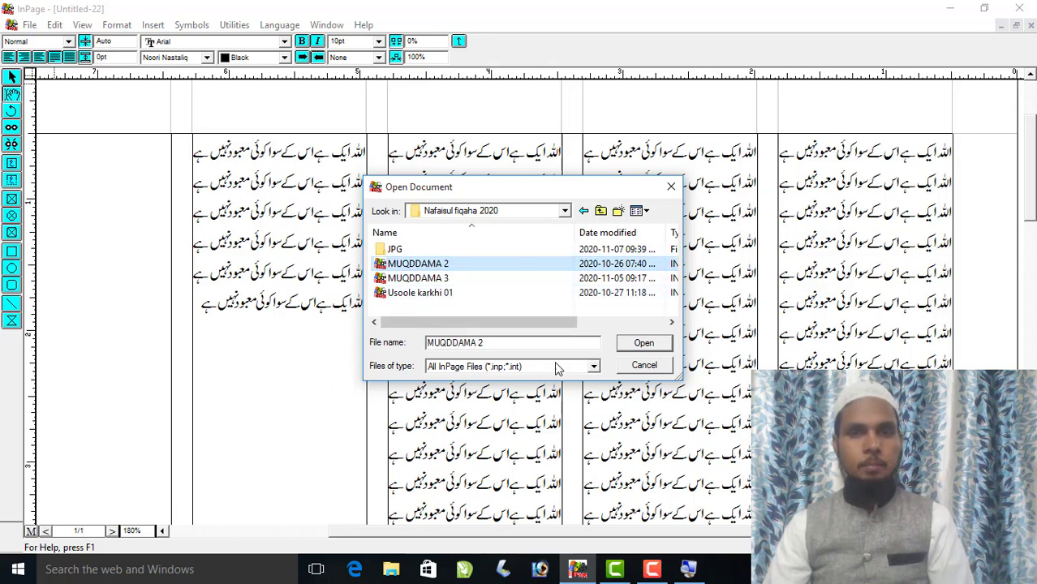
pyautogui.click(642, 343)
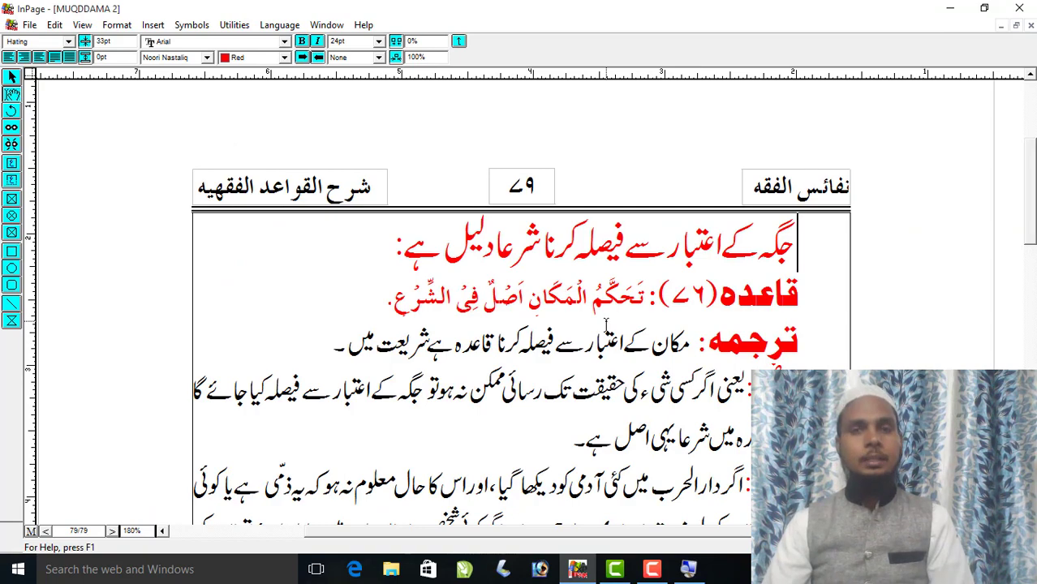
# Step: Try to open the InPage document stored on the desktop by dropping it onto the program window
pyautogui.click(951, 12)
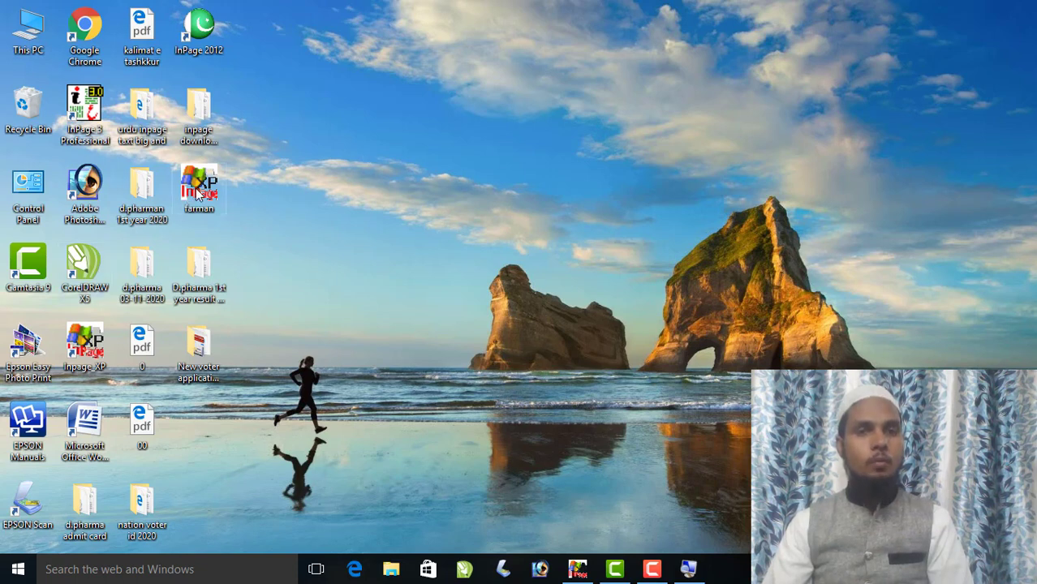
pyautogui.moveTo(215, 201)
pyautogui.mouseDown()
pyautogui.moveTo(544, 357)
pyautogui.moveTo(617, 501)
pyautogui.moveTo(596, 536)
pyautogui.moveTo(574, 471)
pyautogui.moveTo(585, 574)
pyautogui.moveTo(811, 495)
pyautogui.moveTo(1002, 377)
pyautogui.moveTo(1021, 337)
pyautogui.moveTo(964, 316)
pyautogui.mouseUp()
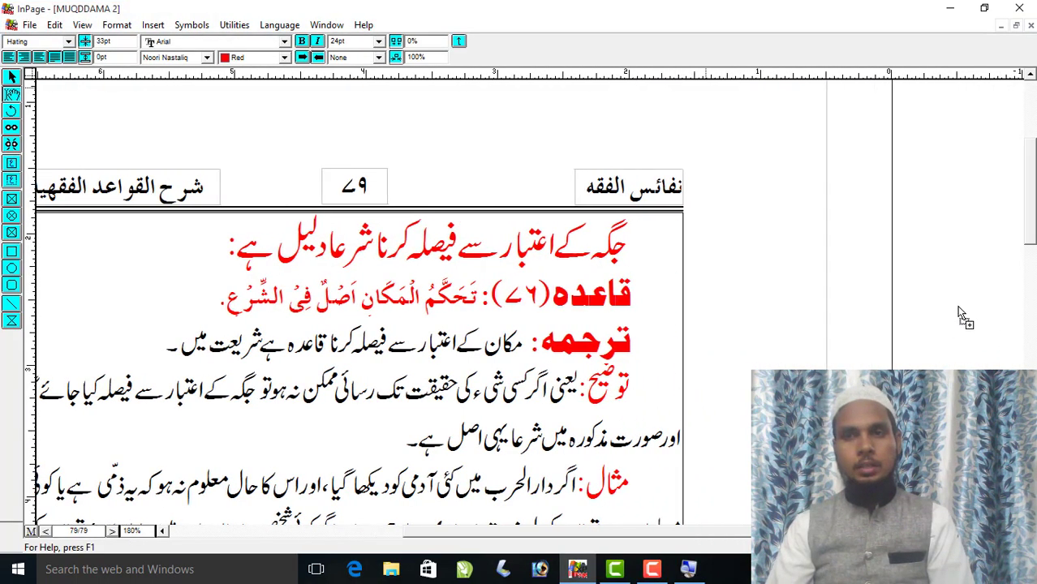
pyautogui.click(596, 319)
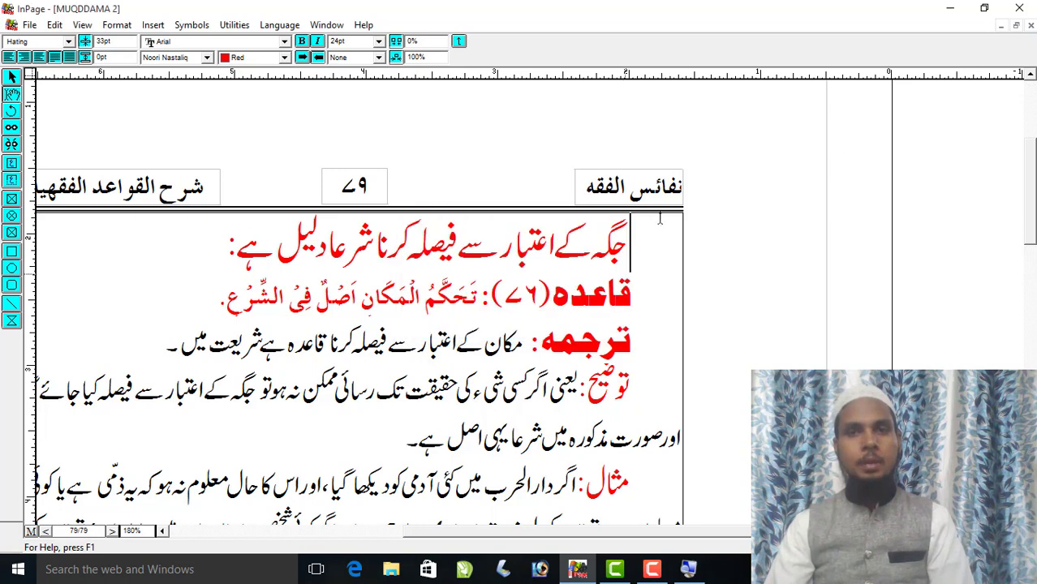
# Step: Close MUQDDAMA 2, and close the remaining multi-column Urdu document and the blank document behind it without saving
pyautogui.click(1030, 25)
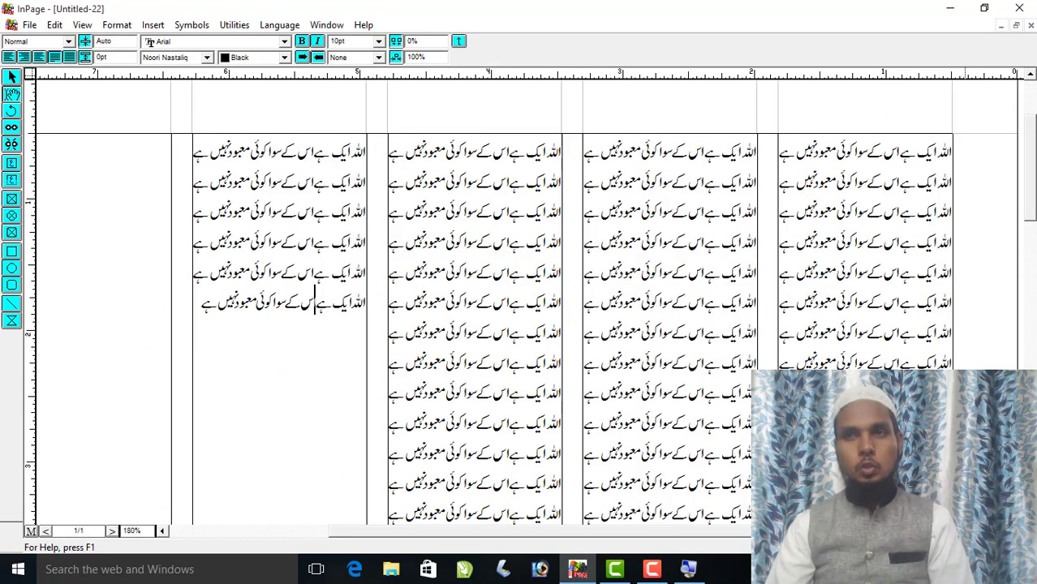
pyautogui.click(1031, 25)
pyautogui.click(530, 317)
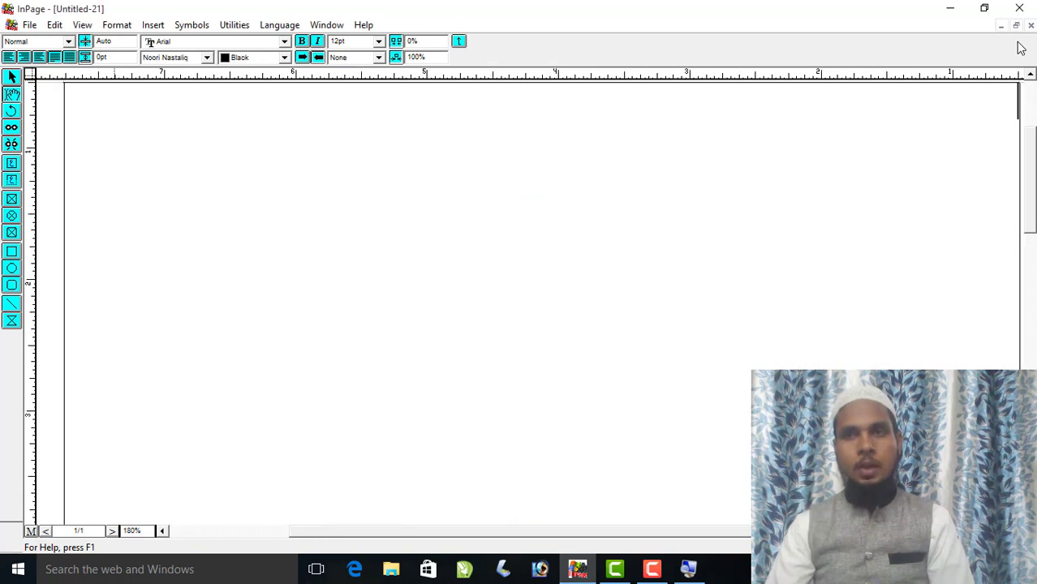
pyautogui.click(1030, 25)
pyautogui.click(515, 318)
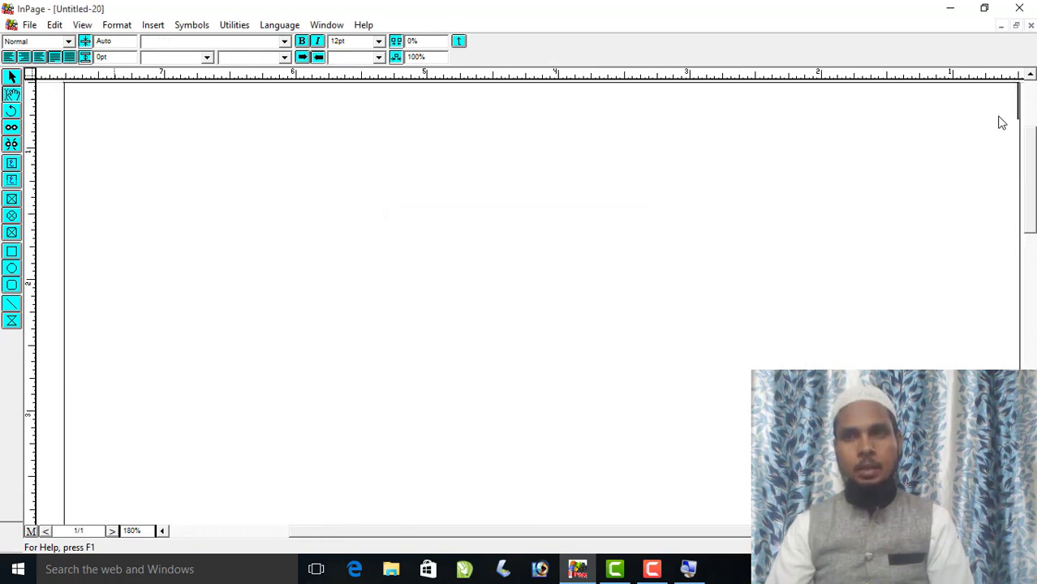
# Step: Close the two remaining untitled documents and open the InPage document stored on the desktop
pyautogui.click(1031, 25)
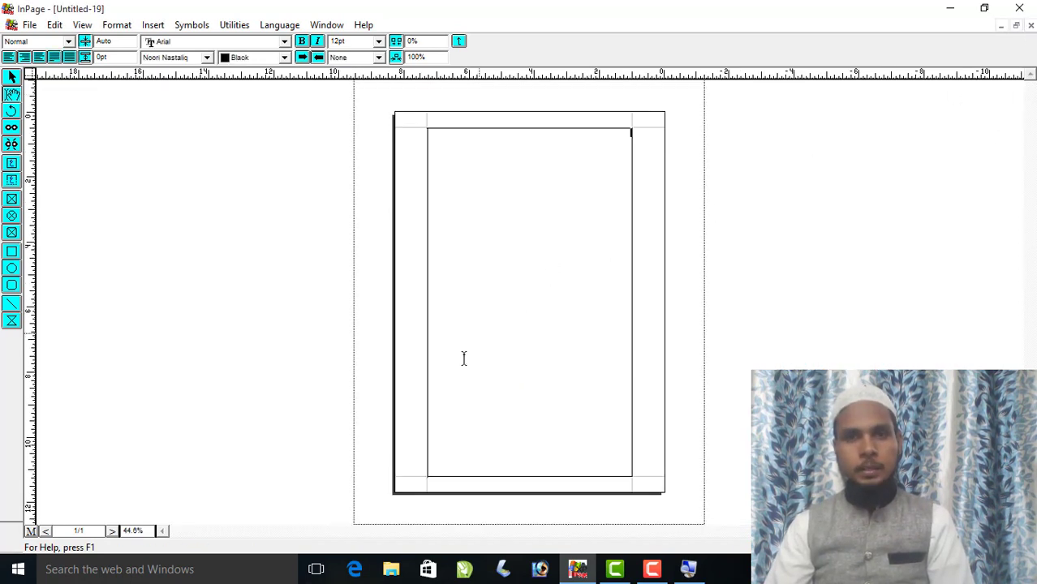
pyautogui.click(1031, 26)
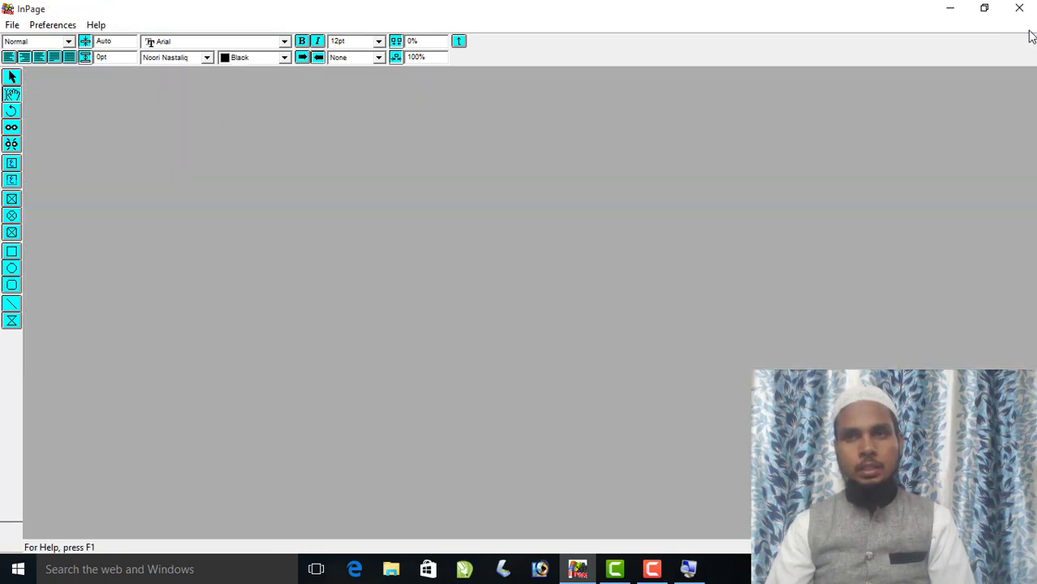
pyautogui.click(947, 8)
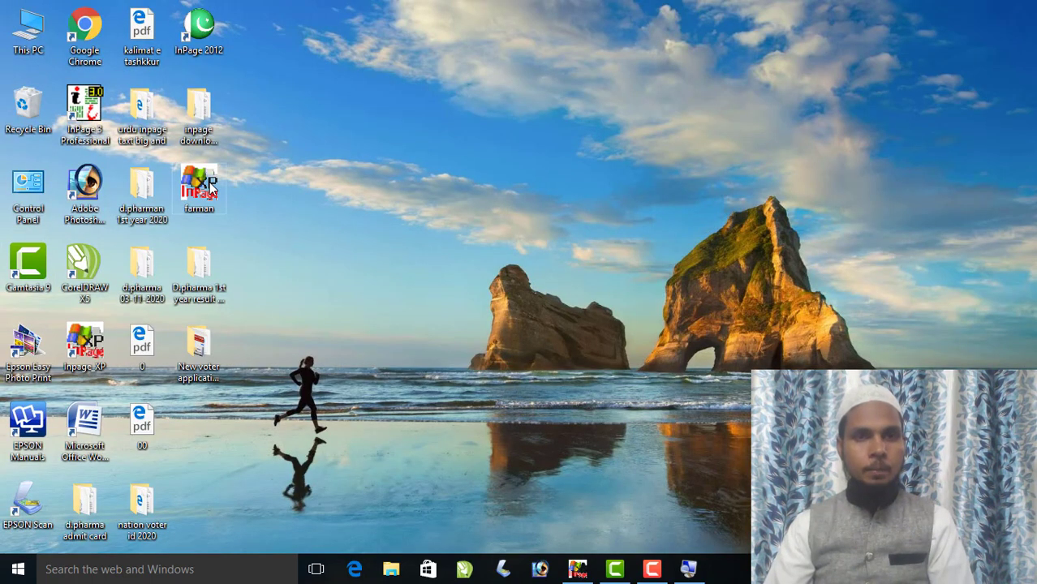
pyautogui.moveTo(210, 187); pyautogui.dragTo(592, 558)
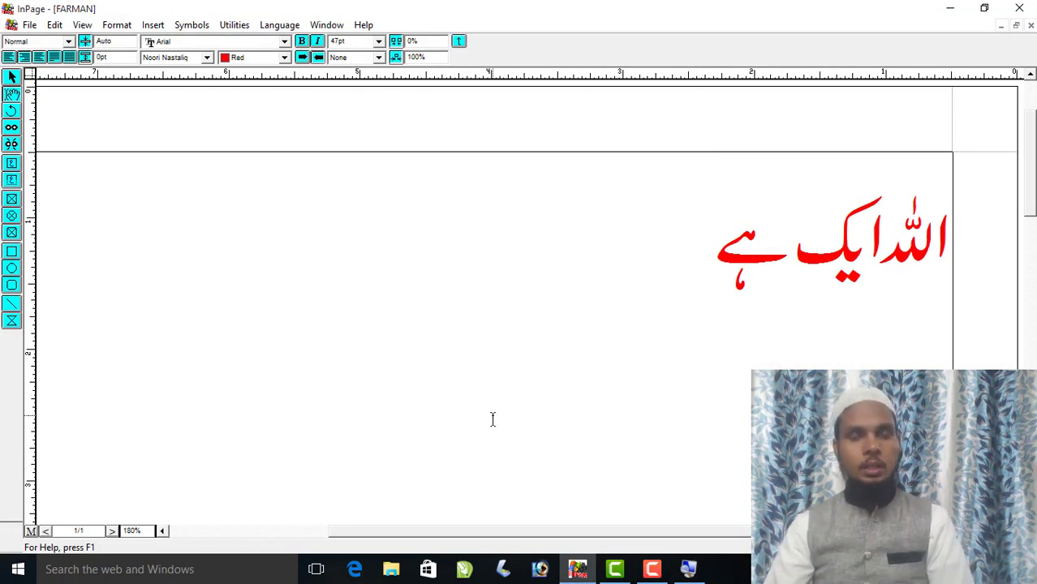
# Step: Close the document opened from the desktop while keeping InPage running
pyautogui.click(27, 26)
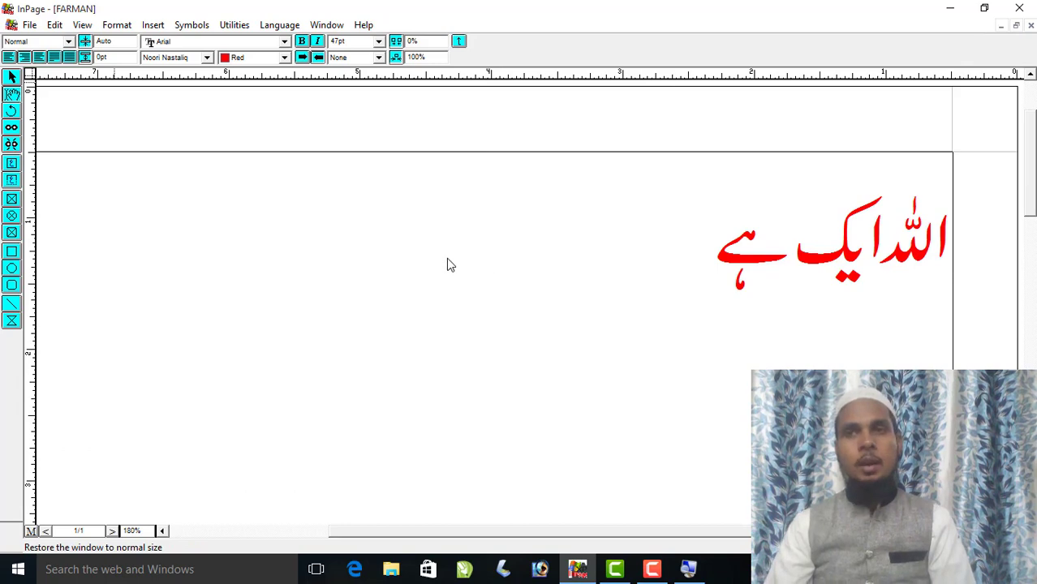
pyautogui.click(30, 21)
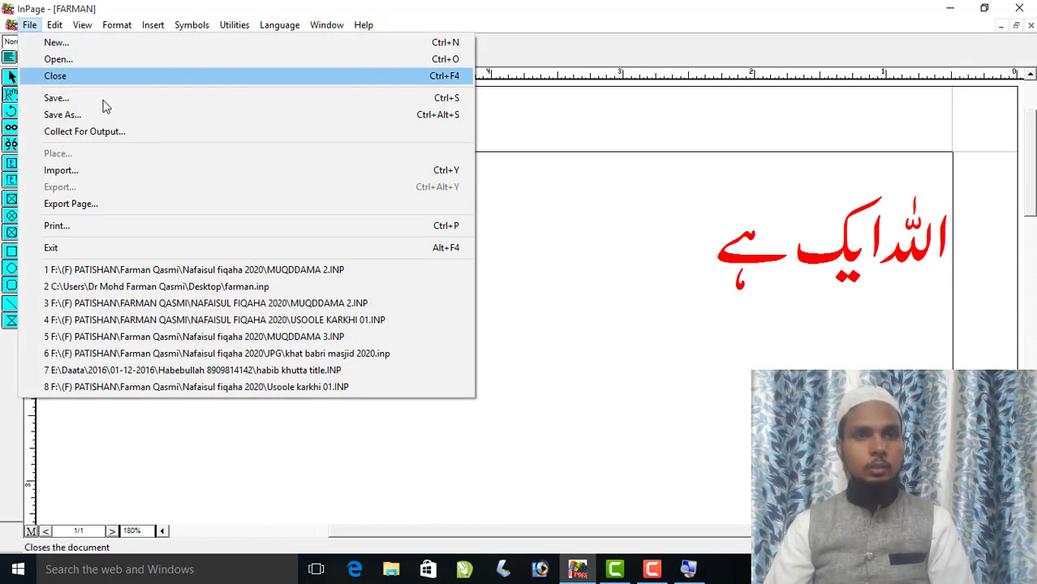
pyautogui.click(458, 76)
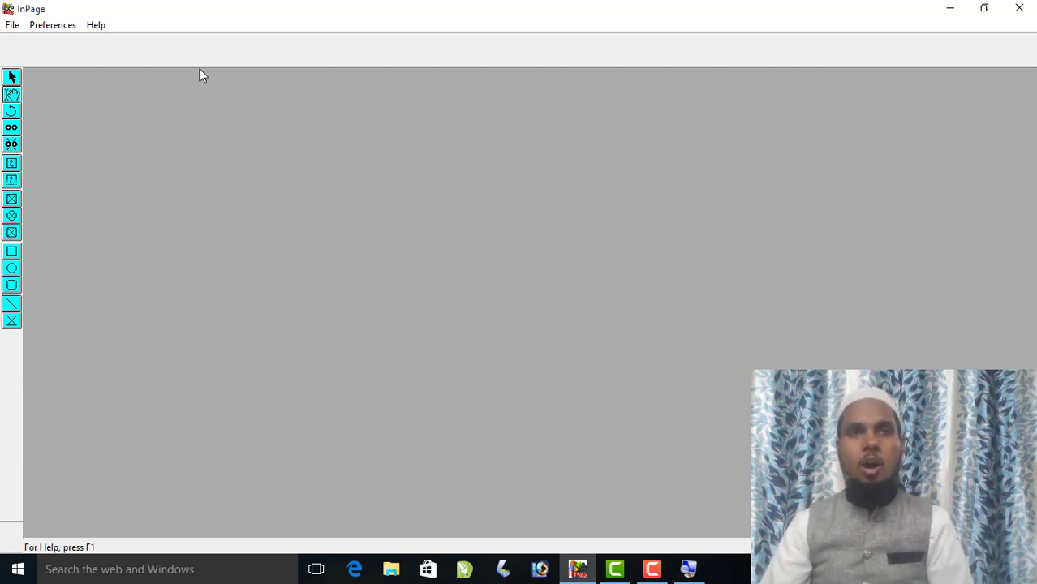
# Step: Create a new one-page A4 portrait document with one column, right-to-left direction and an automatic text box
pyautogui.click(12, 25)
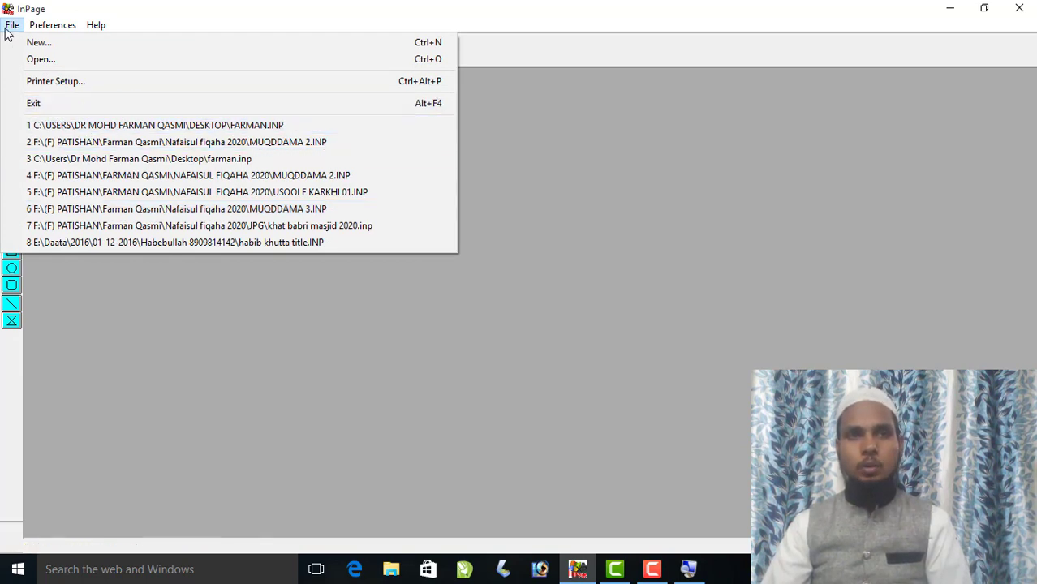
pyautogui.click(39, 43)
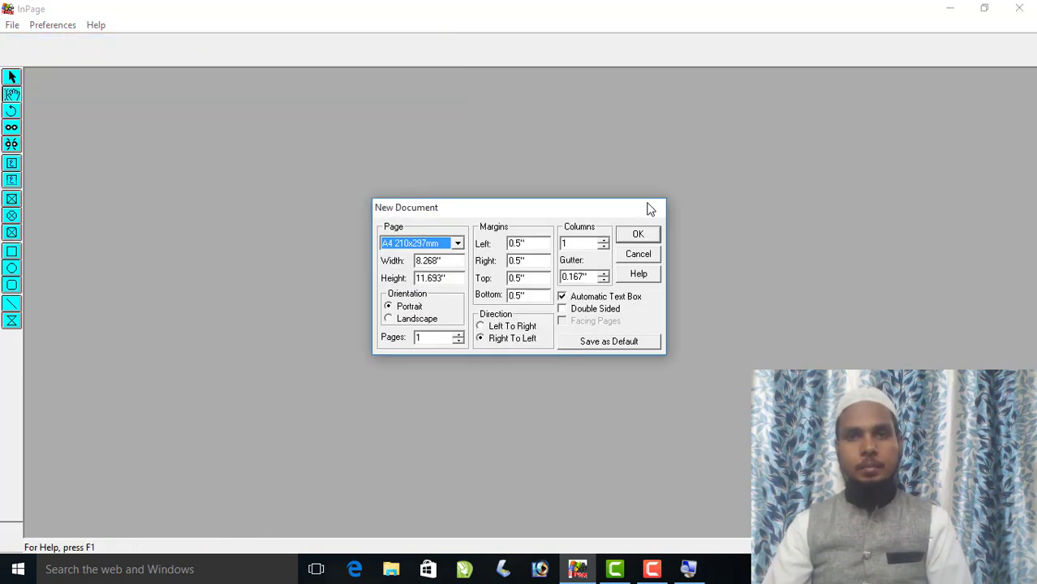
pyautogui.click(640, 236)
pyautogui.click(29, 25)
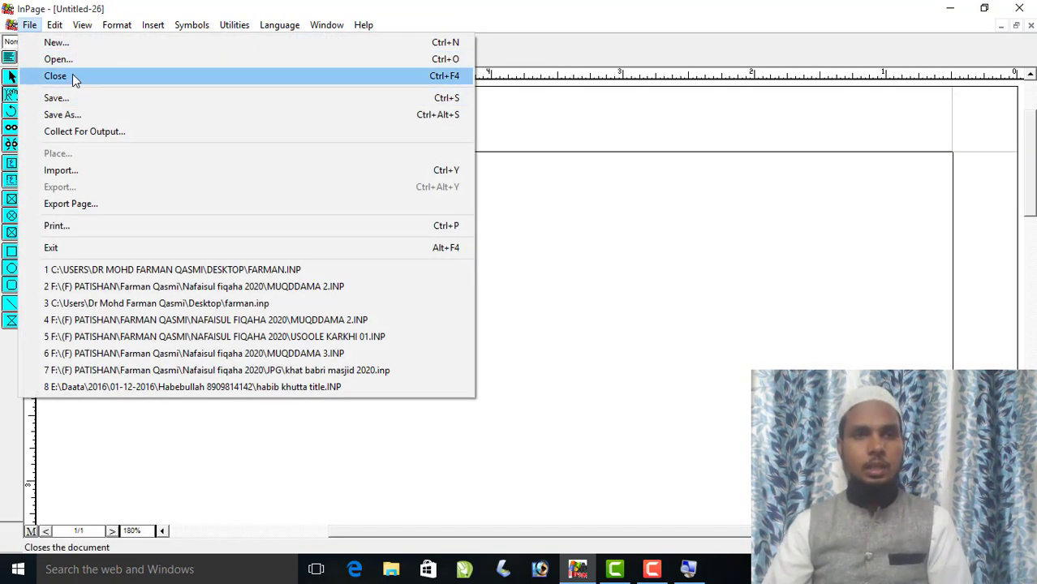
pyautogui.click(705, 331)
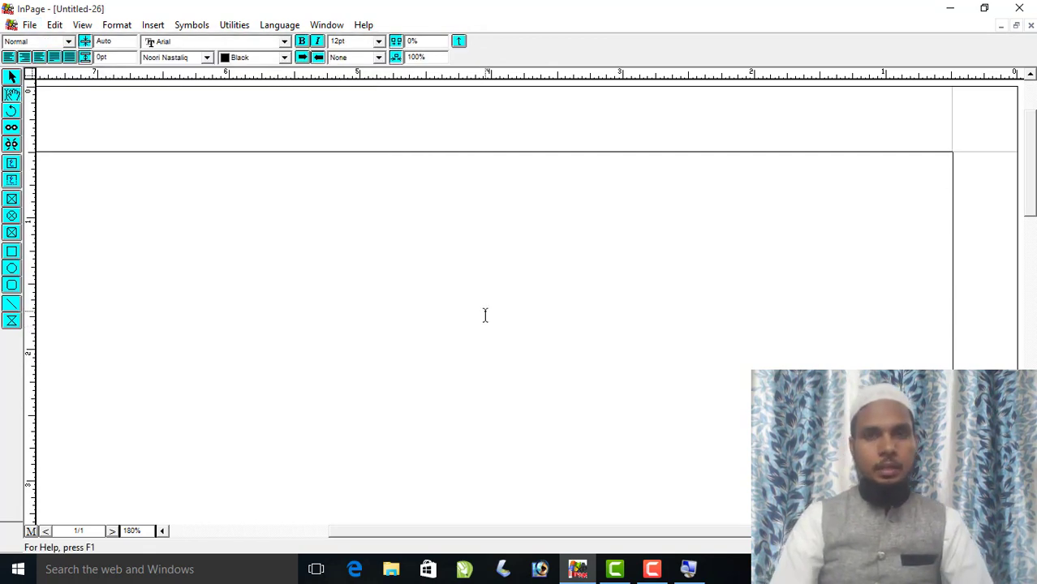
# Step: Enter the Urdu text "اللہ ایک ہے" in the text box and enlarge all of it to 38 pt
pyautogui.write('اللہ ایک ہے')
pyautogui.hotkey('ctrl', 'a')
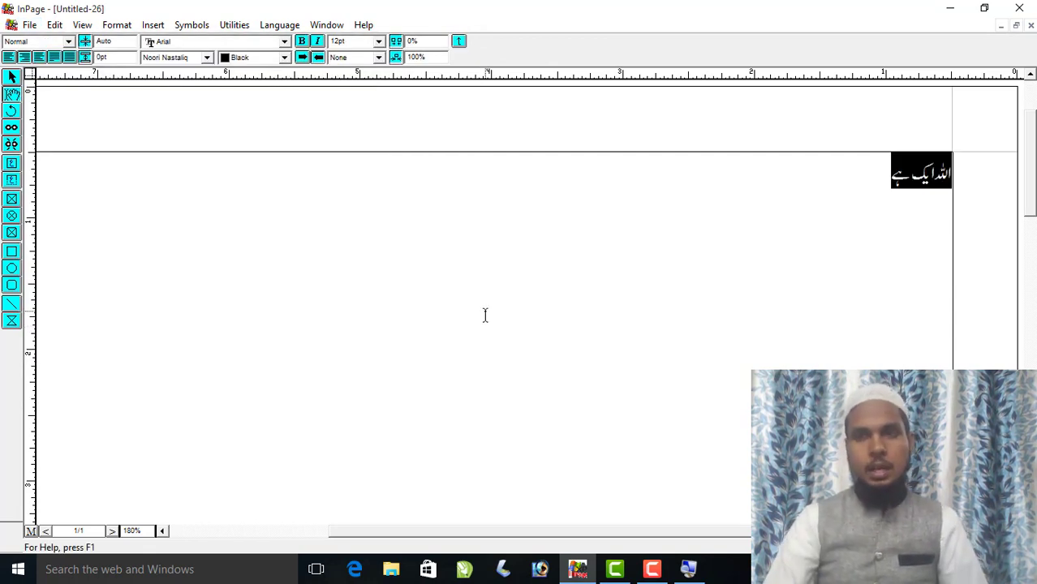
pyautogui.press('F12')
pyautogui.press('F12')
pyautogui.press('F12')
pyautogui.press('F12')
pyautogui.press('F12')
pyautogui.press('F12')
pyautogui.press('F12')
pyautogui.press('F12')
pyautogui.press('F12')
pyautogui.press('F12')
pyautogui.press('F12')
pyautogui.press('F12')
pyautogui.press('F12')
pyautogui.press('F12')
pyautogui.press('F12')
pyautogui.press('F12')
pyautogui.press('F12')
pyautogui.press('F12')
pyautogui.press('F12')
pyautogui.press('F12')
pyautogui.press('F12')
pyautogui.press('F12')
pyautogui.press('F12')
pyautogui.press('F12')
pyautogui.press('F12')
pyautogui.press('F12')
pyautogui.click(485, 316)
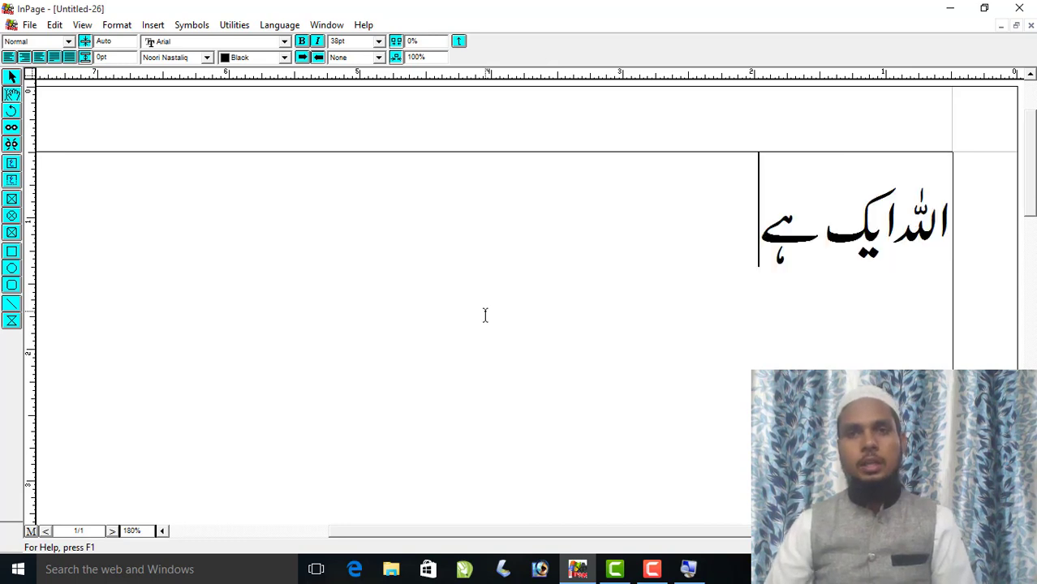
# Step: Colour the whole Urdu sentence red
pyautogui.hotkey('ctrl', 'a')
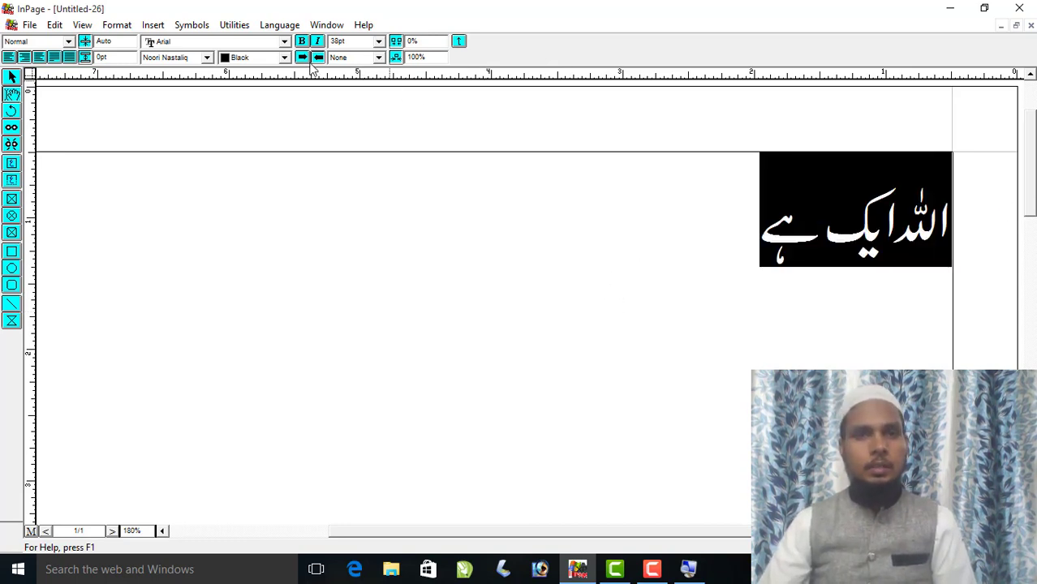
pyautogui.click(273, 58)
pyautogui.click(254, 98)
pyautogui.click(611, 256)
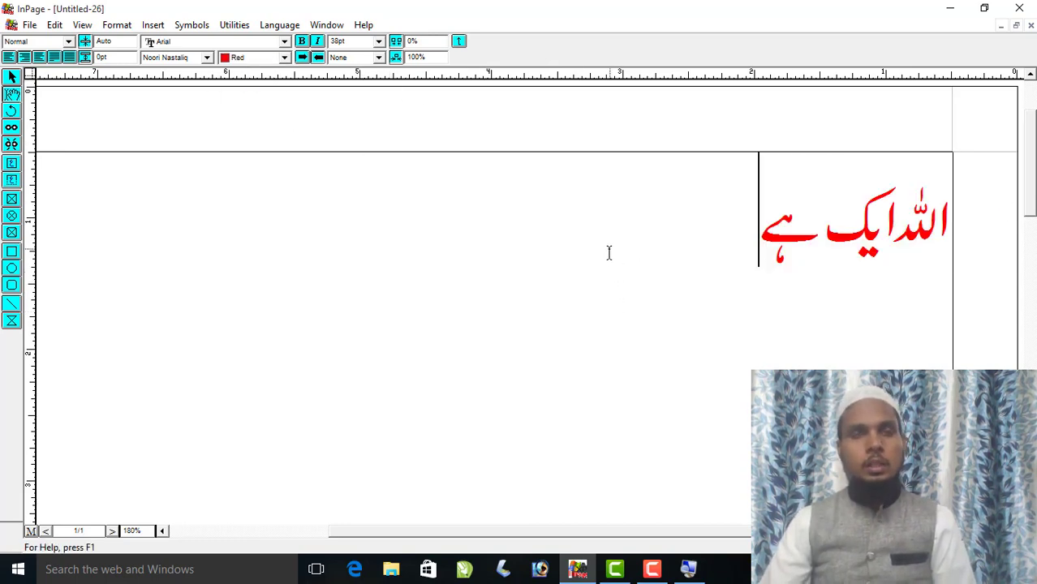
# Step: Save the document to the desktop as an InPage file named with the author's first name followed by 00
pyautogui.click(29, 25)
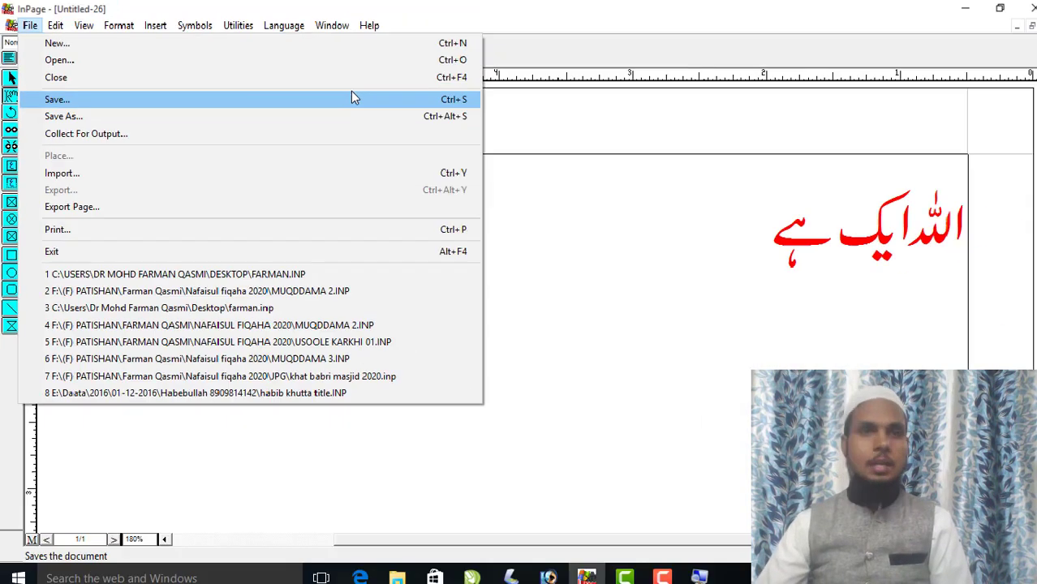
pyautogui.click(114, 99)
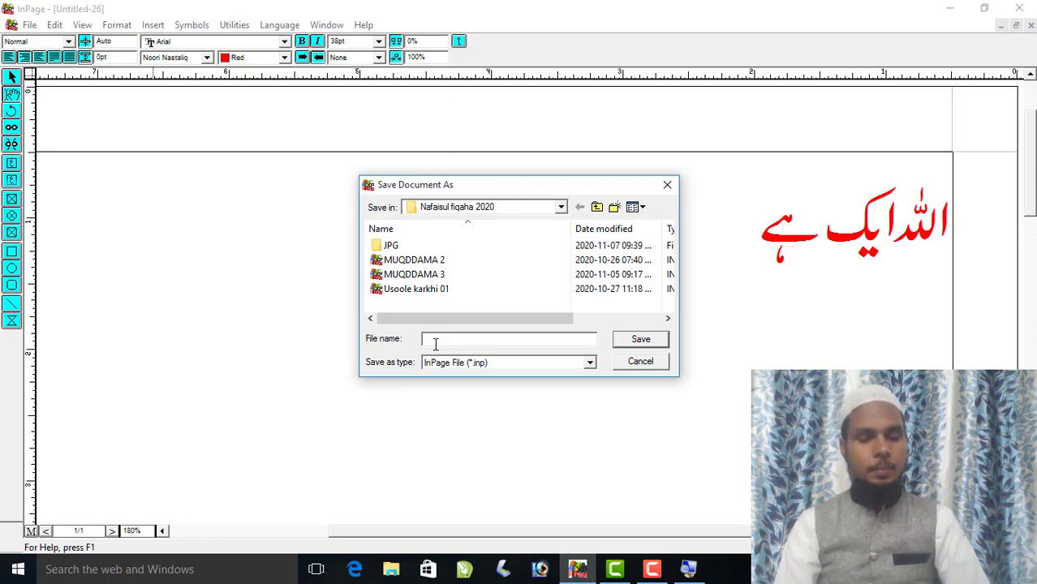
pyautogui.write('aramn')
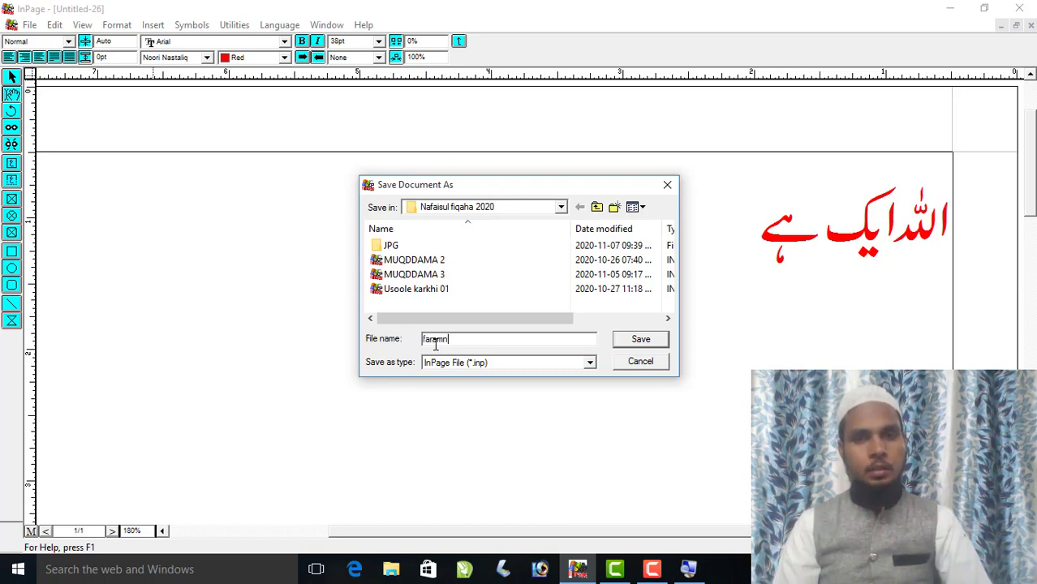
pyautogui.press('BackSpace')
pyautogui.press('BackSpace')
pyautogui.press('BackSpace')
pyautogui.press('BackSpace')
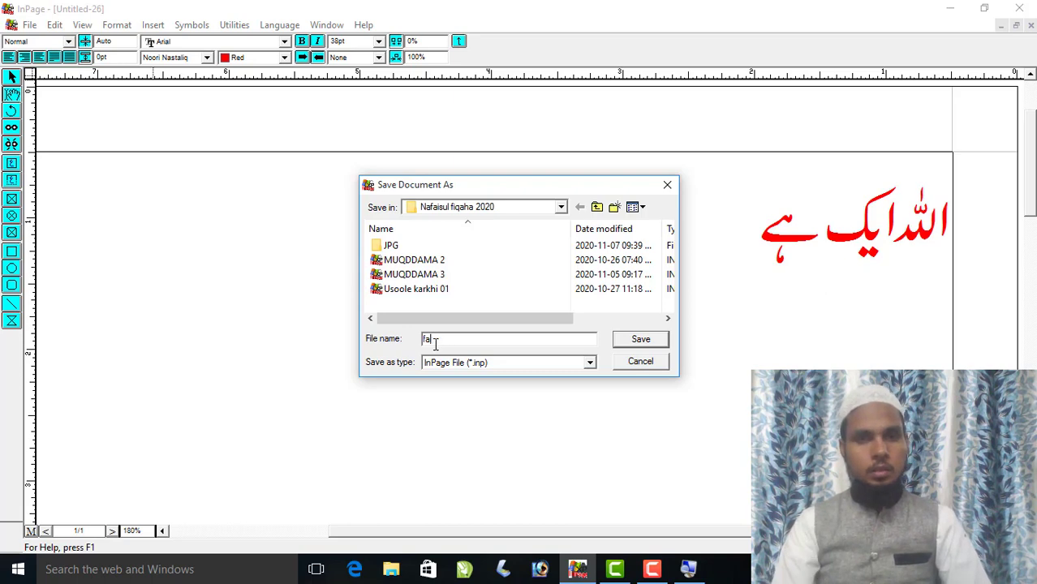
pyautogui.write('rman00')
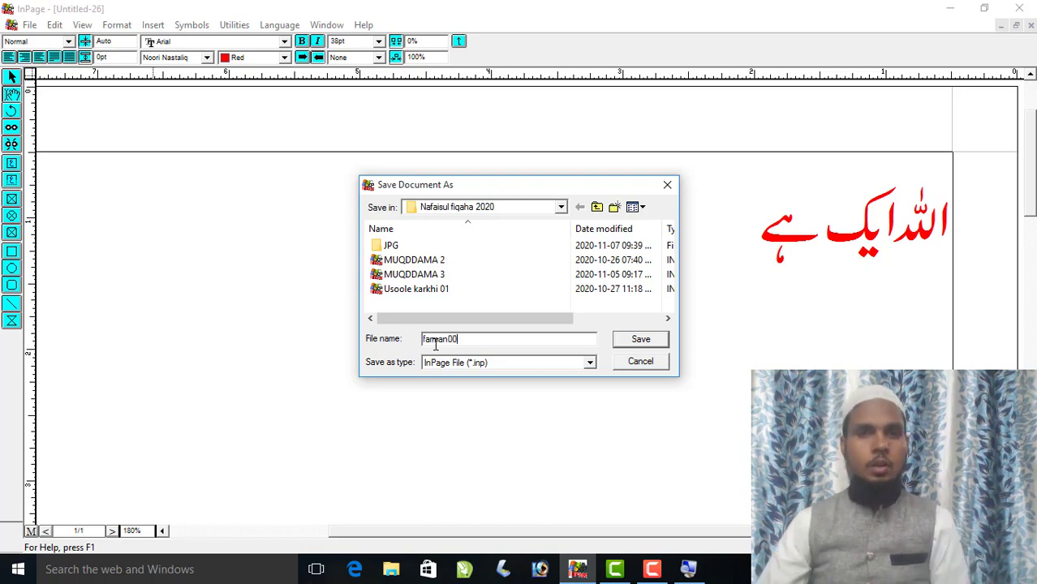
pyautogui.click(434, 206)
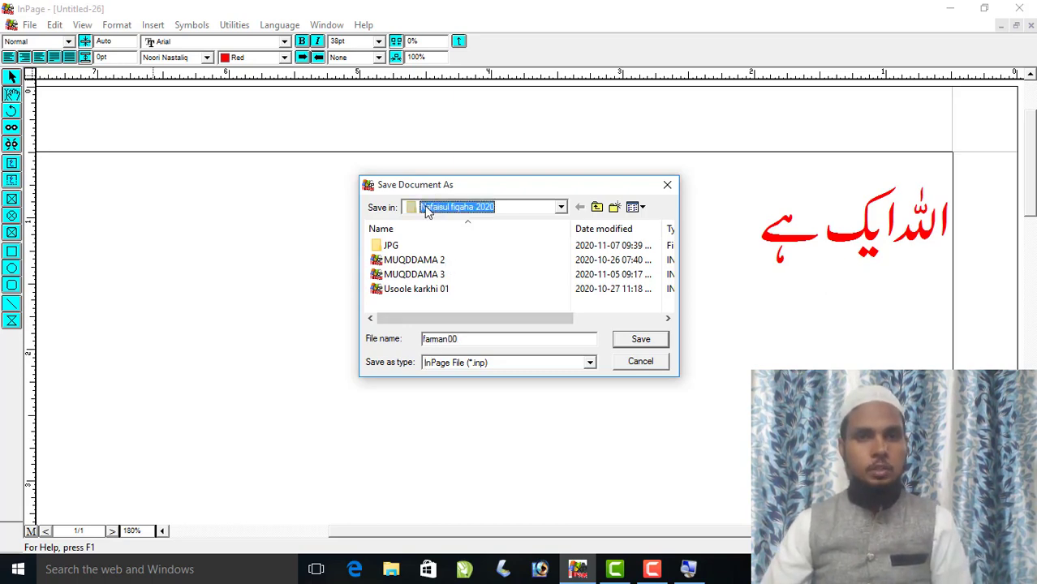
pyautogui.click(430, 222)
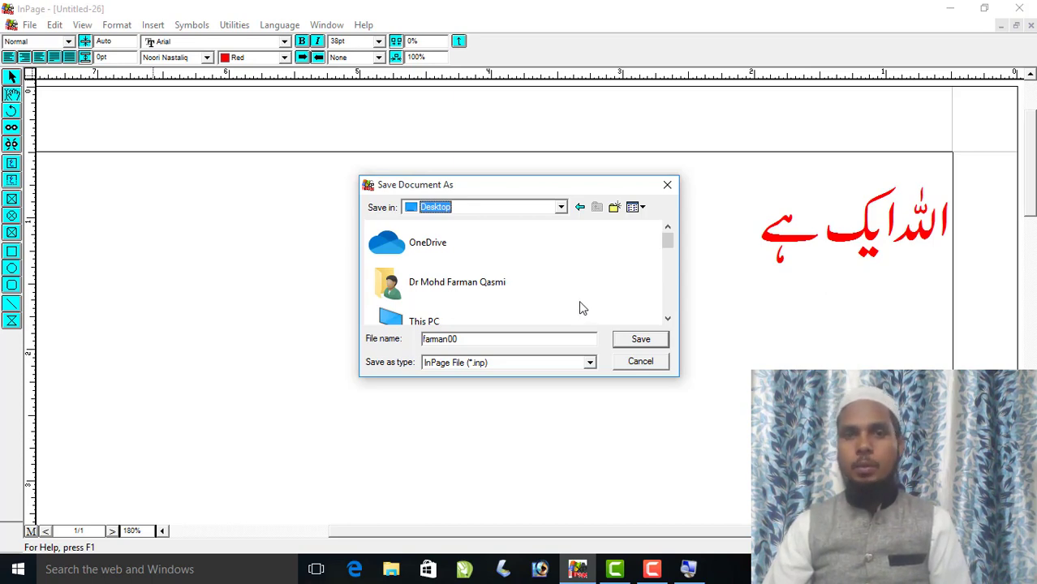
pyautogui.click(651, 341)
# Step: Close the saved document and reopen it in InPage from its new file on the desktop
pyautogui.click(1031, 25)
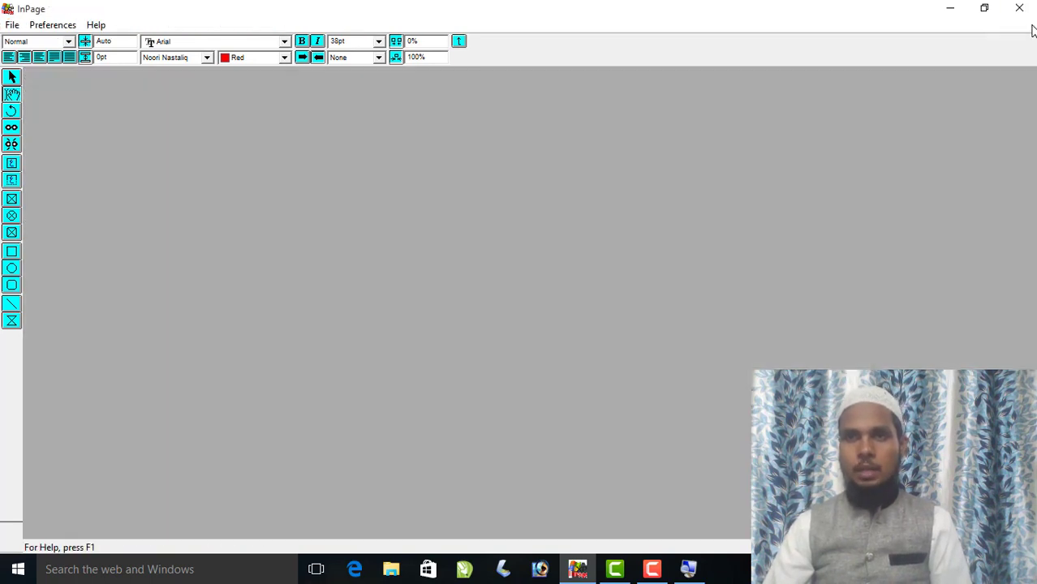
pyautogui.click(949, 8)
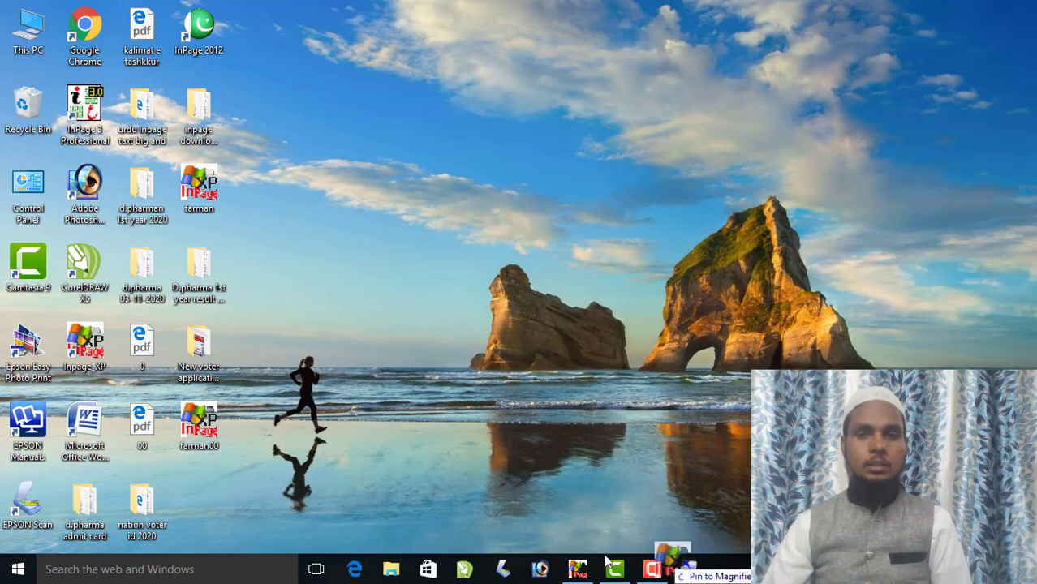
pyautogui.click(578, 569)
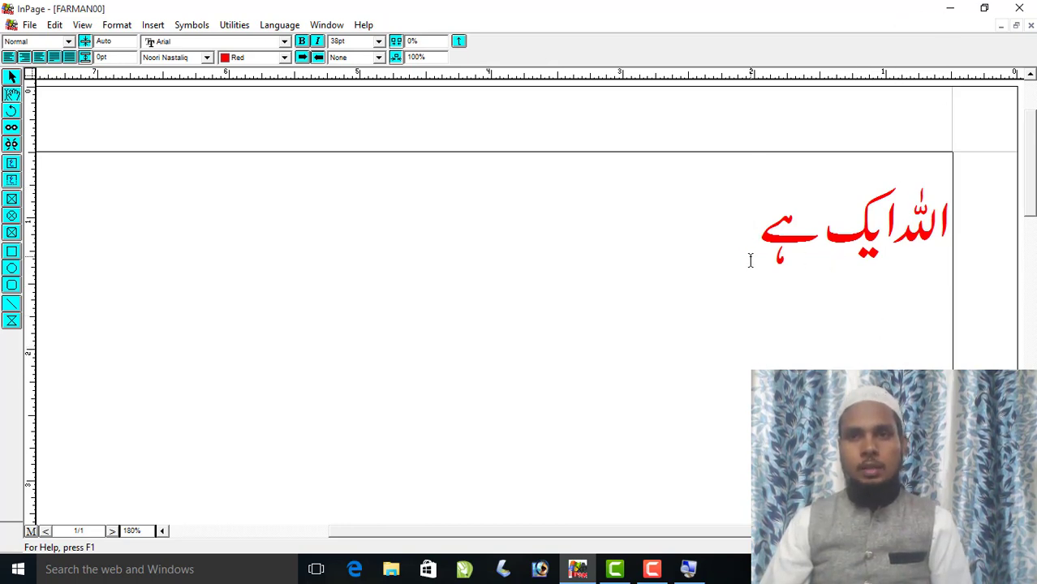
# Step: Launch a second, empty InPage window from the desktop, close it and return to the saved document
pyautogui.click(951, 9)
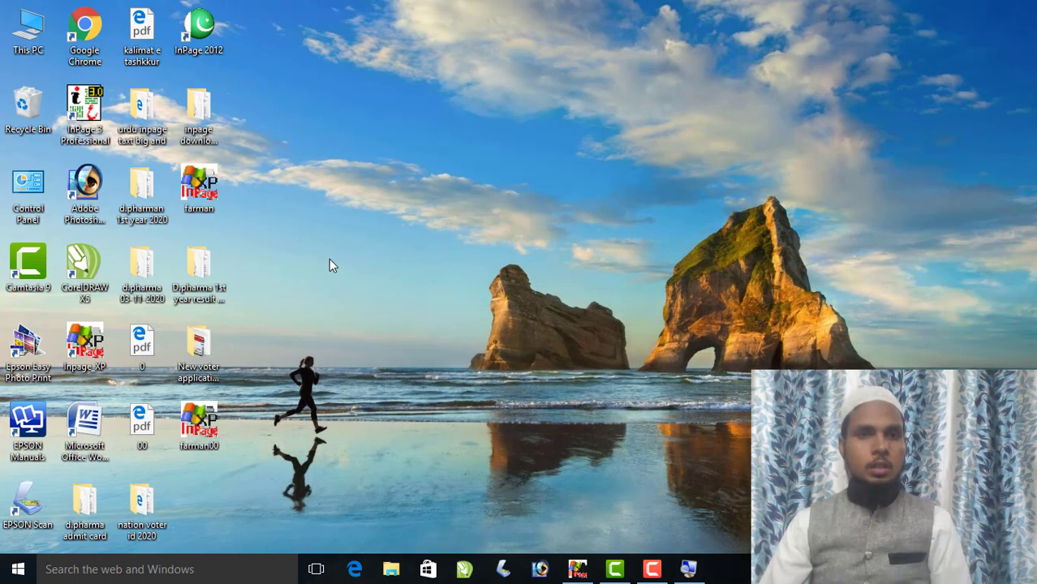
pyautogui.doubleClick(85, 351)
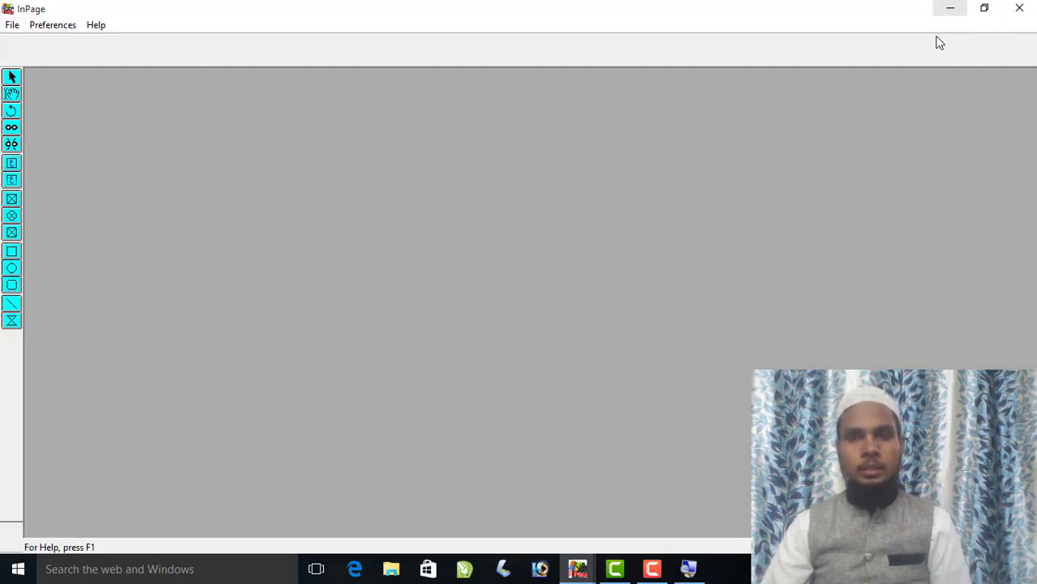
pyautogui.moveTo(577, 569)
pyautogui.click(516, 514)
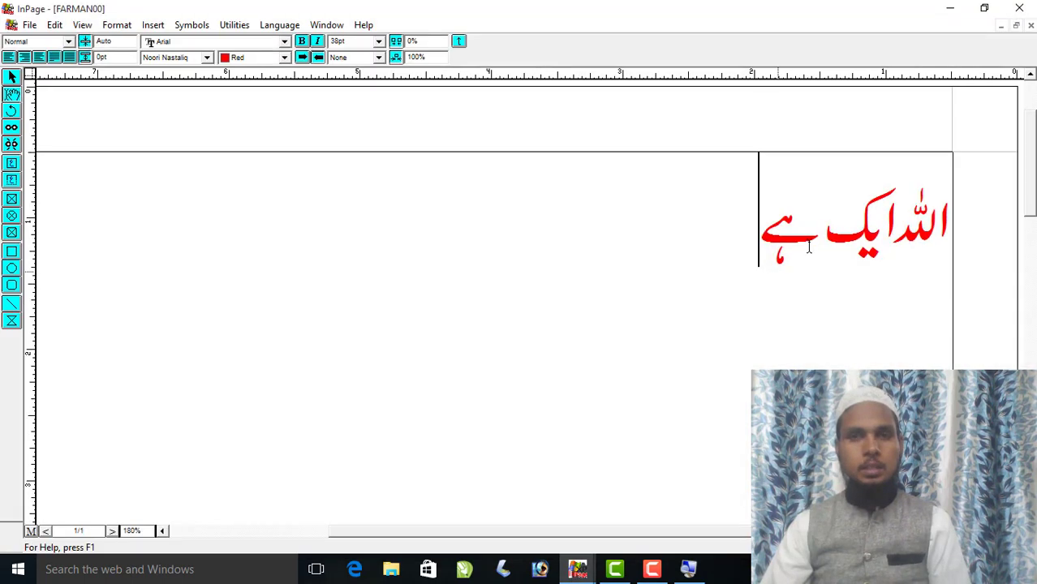
pyautogui.click(1030, 25)
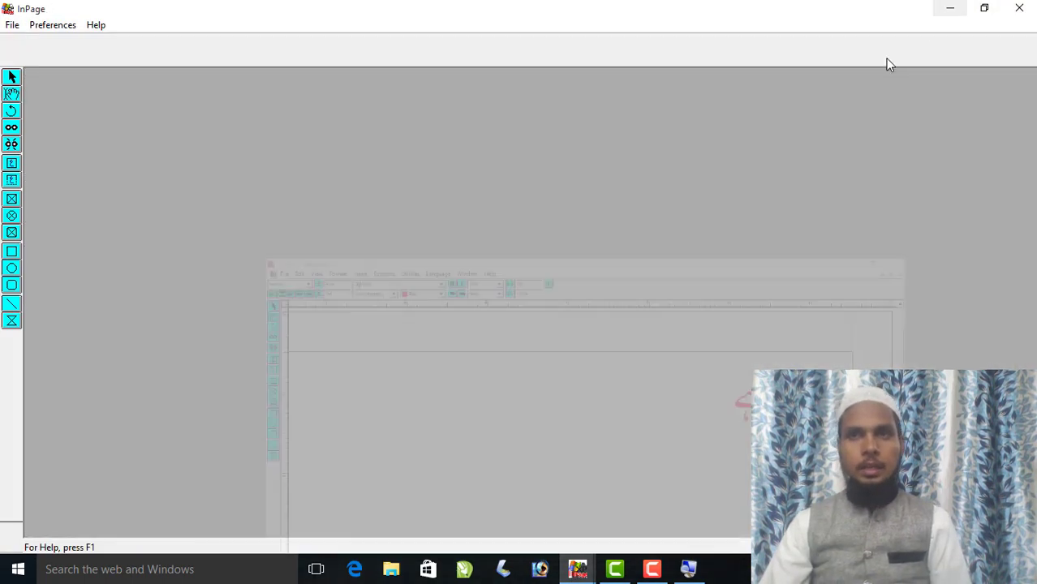
pyautogui.click(1020, 9)
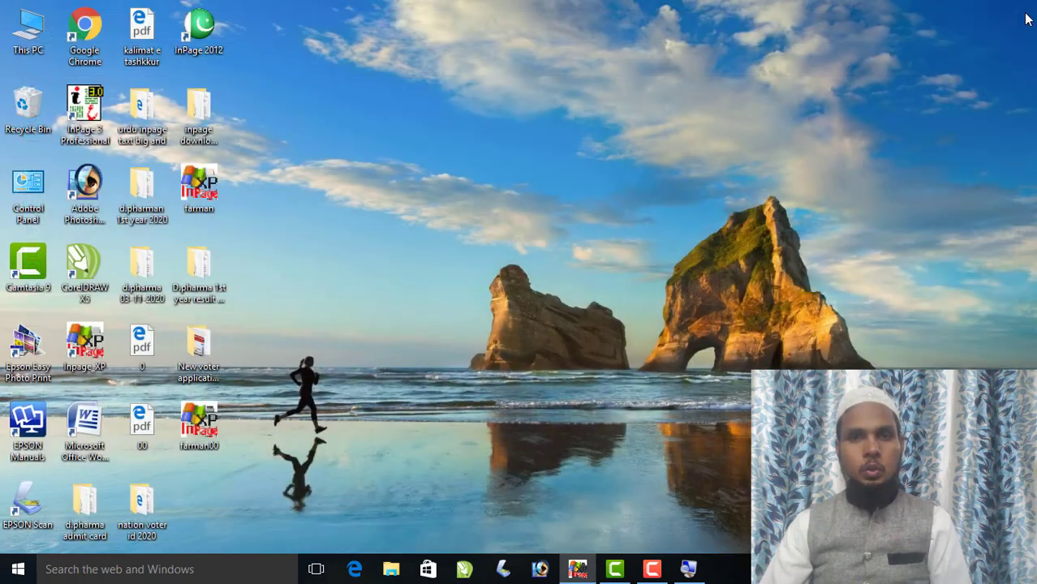
pyautogui.click(578, 570)
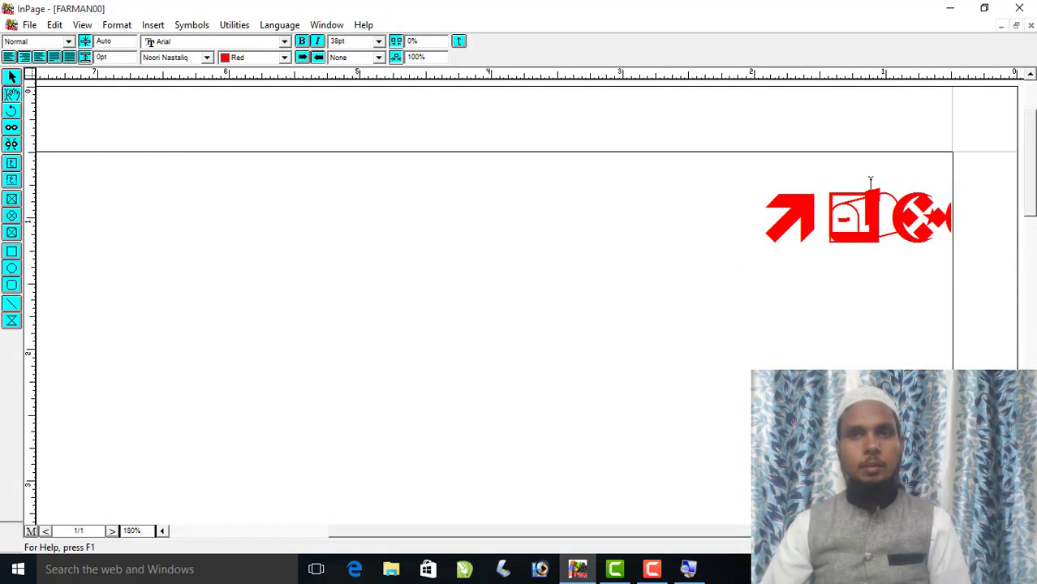
# Step: Save the red-text document again, close it and exit InPage
pyautogui.hotkey('ctrl', 's')
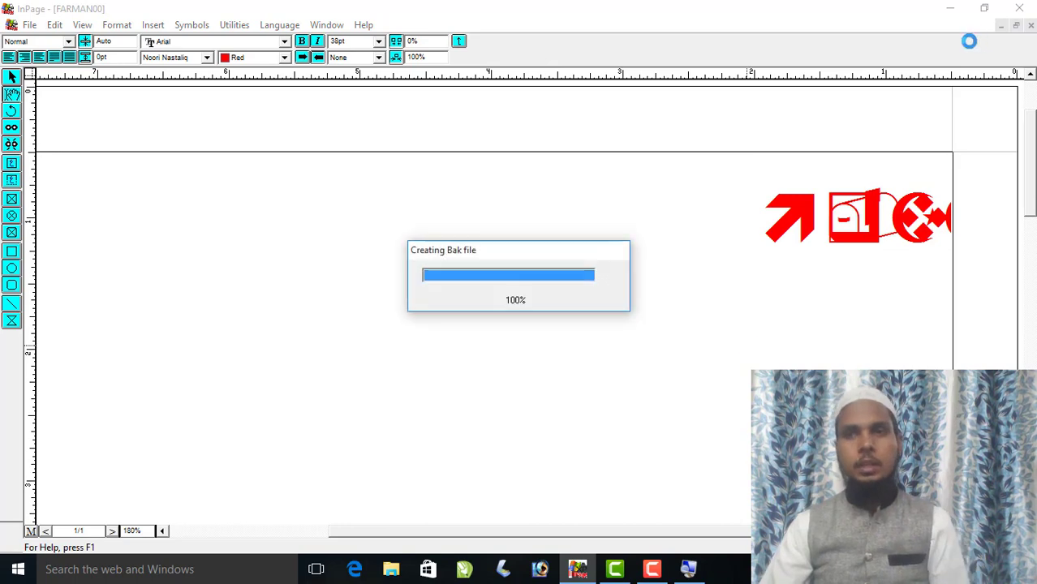
pyautogui.click(1024, 7)
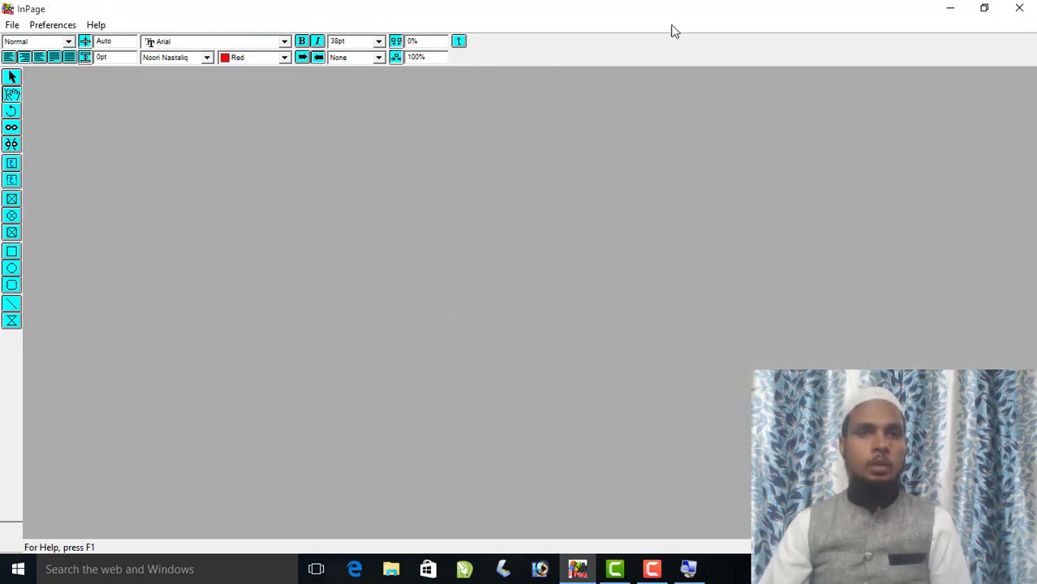
pyautogui.click(1020, 8)
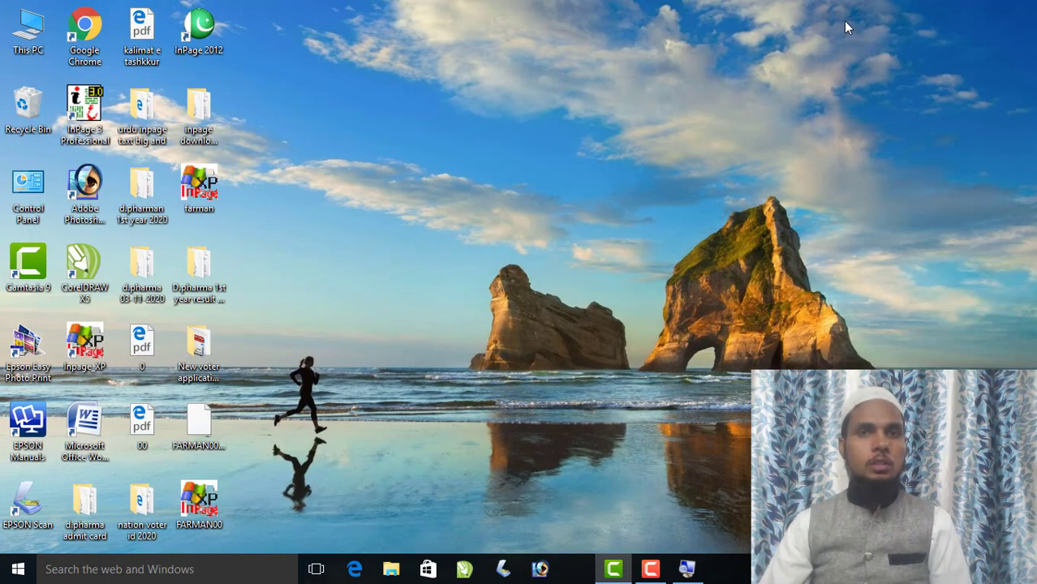
# Step: Open the saved red-text document directly from its file on the desktop
pyautogui.doubleClick(218, 500)
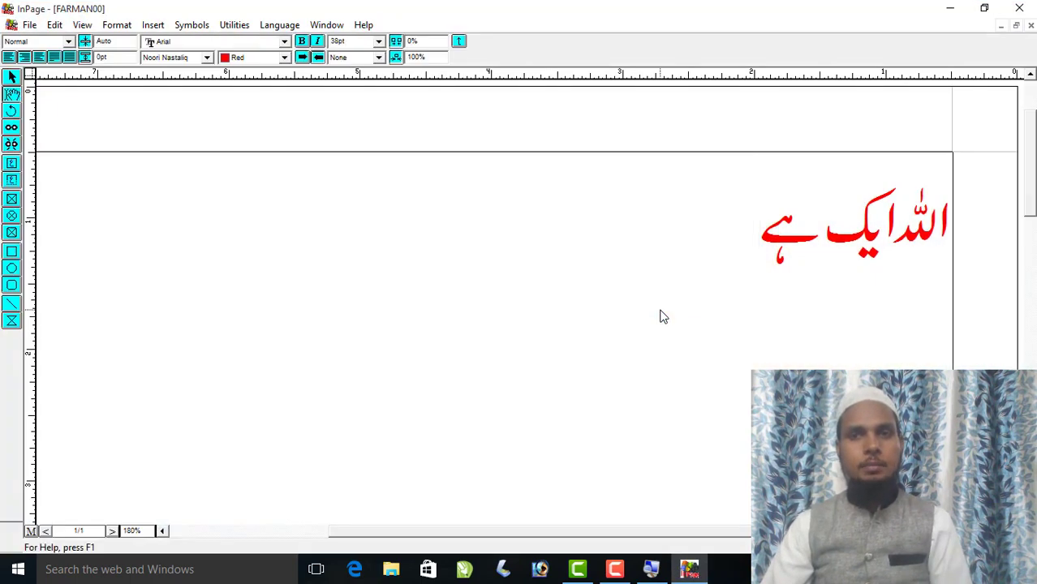
# Step: Save a copy of the red-text document to the desktop, changing the file name's ending to 01
pyautogui.click(748, 272)
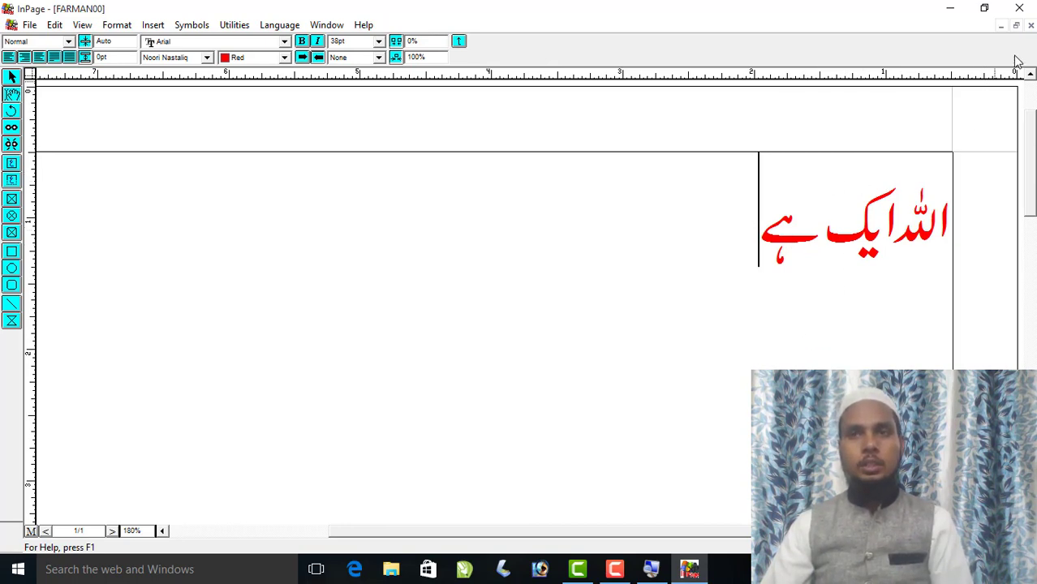
pyautogui.click(30, 24)
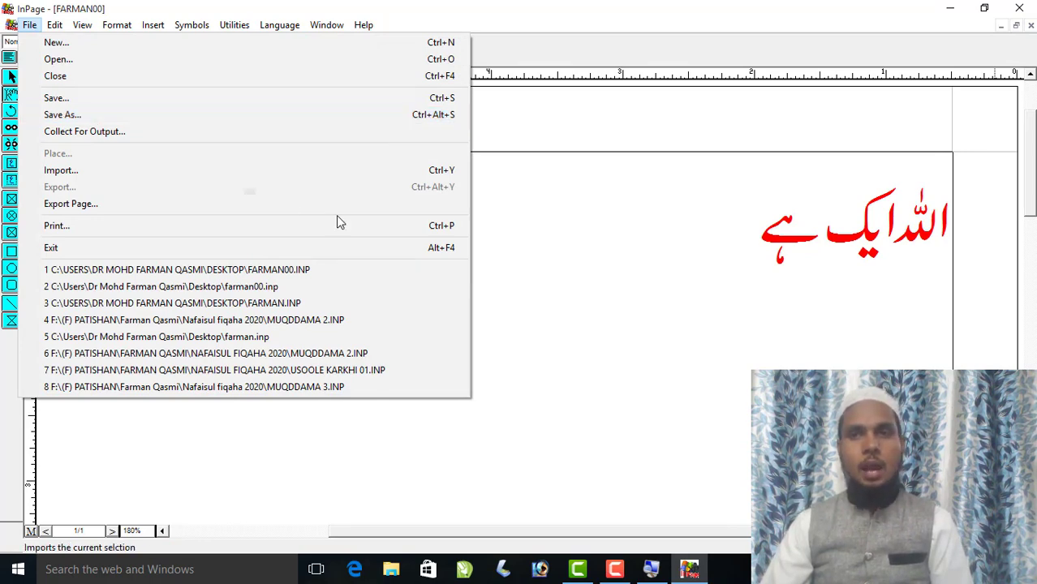
pyautogui.click(632, 276)
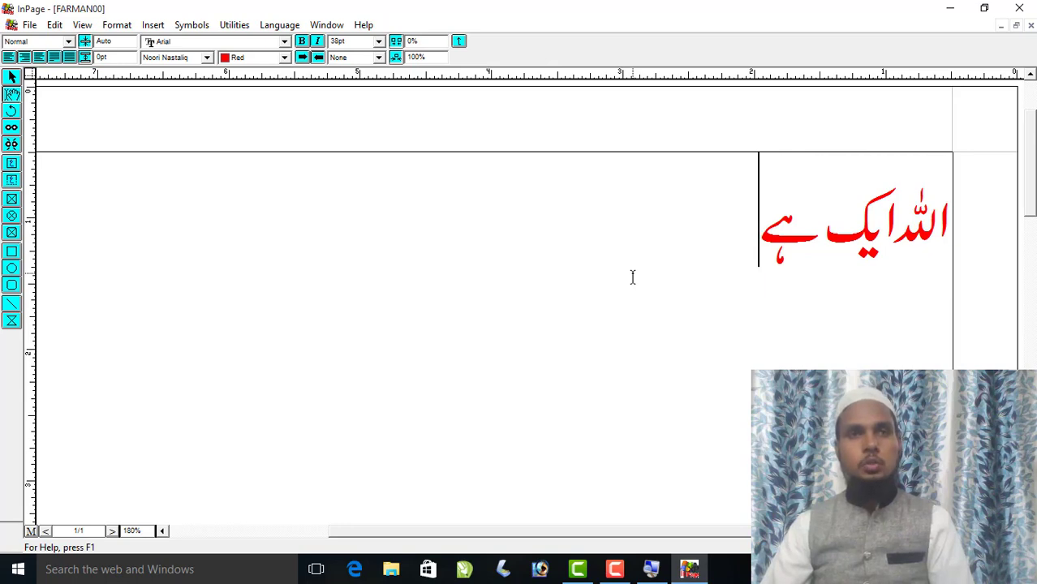
pyautogui.click(29, 25)
pyautogui.click(101, 115)
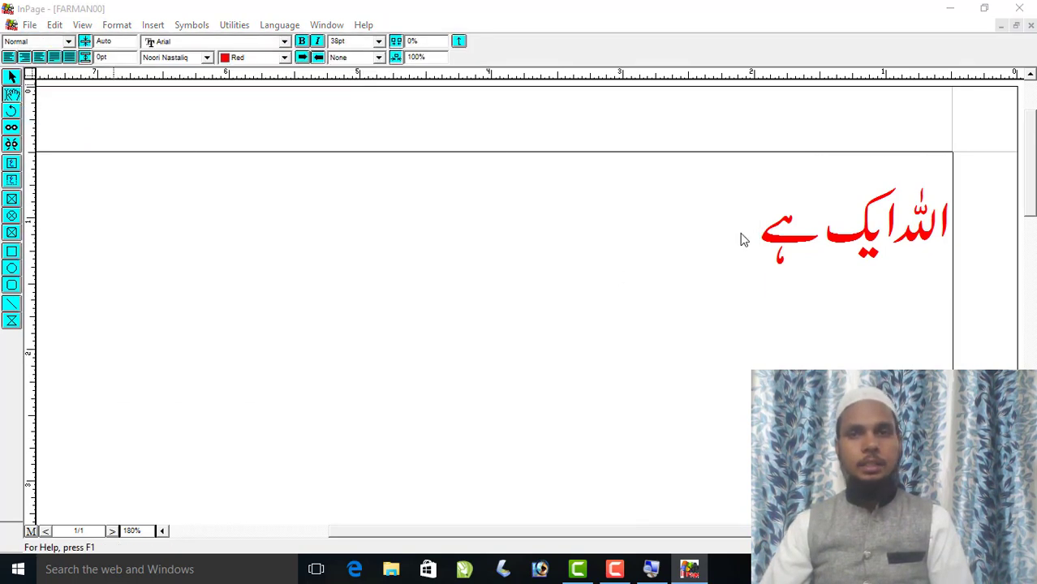
pyautogui.click(484, 338)
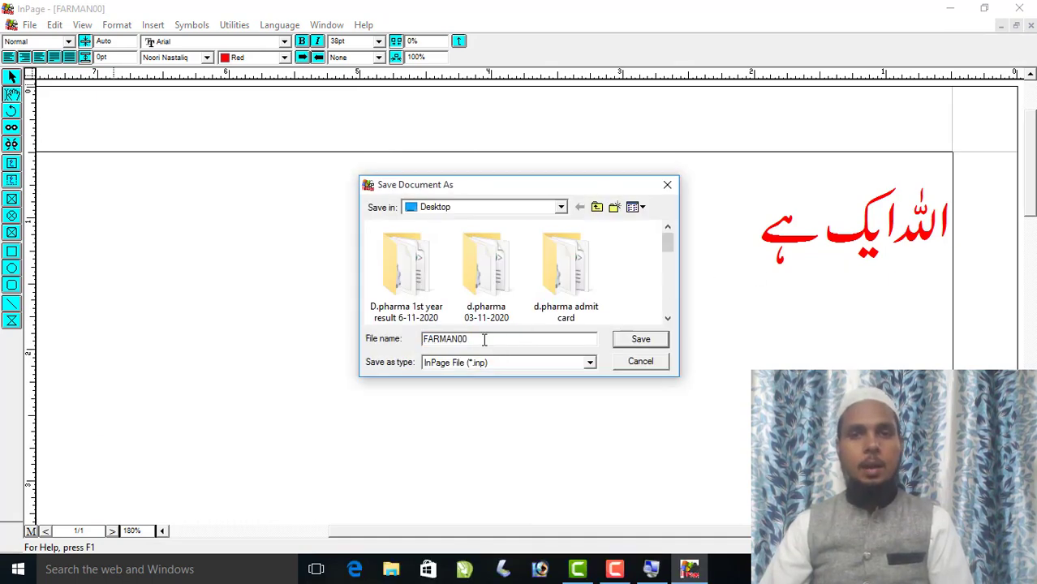
pyautogui.press('BackSpace')
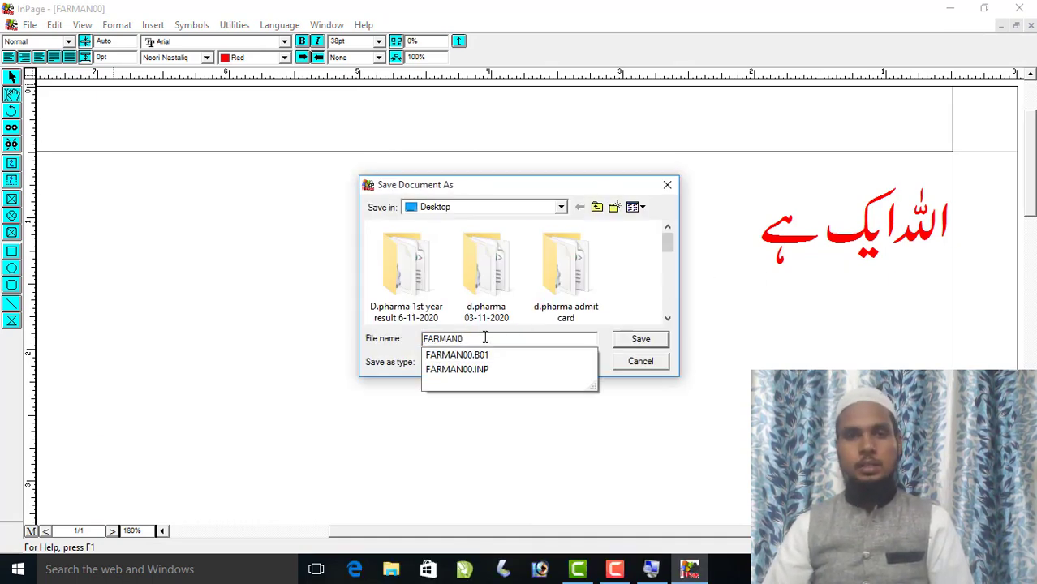
pyautogui.write('1')
pyautogui.press('Return')
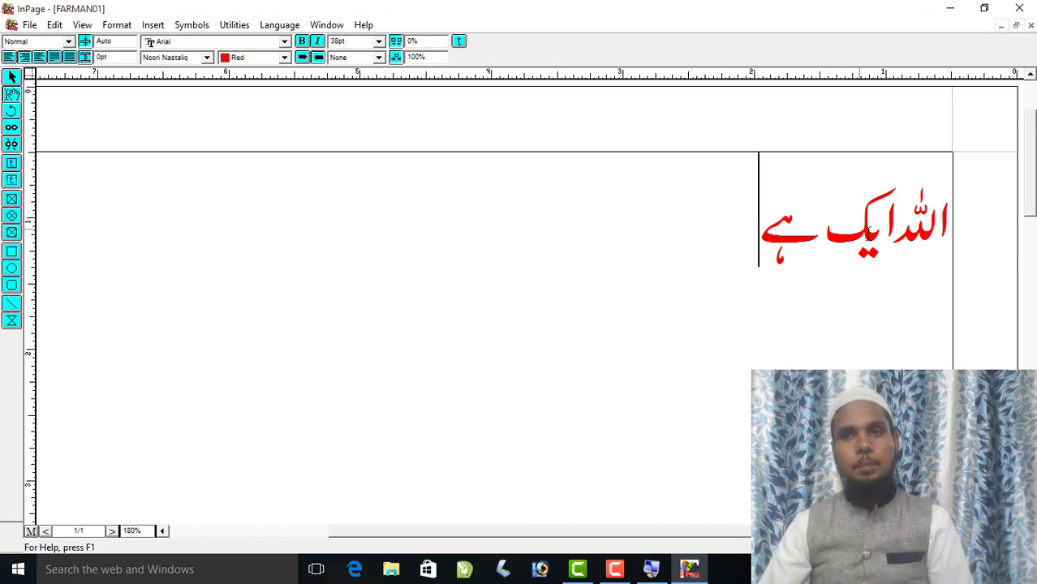
# Step: Delete the last word, ہے, from the red line in the copy and save the document
pyautogui.press('BackSpace')
pyautogui.press('BackSpace')
pyautogui.press('BackSpace')
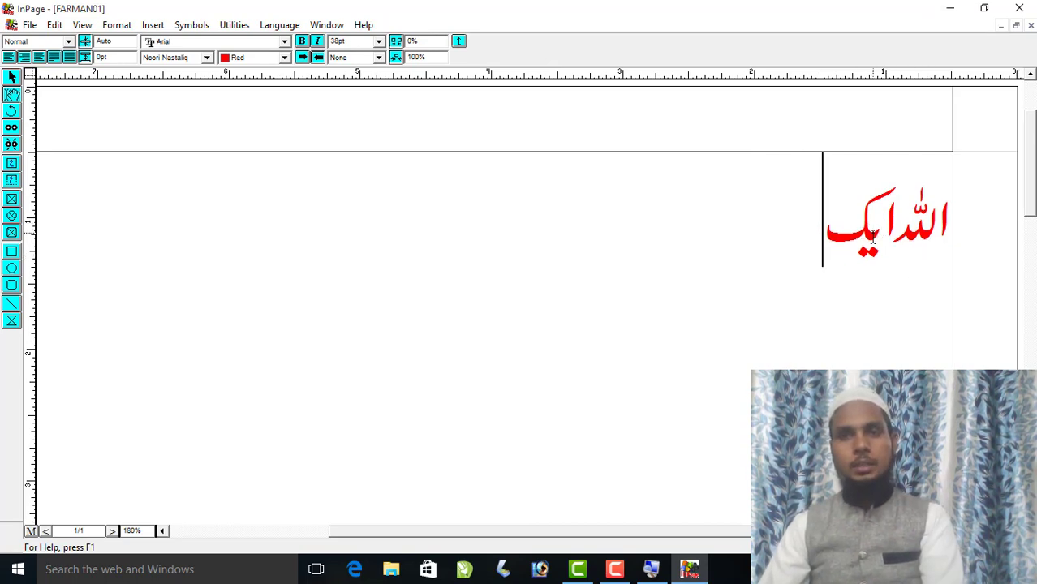
pyautogui.hotkey('ctrl', 's')
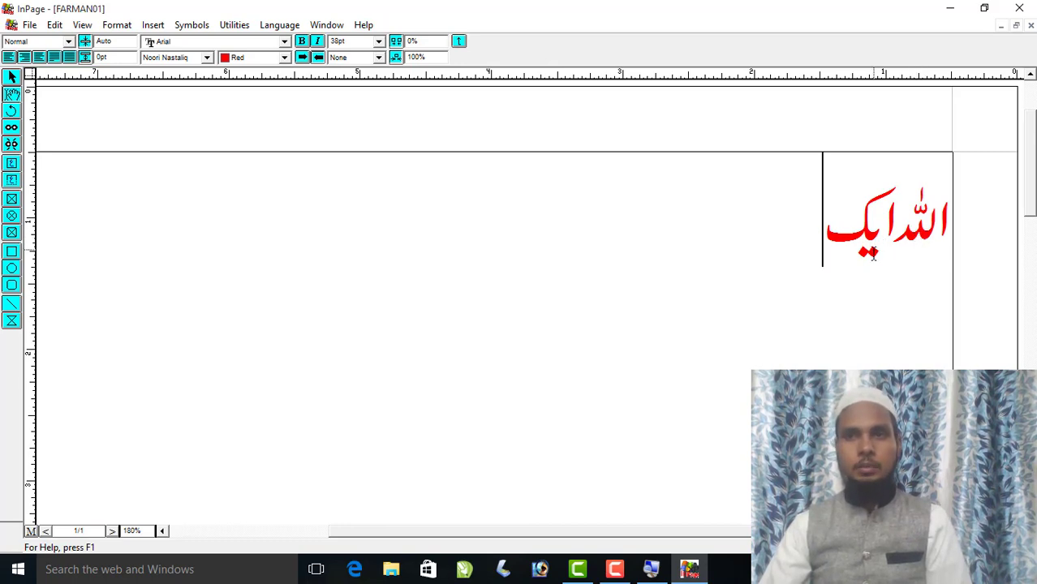
# Step: Close the edited copy and open the original document ending in 00 from the desktop in InPage
pyautogui.click(1030, 26)
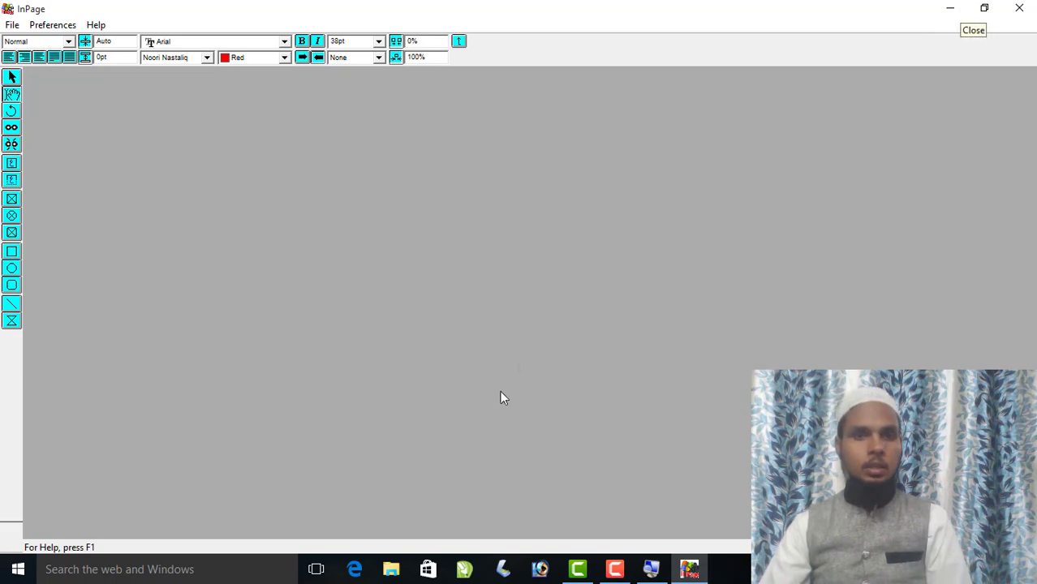
pyautogui.click(950, 8)
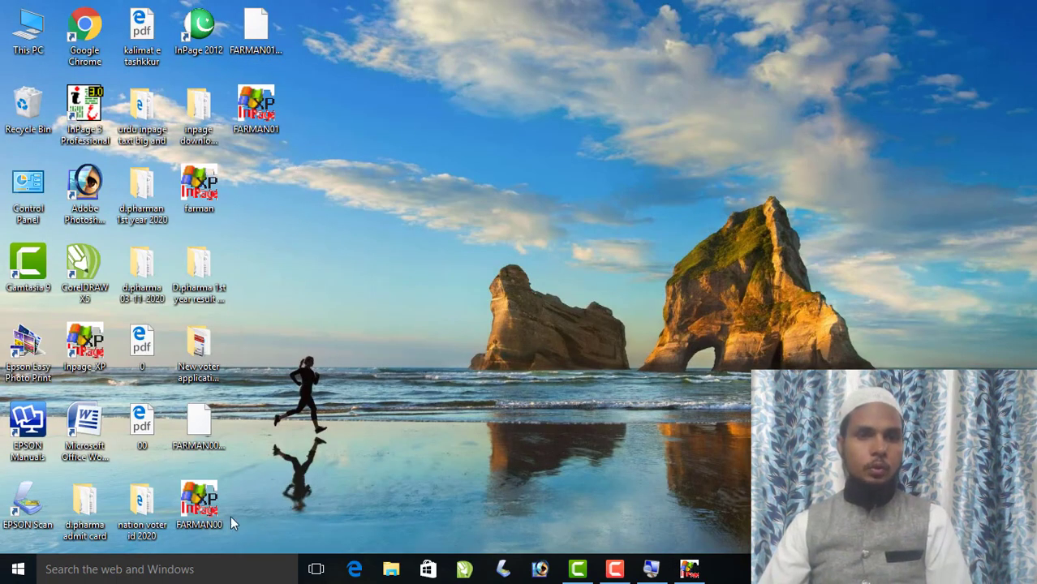
pyautogui.moveTo(209, 513); pyautogui.dragTo(712, 503)
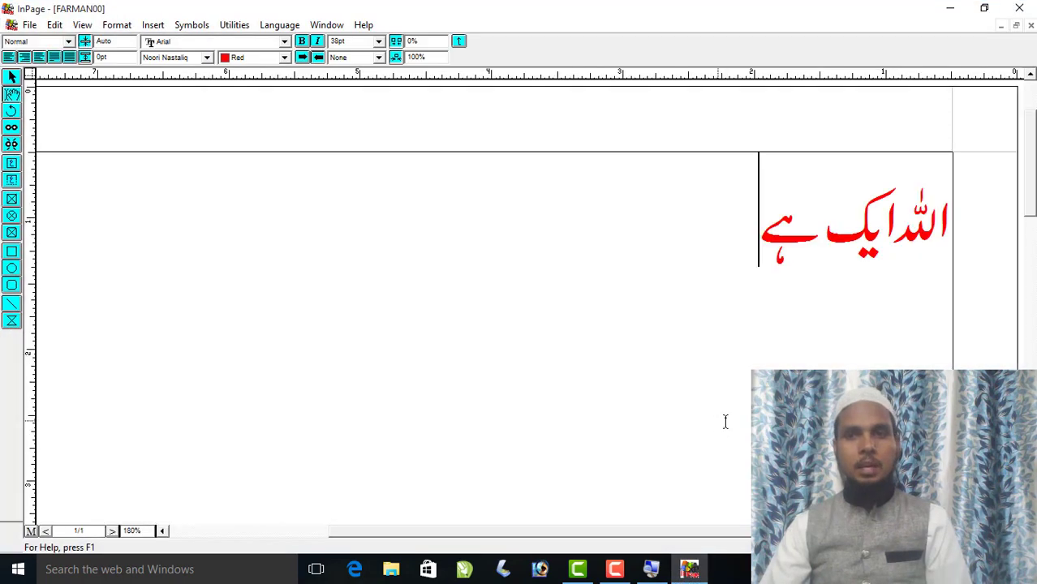
# Step: Close the original document and open the copy ending in 01 from the desktop in InPage
pyautogui.click(1030, 25)
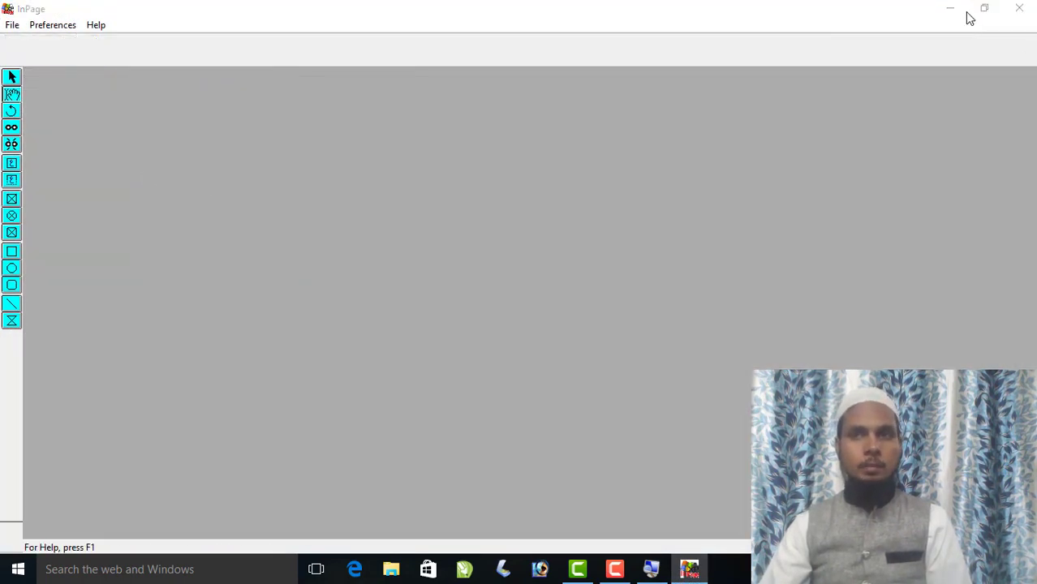
pyautogui.click(950, 8)
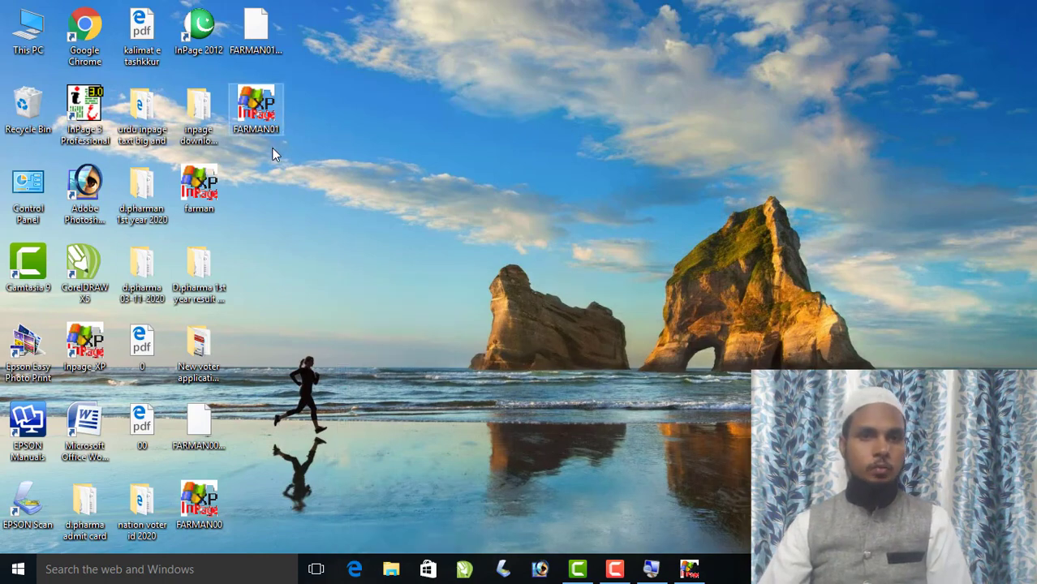
pyautogui.moveTo(260, 121); pyautogui.dragTo(691, 568)
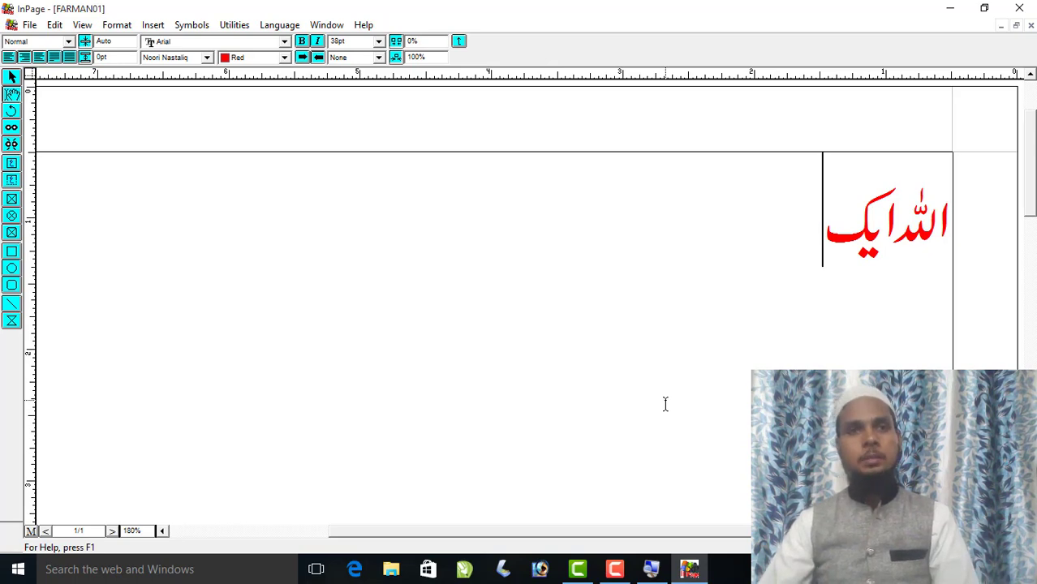
# Step: Look over the File commands, including Collect For Output, and minimise the InPage window to show the desktop
pyautogui.click(31, 26)
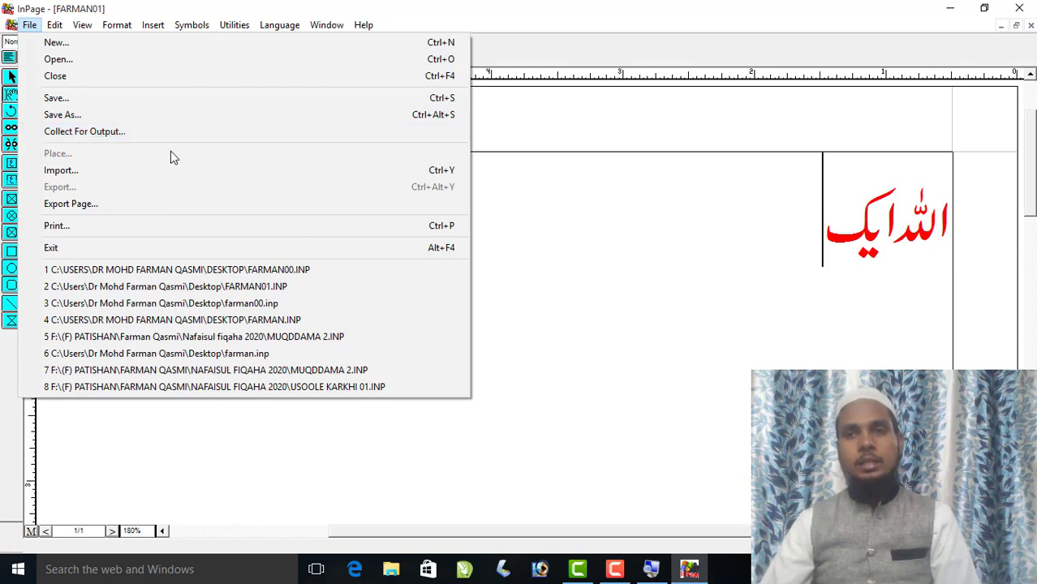
pyautogui.click(649, 239)
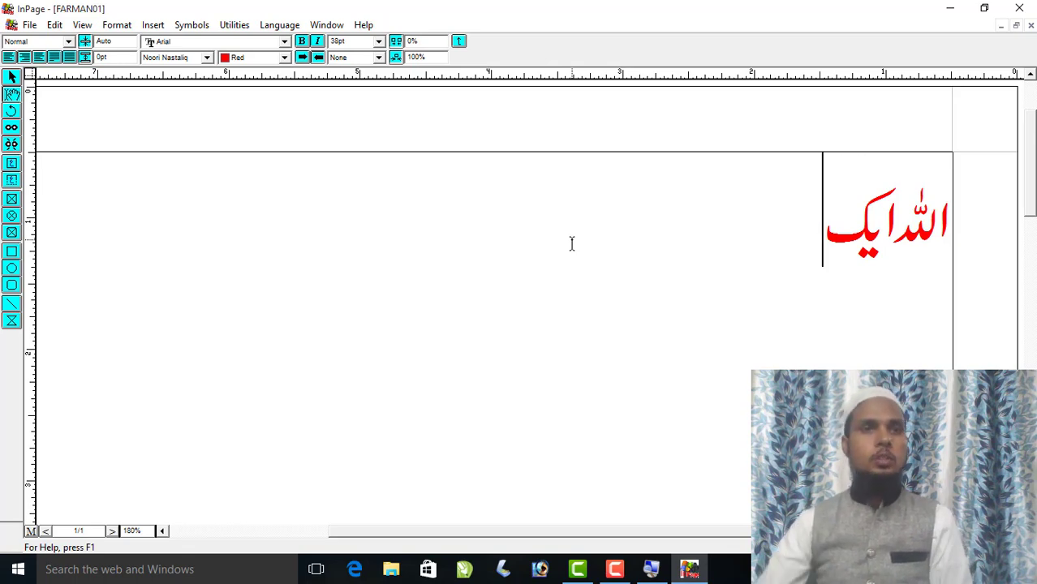
pyautogui.click(30, 24)
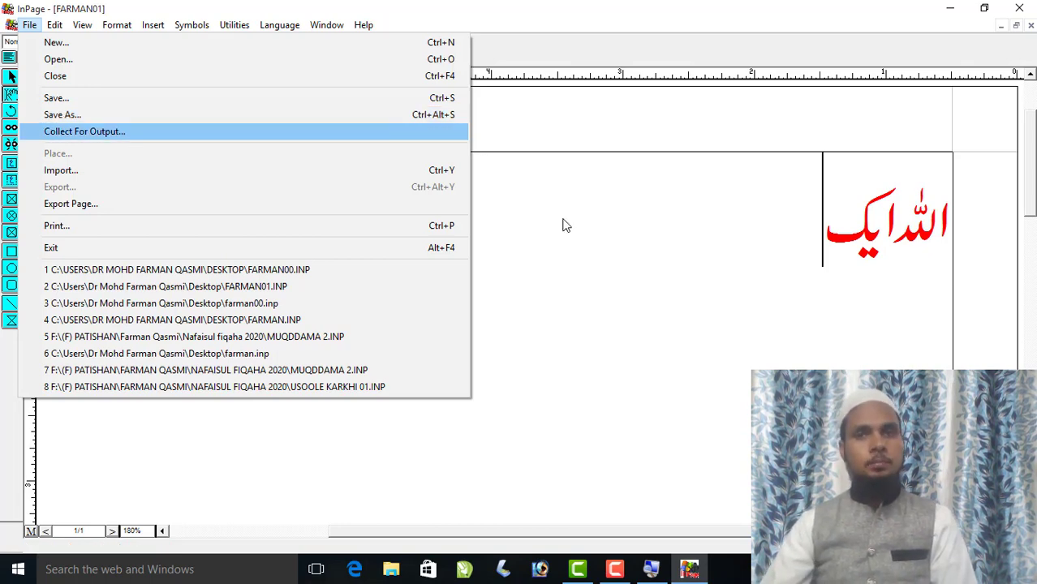
pyautogui.click(966, 8)
pyautogui.click(965, 8)
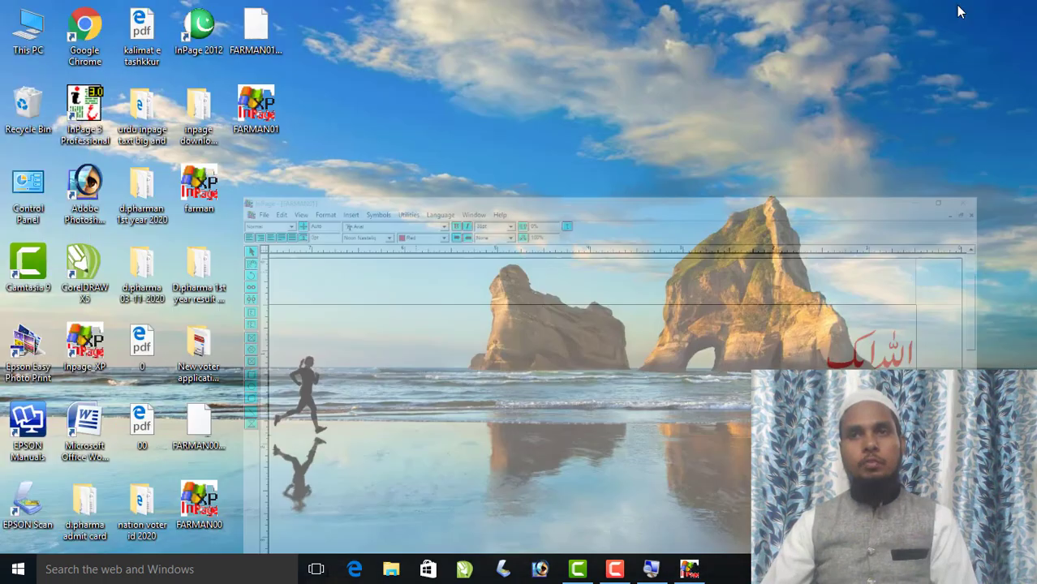